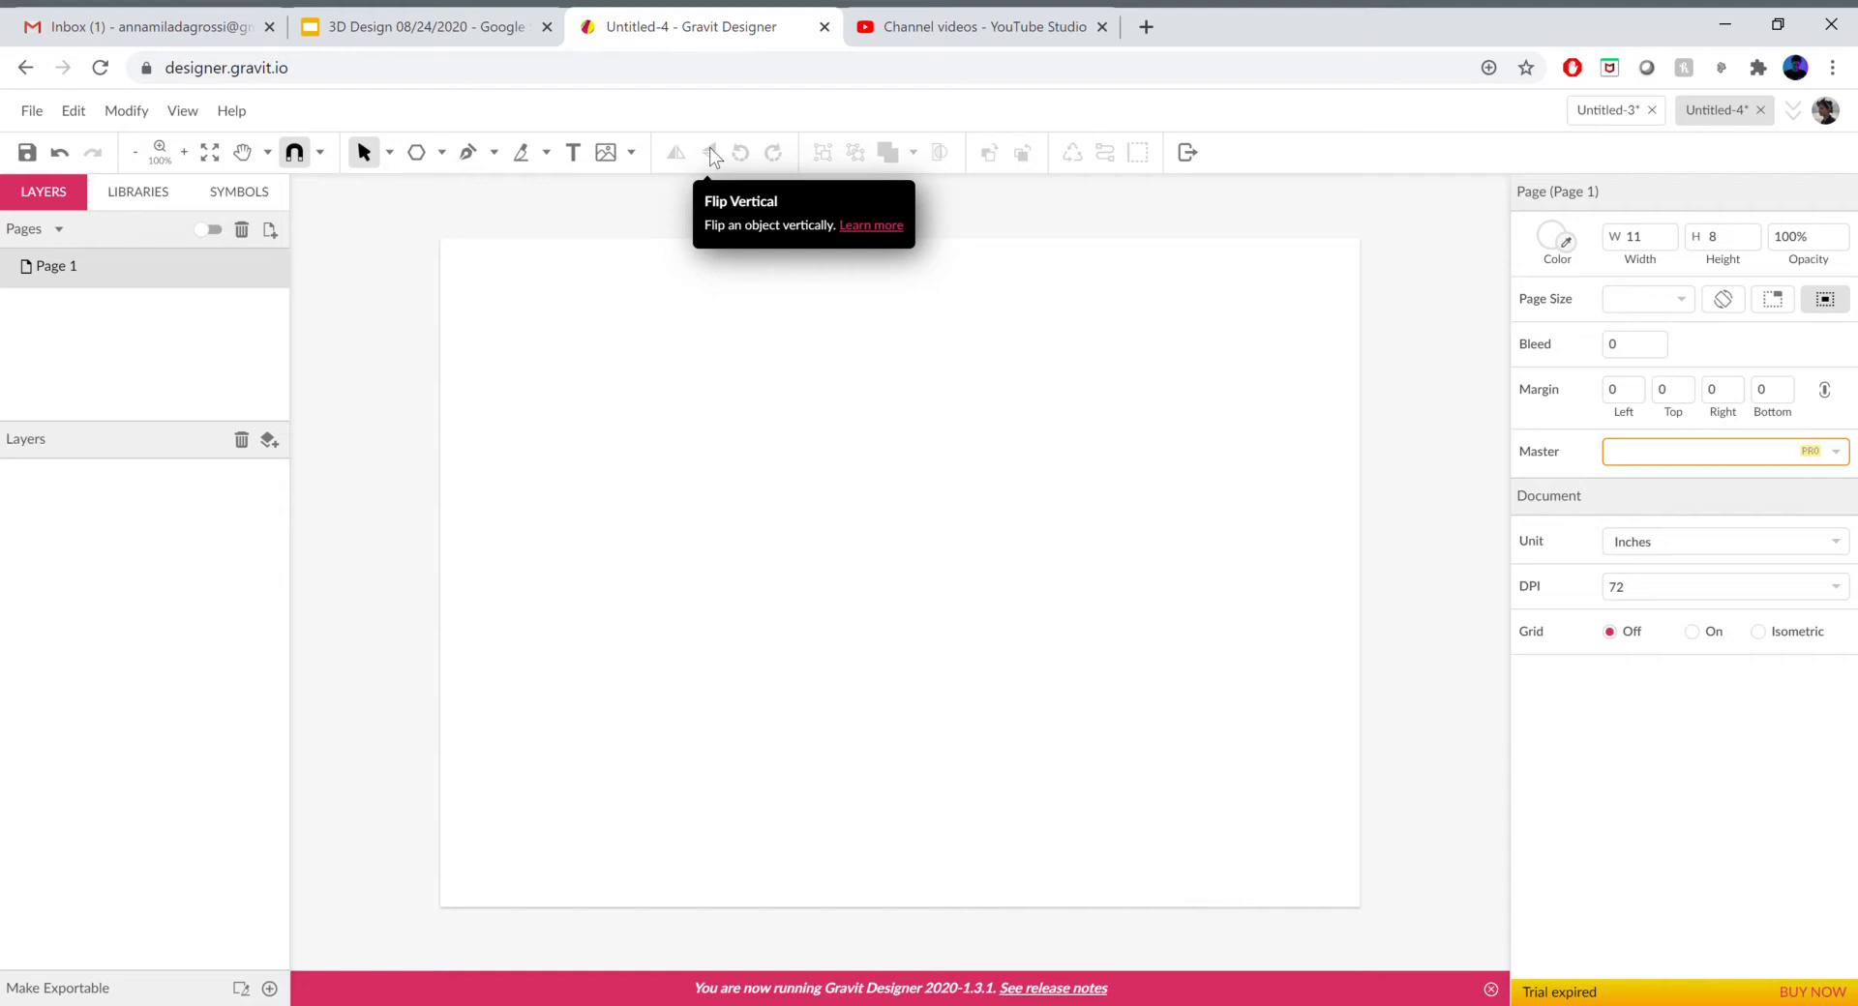
# Draw a closed four-sided path with the Pen tool in the page's upper-left area, about 2.25 in wide and 2.5 in high.
pyautogui.click(467, 160)
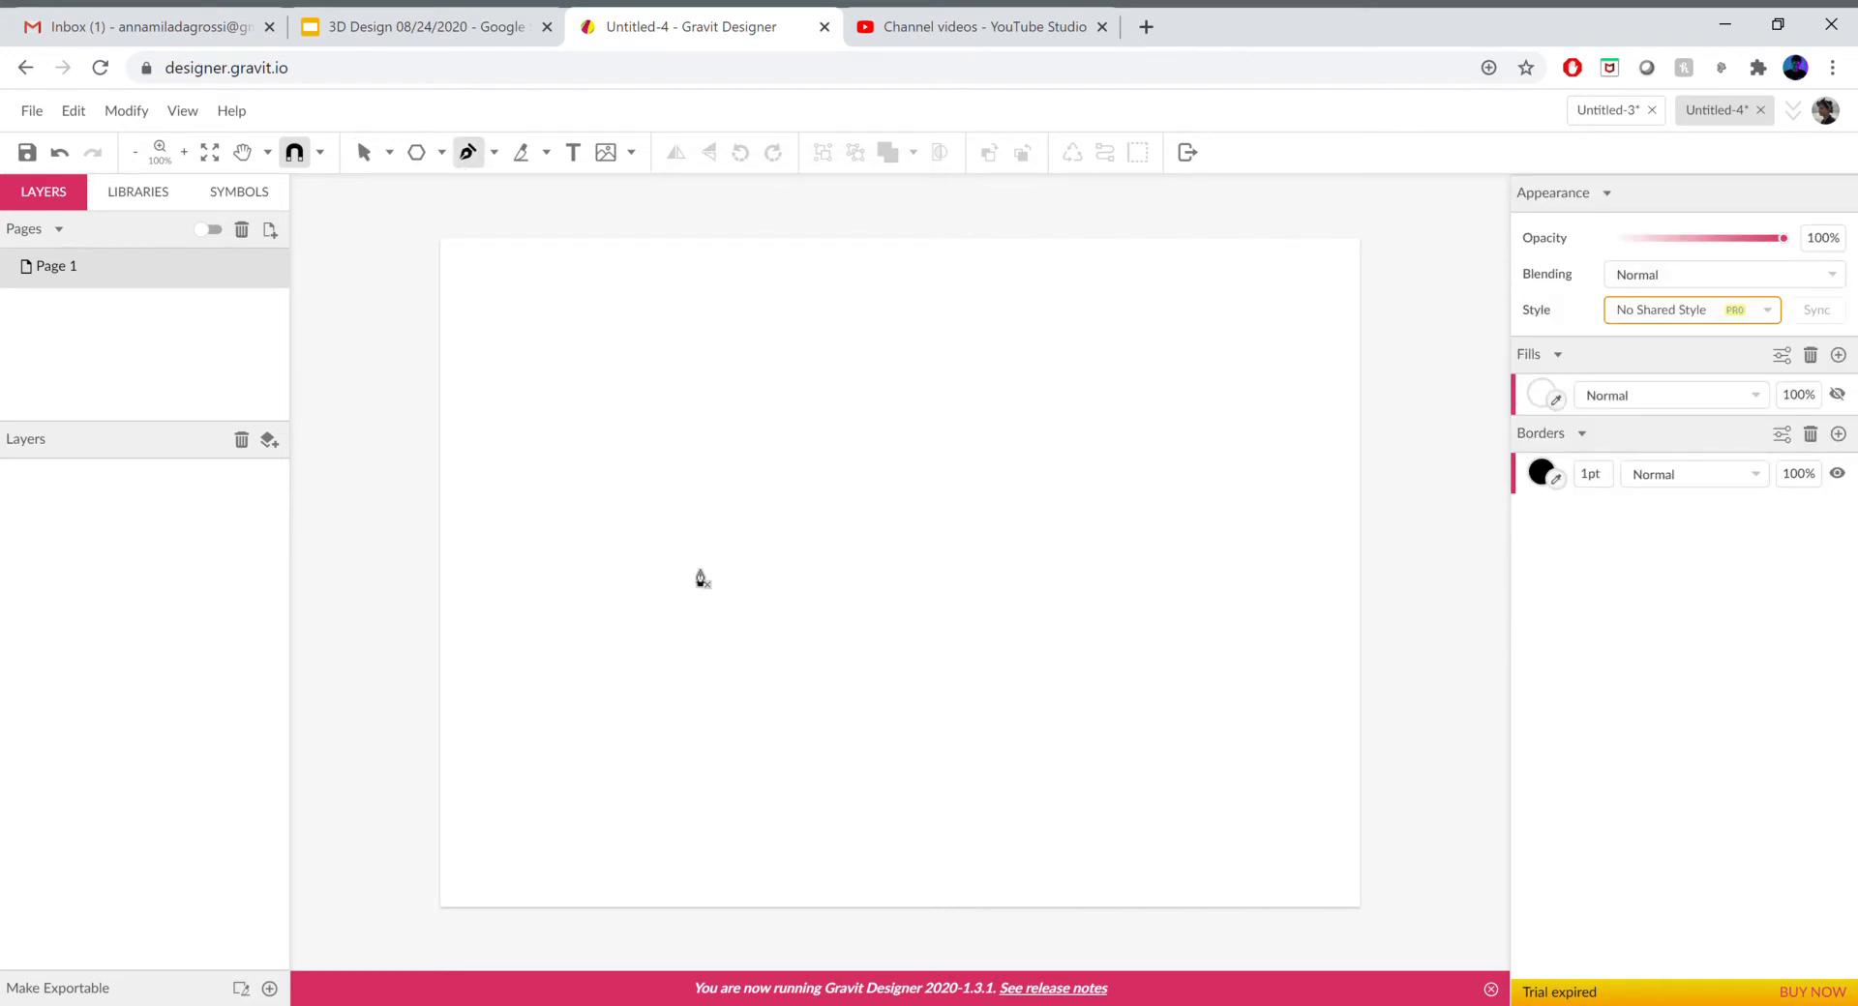
pyautogui.click(694, 569)
pyautogui.click(776, 431)
pyautogui.click(628, 359)
pyautogui.click(588, 478)
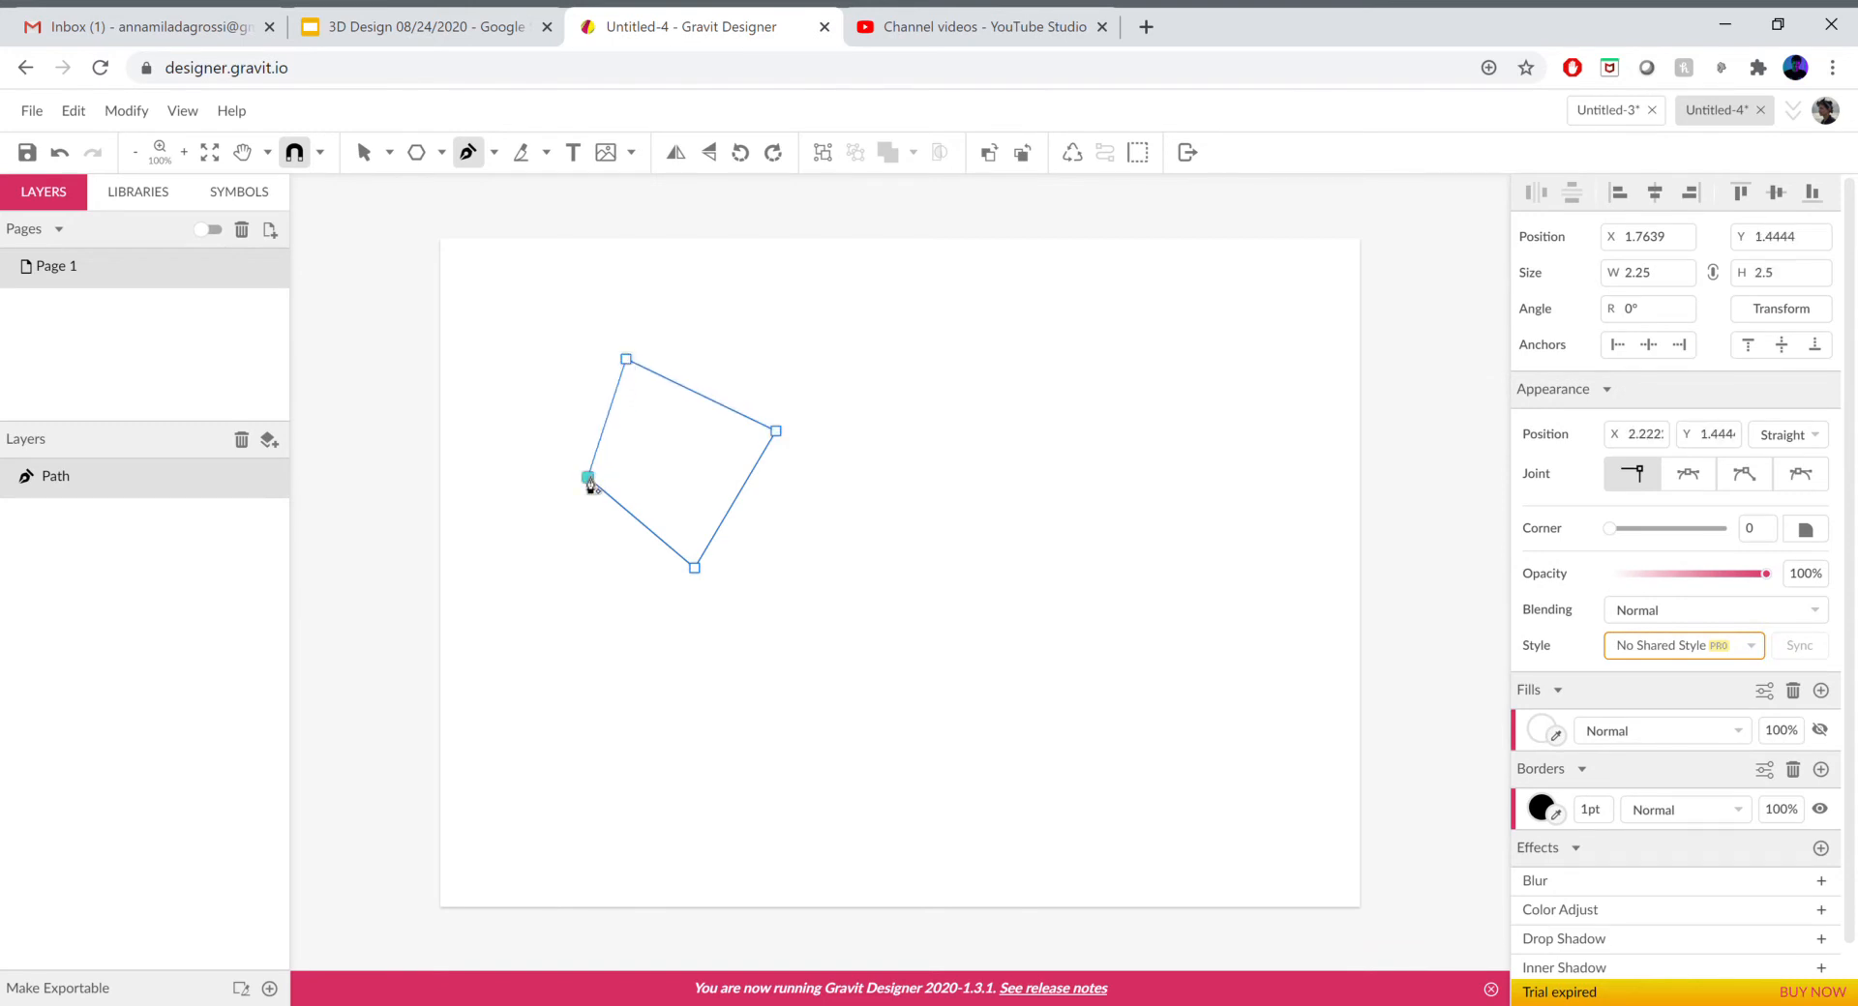
pyautogui.press('Escape')
pyautogui.press('Escape')
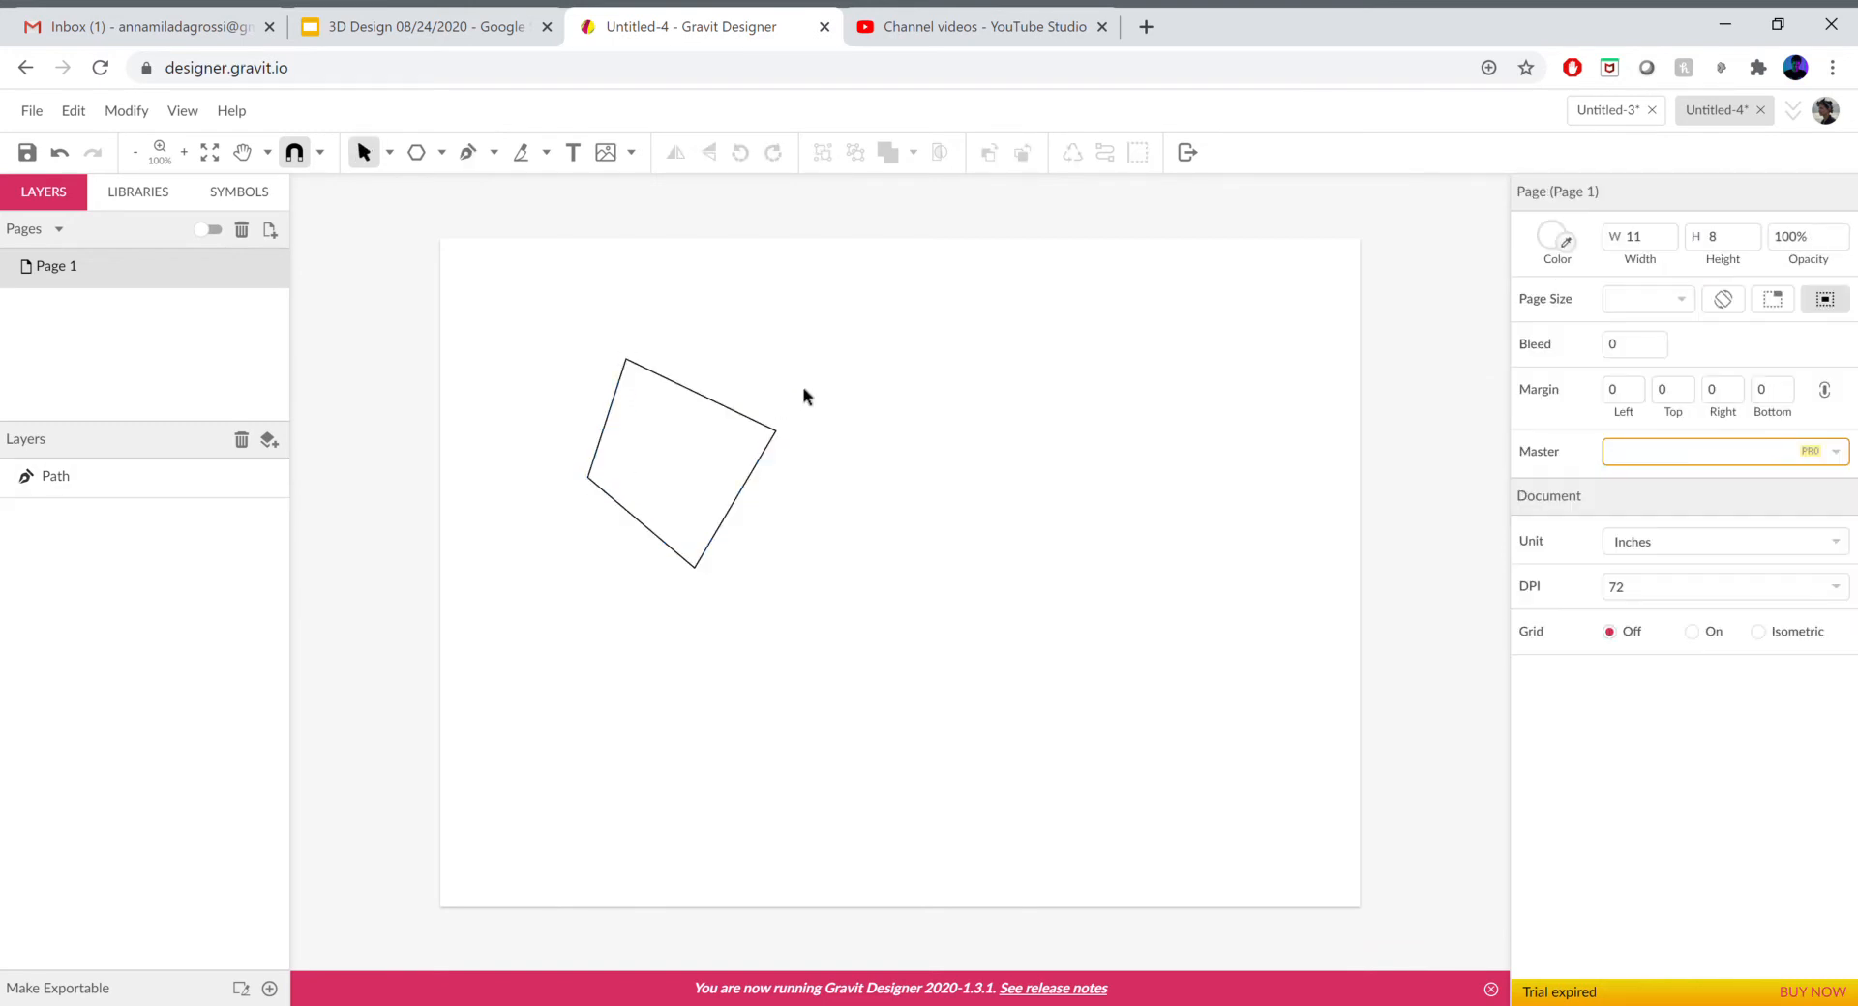
# Move the quadrilateral to about X 6.56, Y 3.39 in, and back near the page's left edge at about Y 1.63 in.
pyautogui.moveTo(713, 401); pyautogui.dragTo(670, 372)
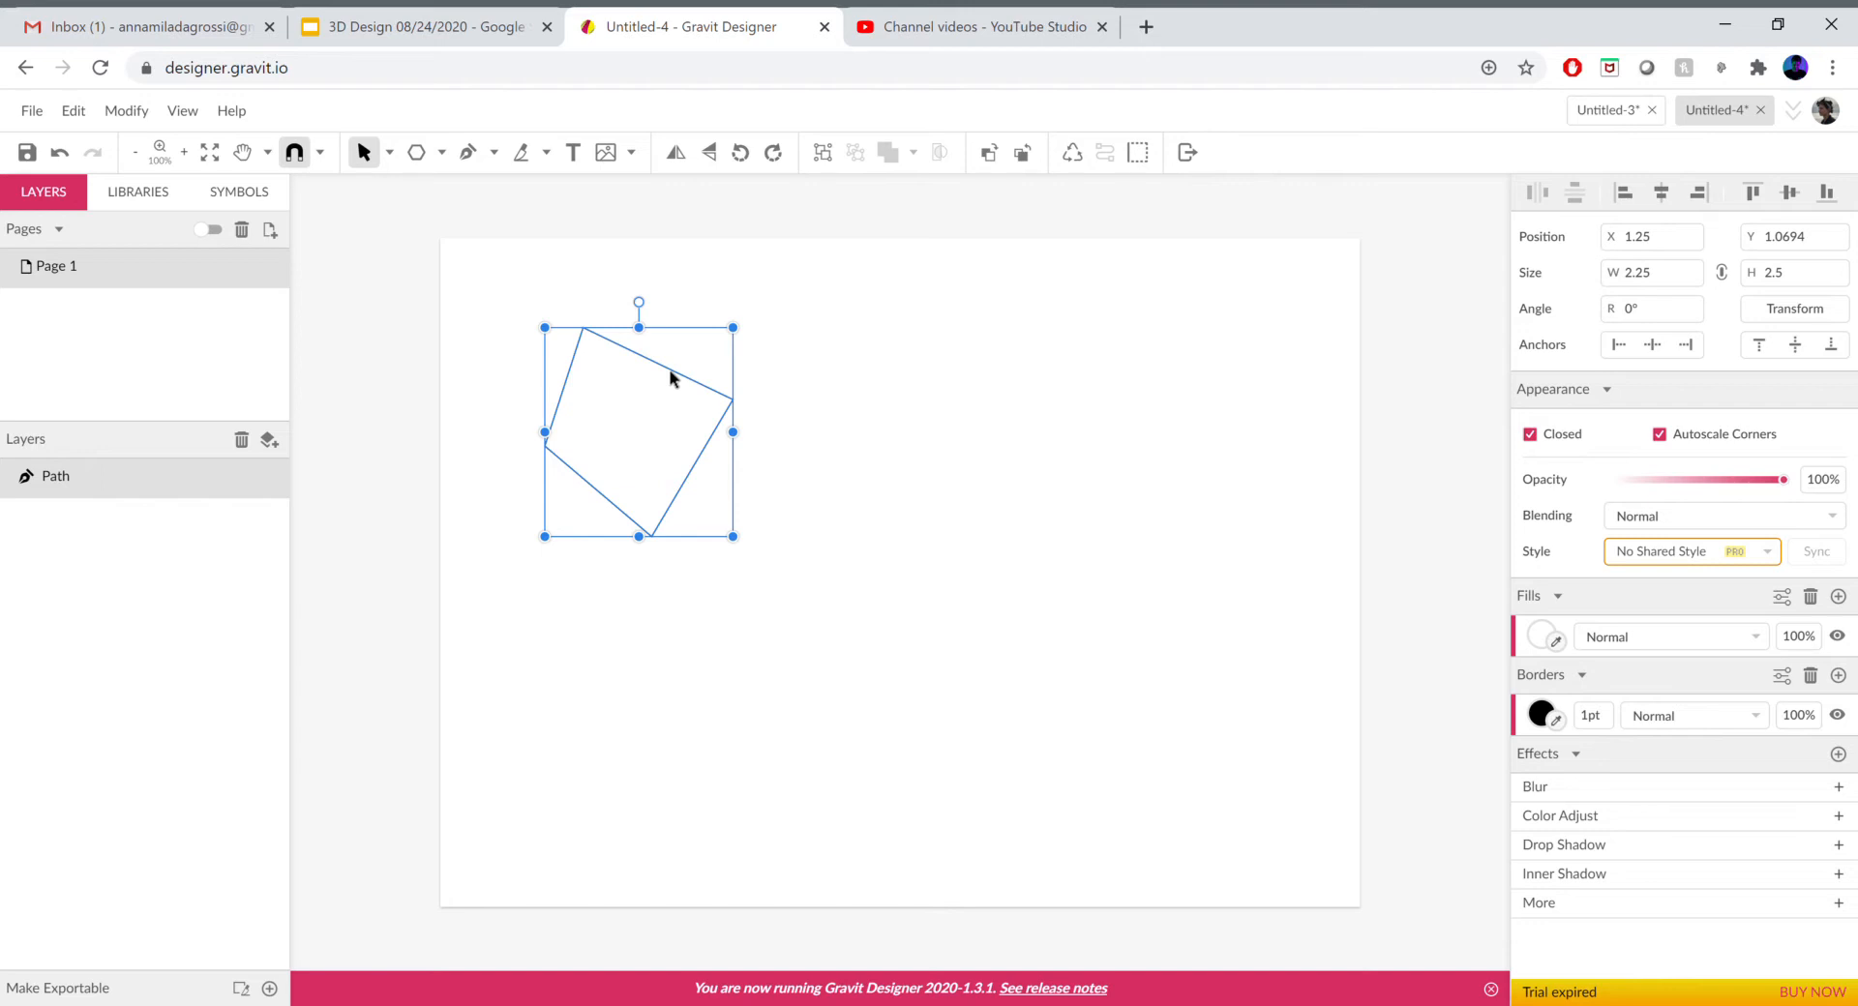
pyautogui.moveTo(678, 373); pyautogui.dragTo(1107, 573)
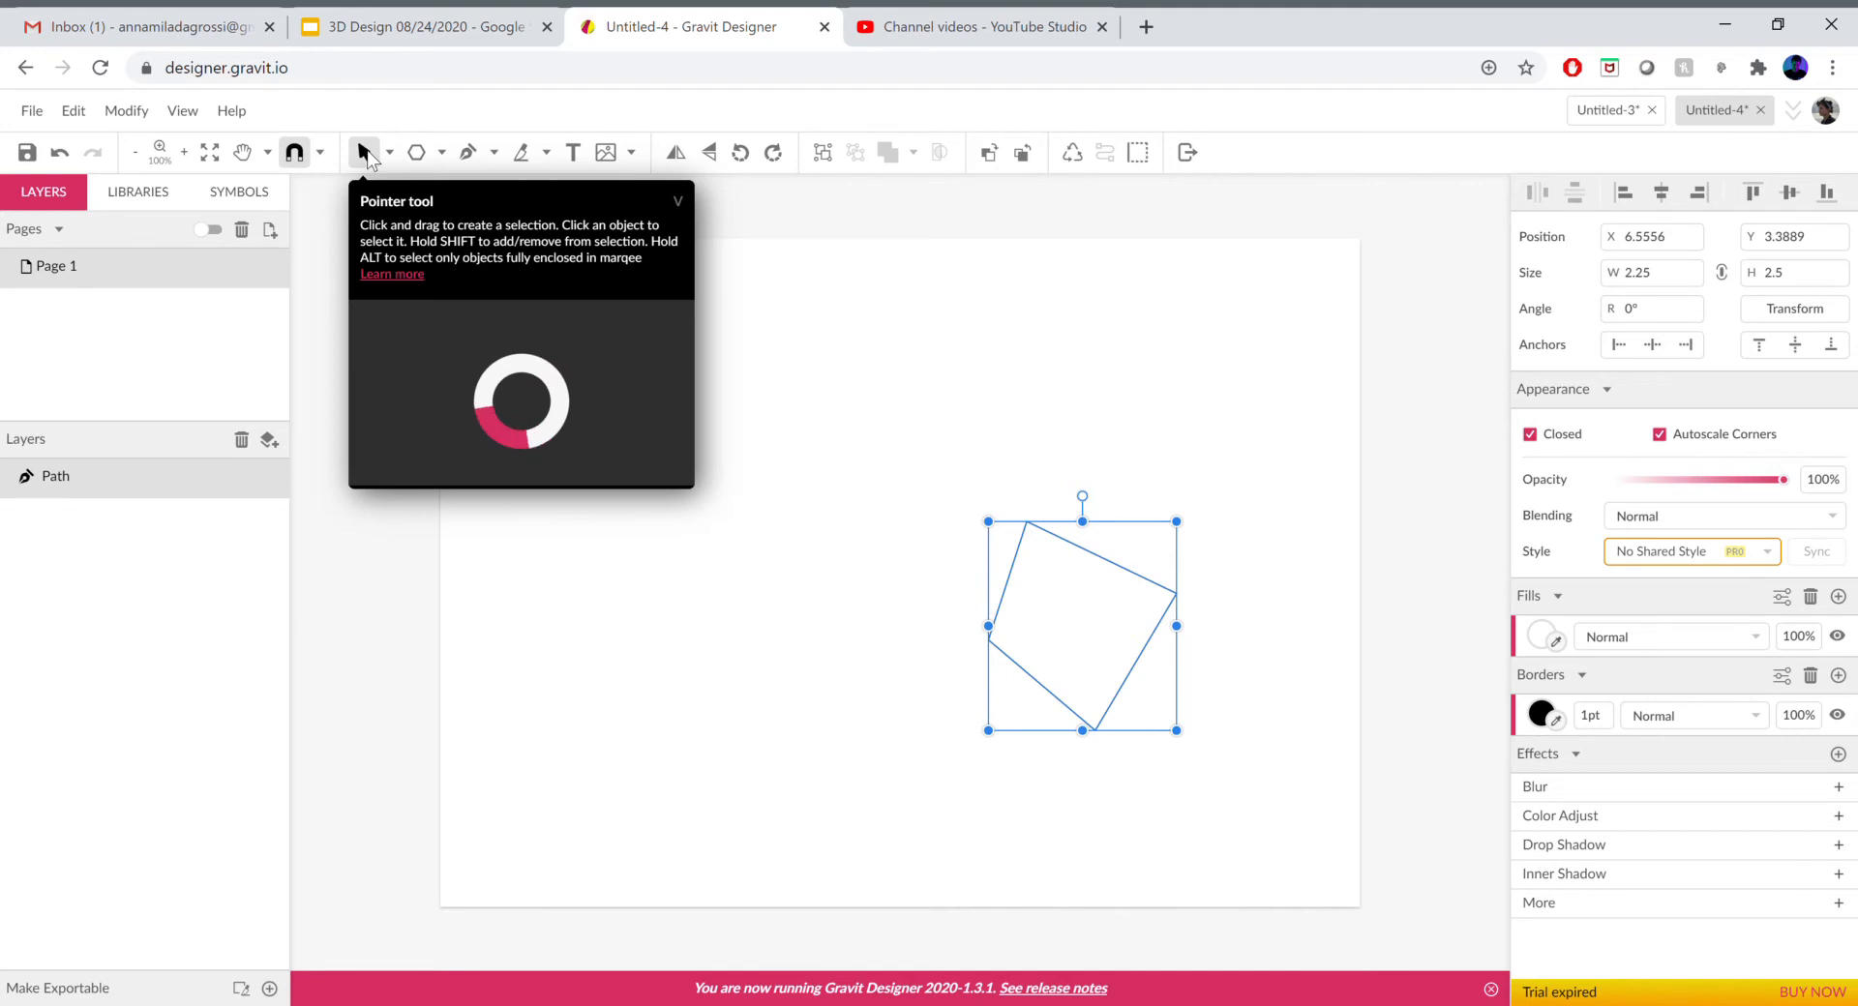
pyautogui.moveTo(1126, 581); pyautogui.dragTo(646, 425)
# Nudge the quadrilateral right in small increments to about X 1.08 in.
pyautogui.press('Right')
pyautogui.press('Right')
pyautogui.press('Right')
pyautogui.press('Right')
pyautogui.press('Right')
pyautogui.press('Right')
pyautogui.press('Right')
pyautogui.press('Right')
pyautogui.press('Right')
pyautogui.press('Right')
pyautogui.press('Right')
pyautogui.press('Right')
pyautogui.press('Right')
pyautogui.press('Right')
pyautogui.press('Right')
pyautogui.press('Right')
pyautogui.press('Right')
pyautogui.press('Right')
pyautogui.press('Right')
pyautogui.press('Right')
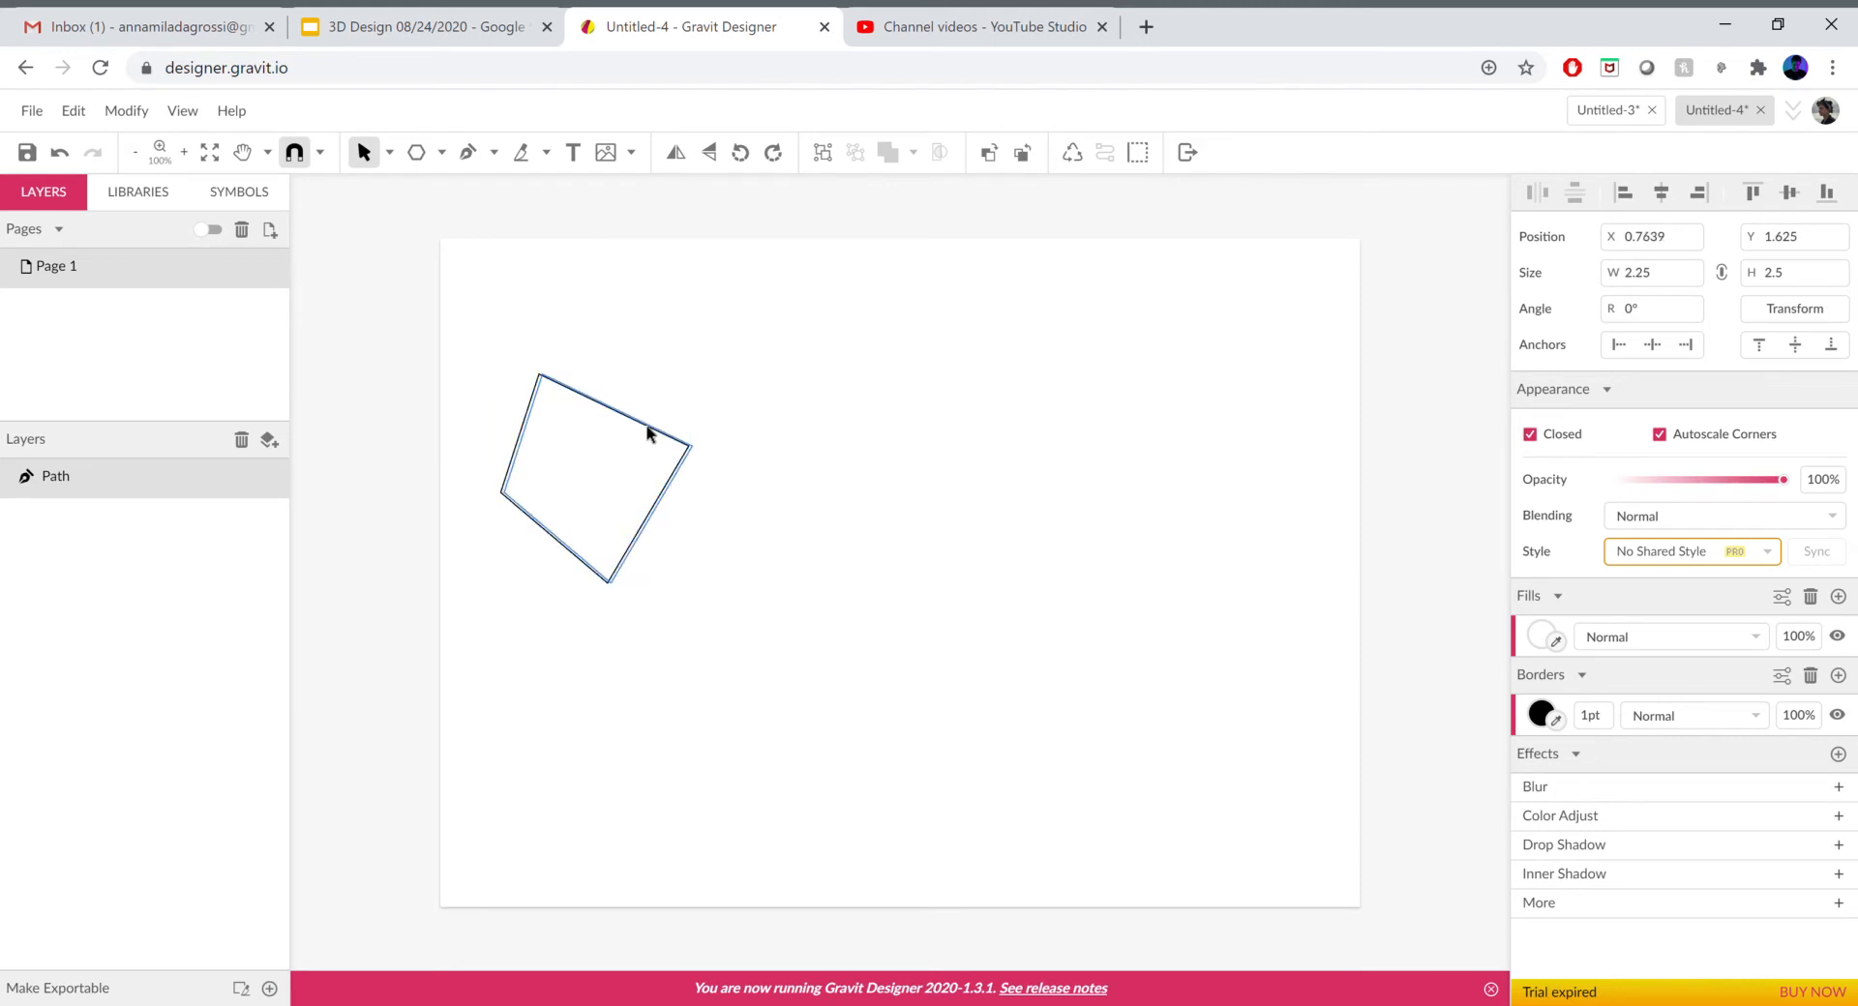
pyautogui.press('Right')
pyautogui.press('Right')
pyautogui.press('Right')
pyautogui.press('Right')
pyautogui.press('Right')
pyautogui.press('Right')
pyautogui.press('Right')
pyautogui.press('Right')
pyautogui.press('Right')
pyautogui.press('Right')
pyautogui.press('Right')
pyautogui.press('Right')
pyautogui.press('Right')
pyautogui.press('Right')
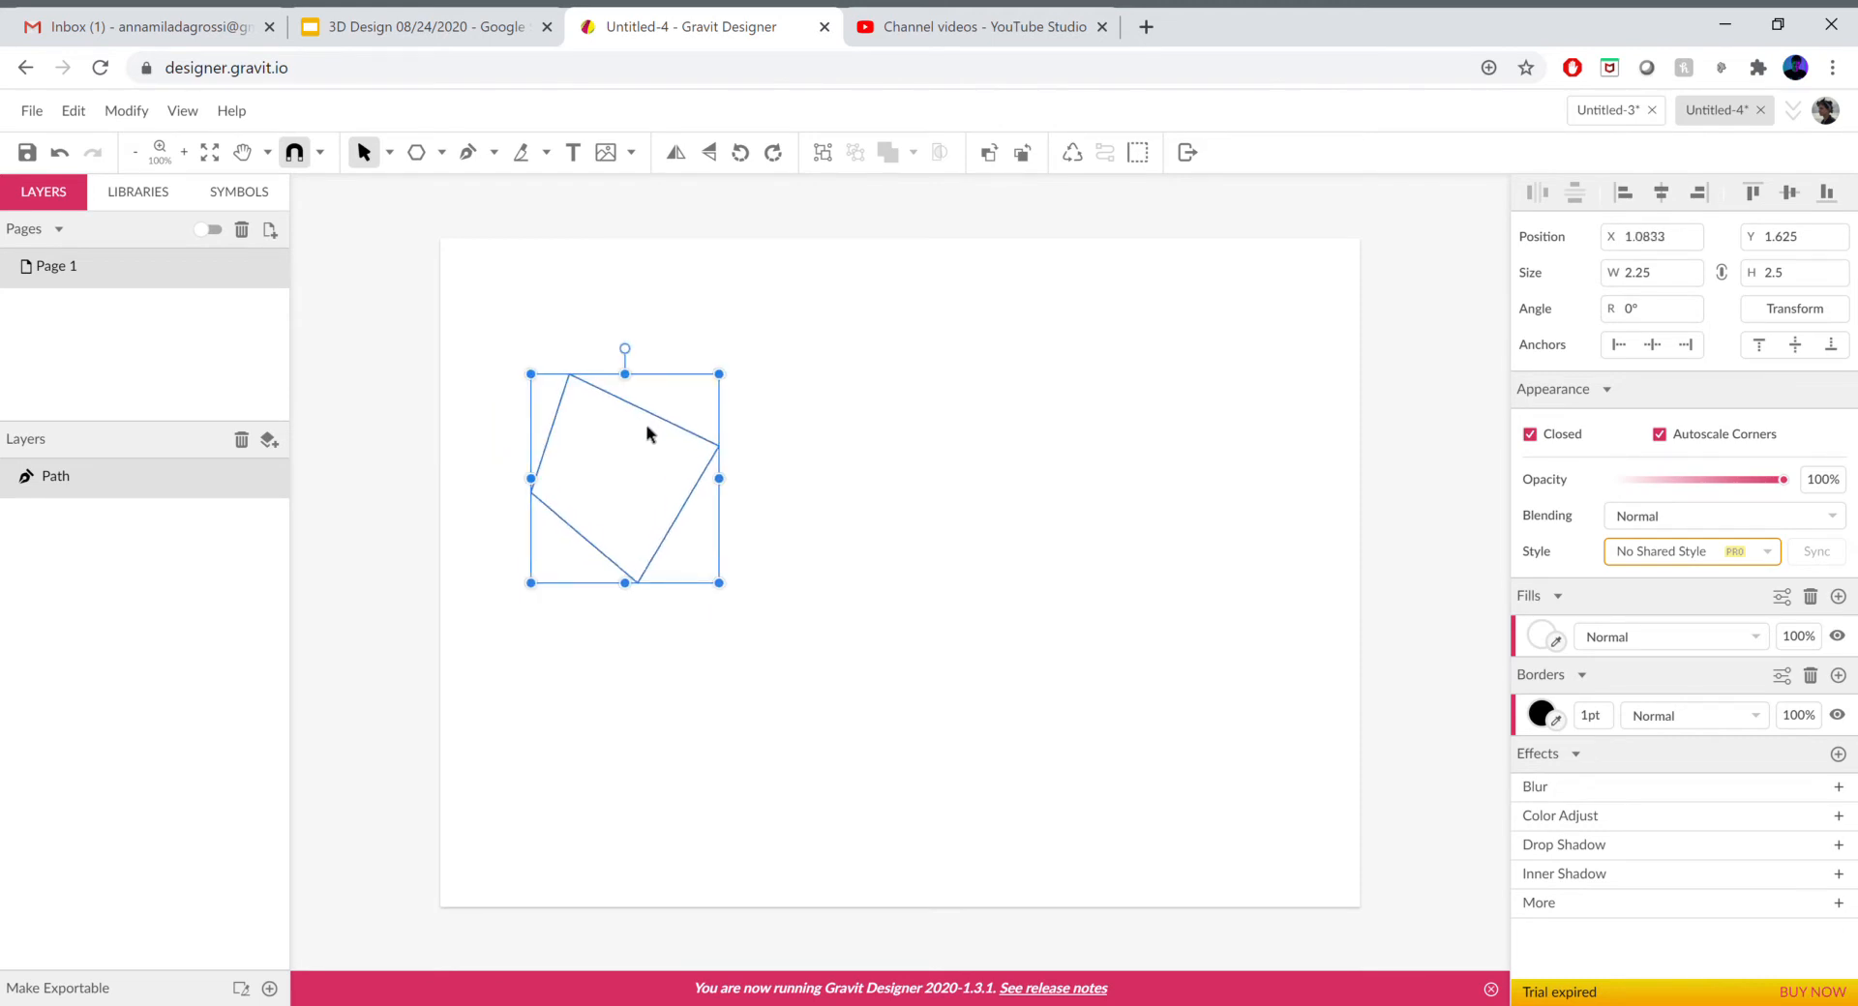
# Nudge the quadrilateral down and slightly right to about X 1.21, Y 1.68 in.
pyautogui.press('Down')
pyautogui.press('Down')
pyautogui.press('Down')
pyautogui.press('Down')
pyautogui.press('Down')
pyautogui.press('Down')
pyautogui.press('Down')
pyautogui.press('Down')
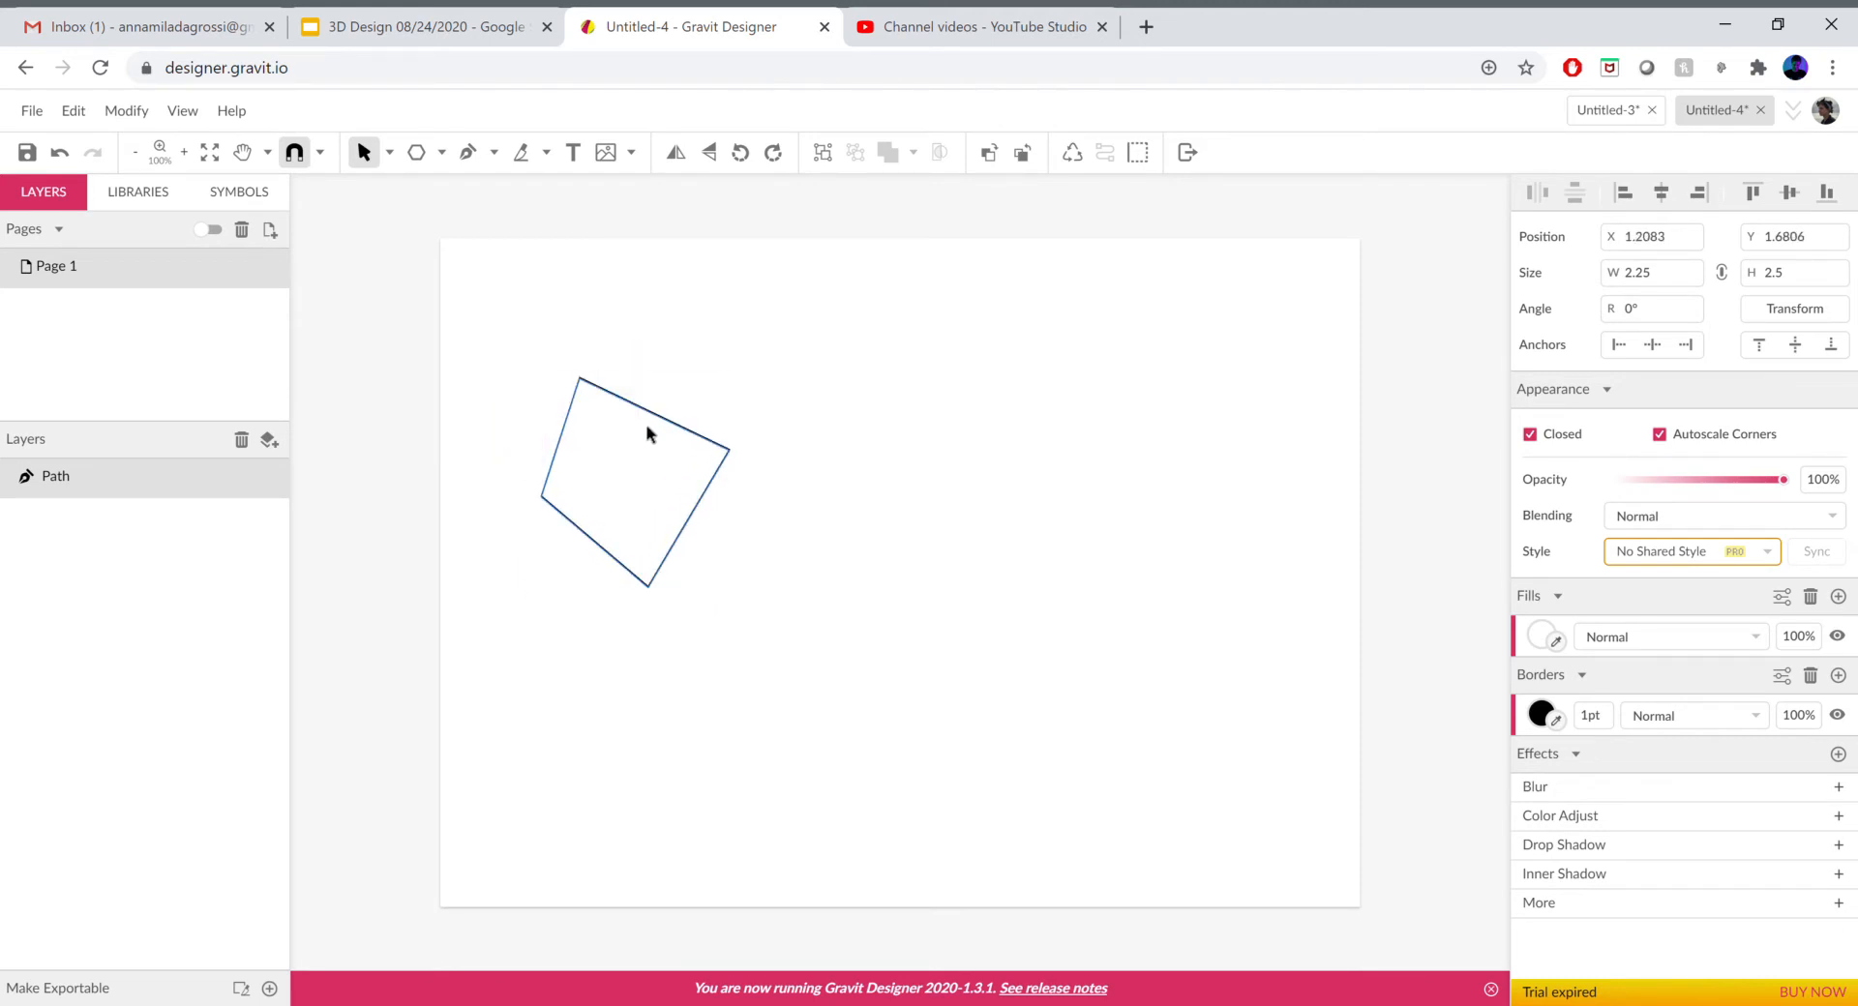
# Nudge the quadrilateral left and up to about X 1.11, Y 1.64 in.
pyautogui.press('Left')
pyautogui.press('Left')
pyautogui.press('Left')
pyautogui.press('Left')
pyautogui.press('Left')
pyautogui.press('Left')
pyautogui.press('Left')
pyautogui.press('Up')
pyautogui.press('Up')
pyautogui.press('Up')
pyautogui.press('Up')
pyautogui.press('Up')
pyautogui.press('Up')
pyautogui.press('Up')
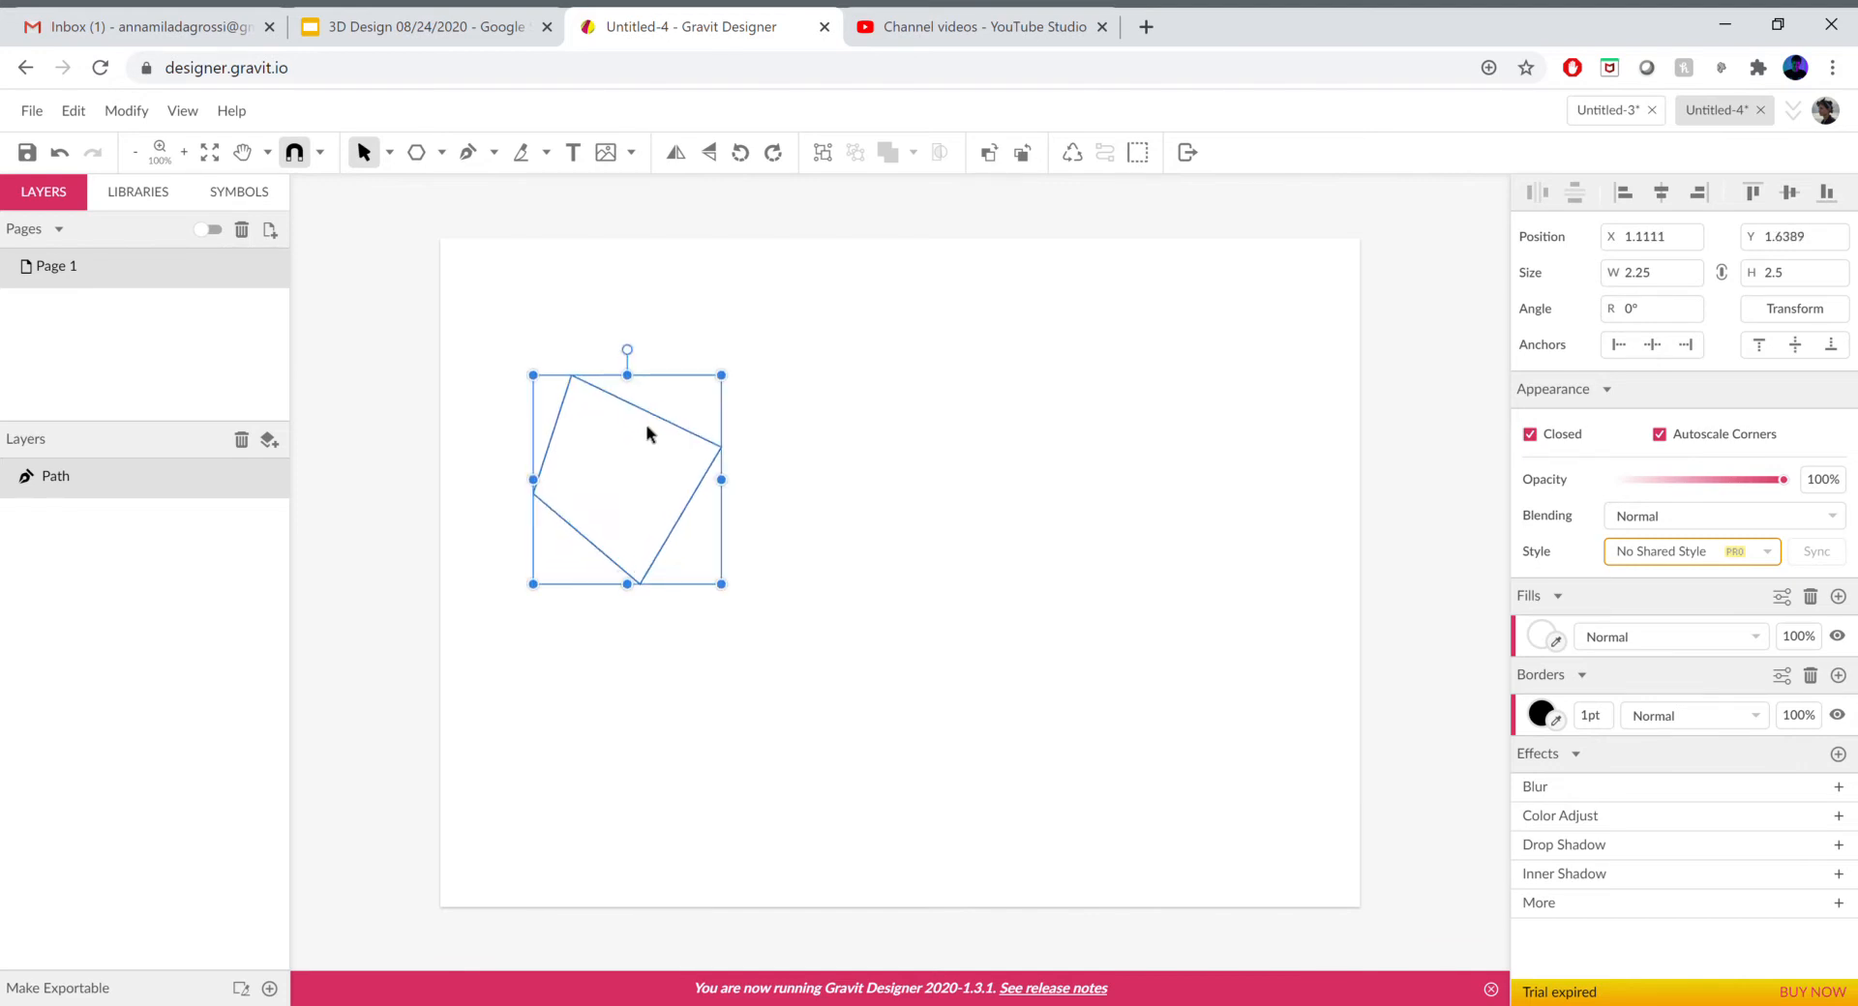
# Nudge the quadrilateral right and slightly up to about X 1.22, Y 1.63 in, and deselect it.
pyautogui.press('Right')
pyautogui.press('Right')
pyautogui.press('Right')
pyautogui.press('Right')
pyautogui.press('Right')
pyautogui.press('Right')
pyautogui.press('Right')
pyautogui.press('Right')
pyautogui.press('Up')
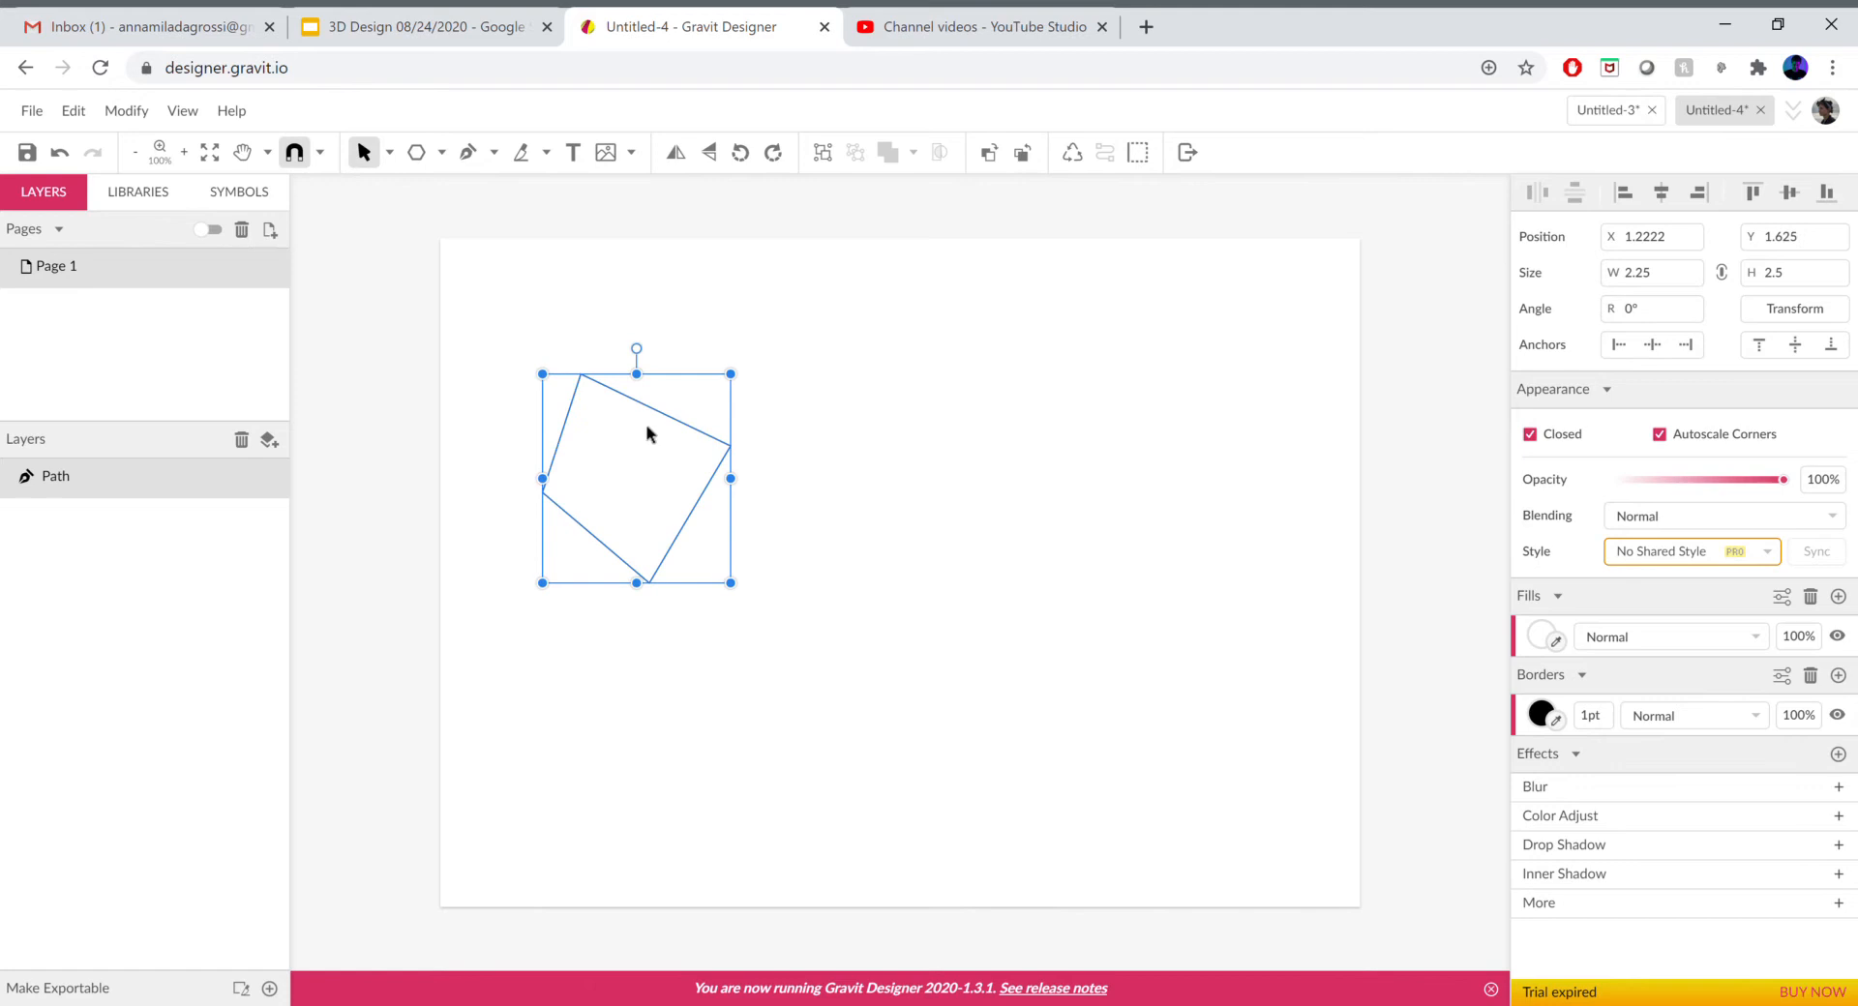
pyautogui.click(841, 430)
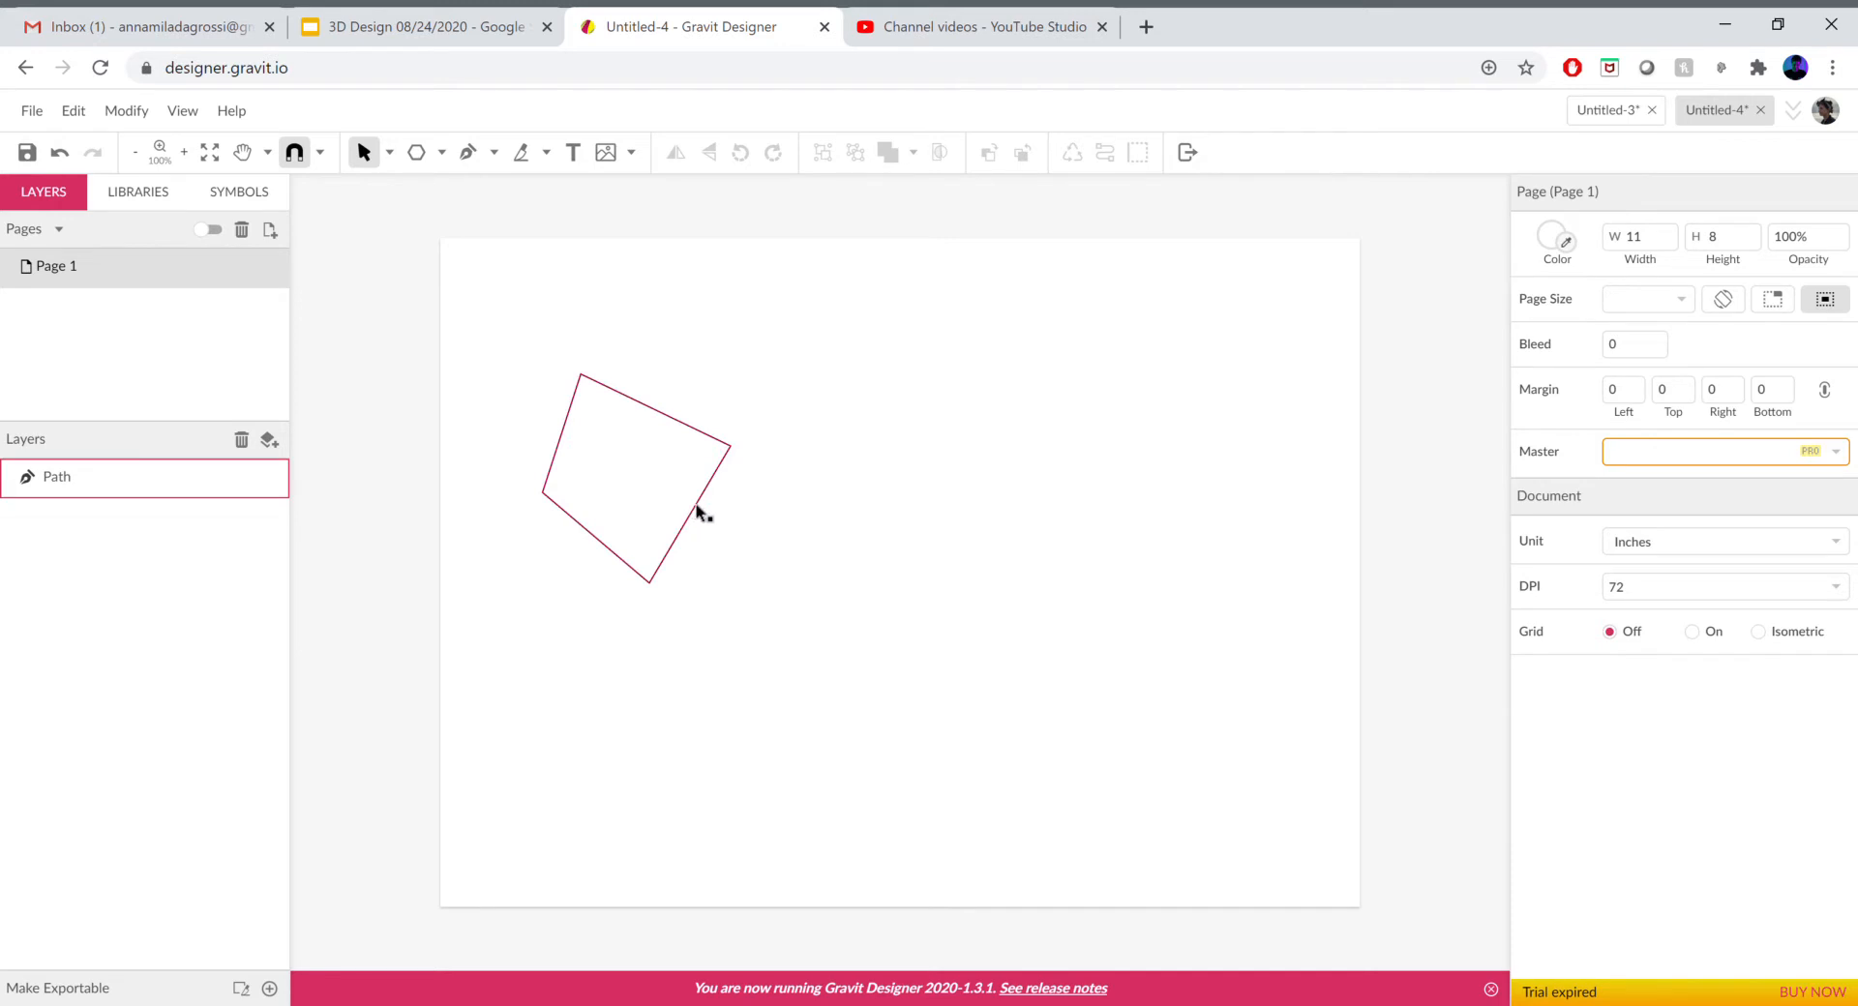
# Move the quadrilateral straight up toward the top of the page, to about Y 0.64 in.
pyautogui.click(1667, 246)
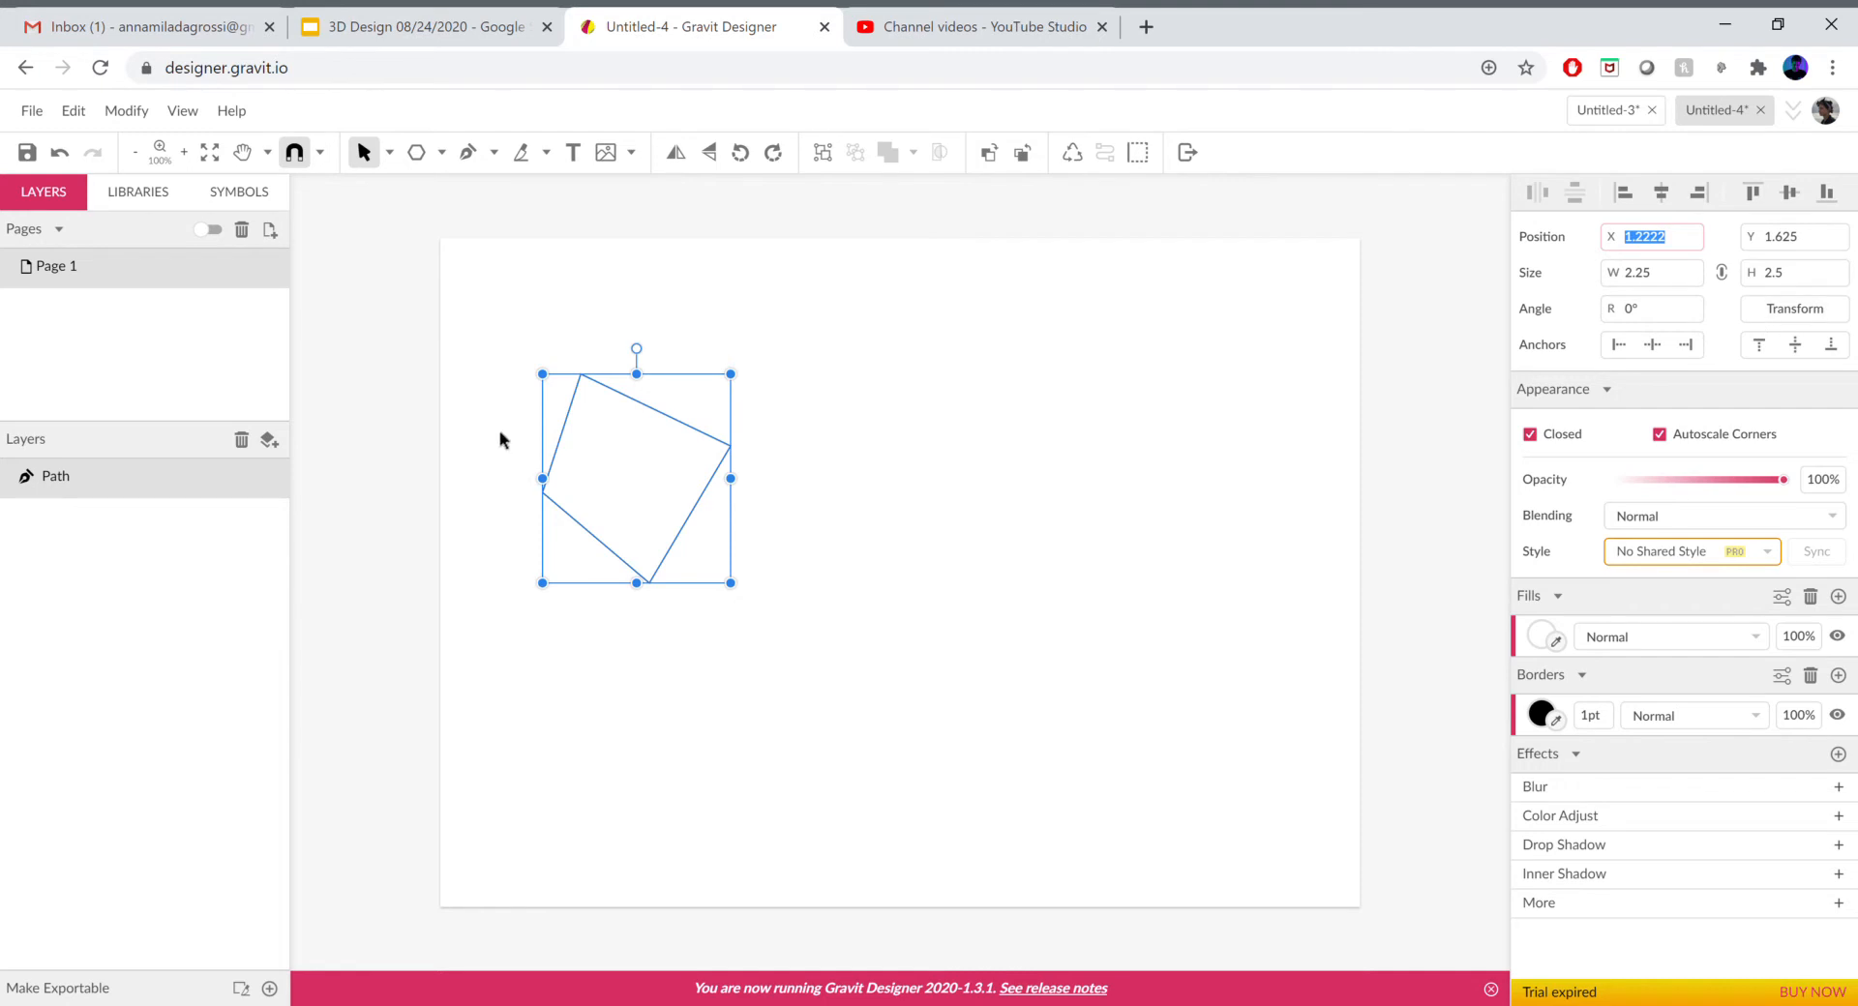
pyautogui.moveTo(648, 396); pyautogui.dragTo(643, 634)
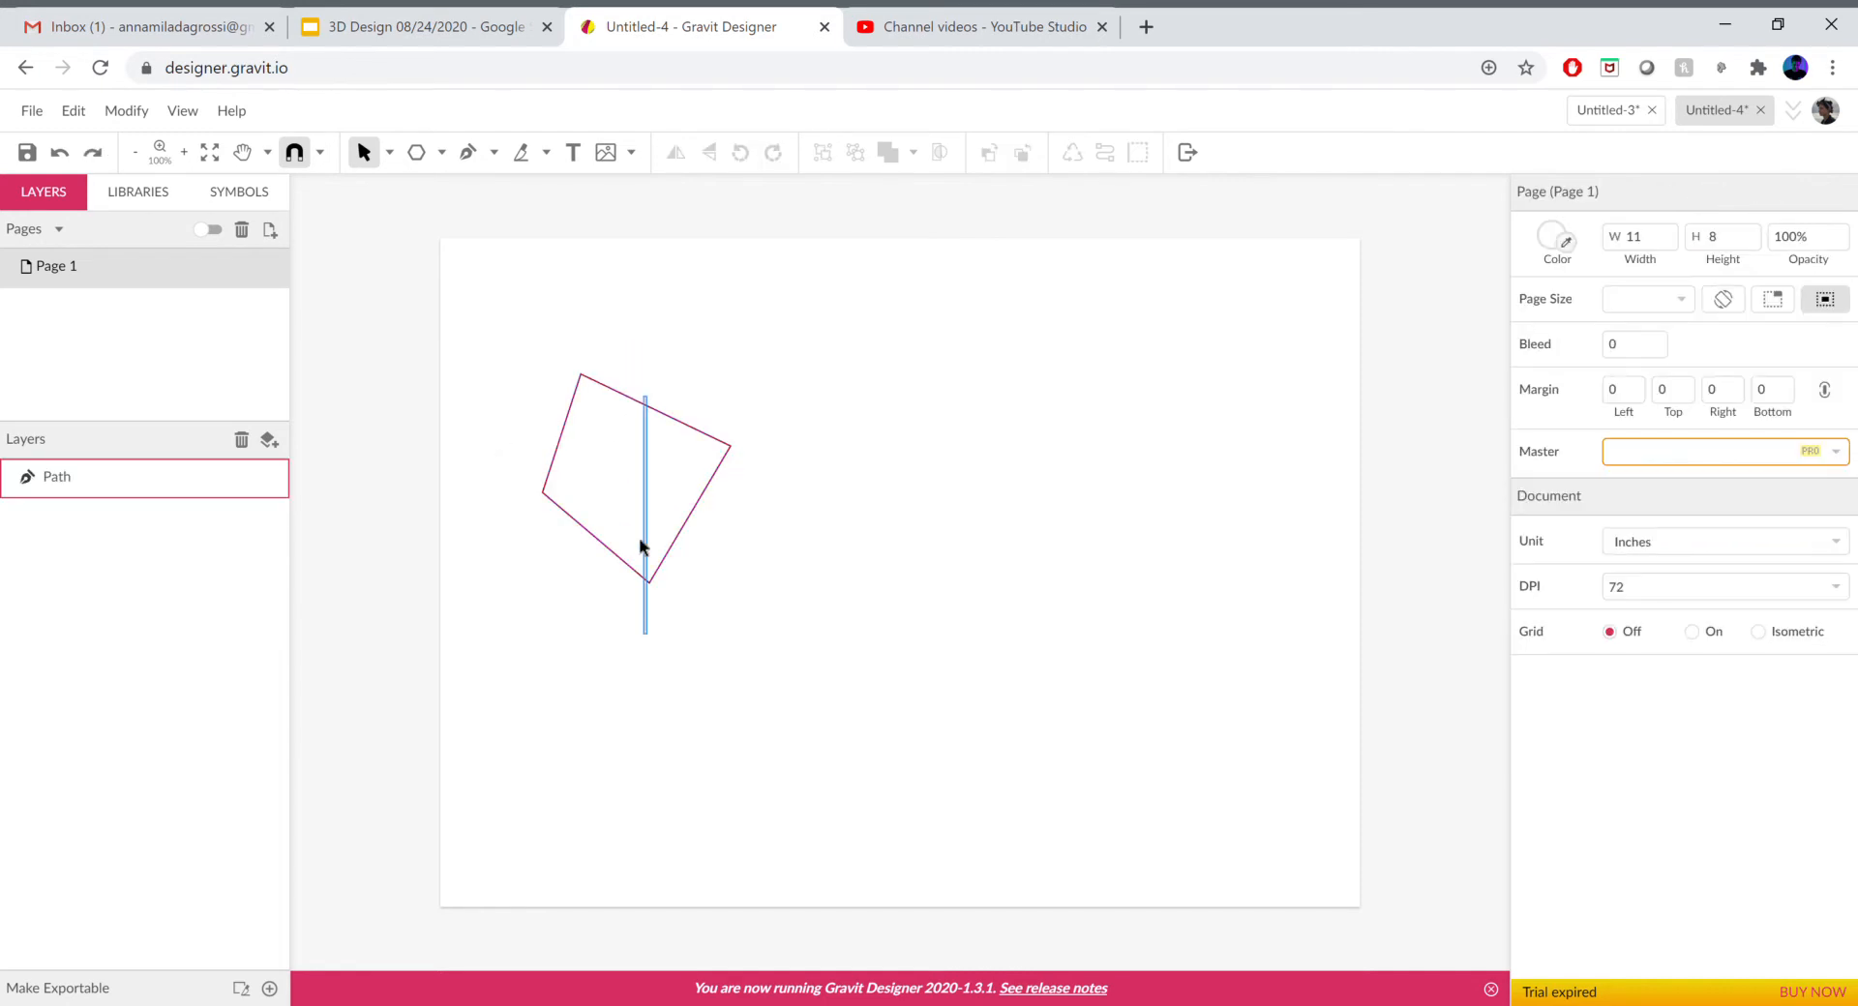
pyautogui.moveTo(598, 544); pyautogui.dragTo(590, 446)
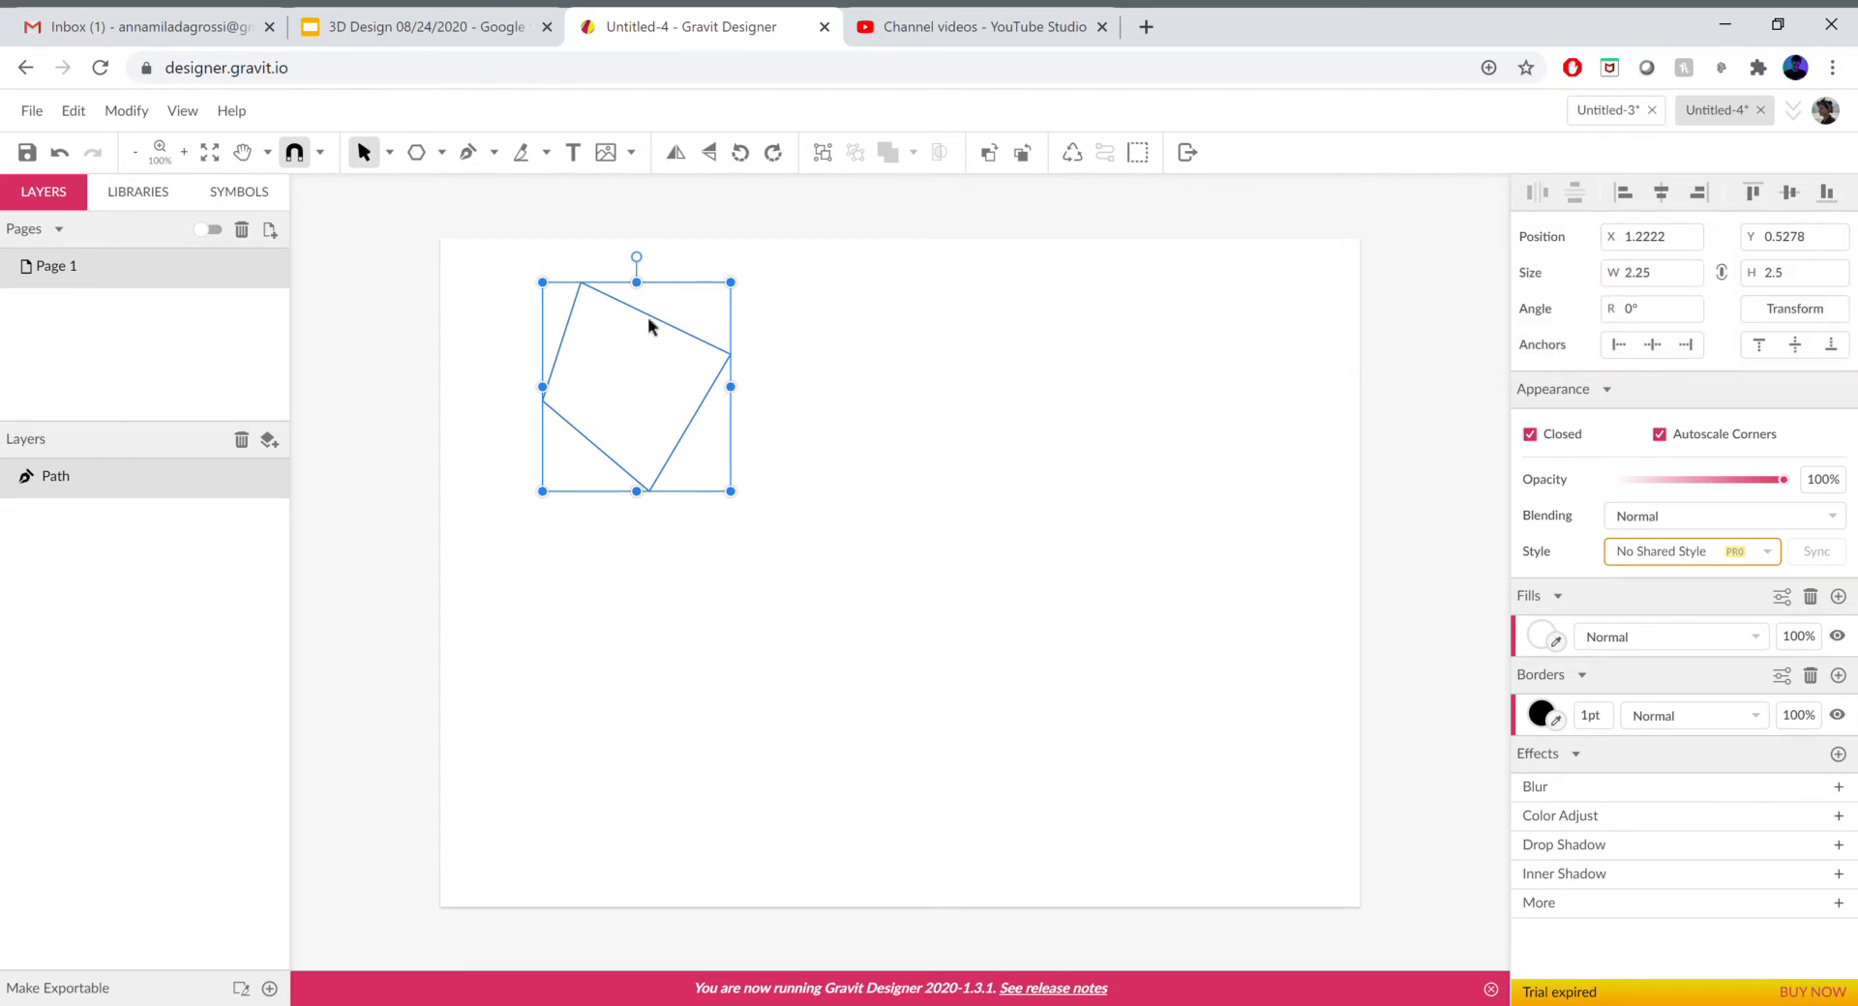
pyautogui.moveTo(644, 313)
pyautogui.mouseDown()
pyautogui.moveTo(635, 667)
pyautogui.moveTo(644, 524)
pyautogui.moveTo(439, 528)
pyautogui.moveTo(763, 537)
pyautogui.moveTo(671, 549)
pyautogui.moveTo(636, 510)
pyautogui.moveTo(615, 273)
pyautogui.moveTo(641, 241)
pyautogui.moveTo(641, 671)
pyautogui.moveTo(659, 415)
pyautogui.moveTo(638, 322)
pyautogui.mouseUp()
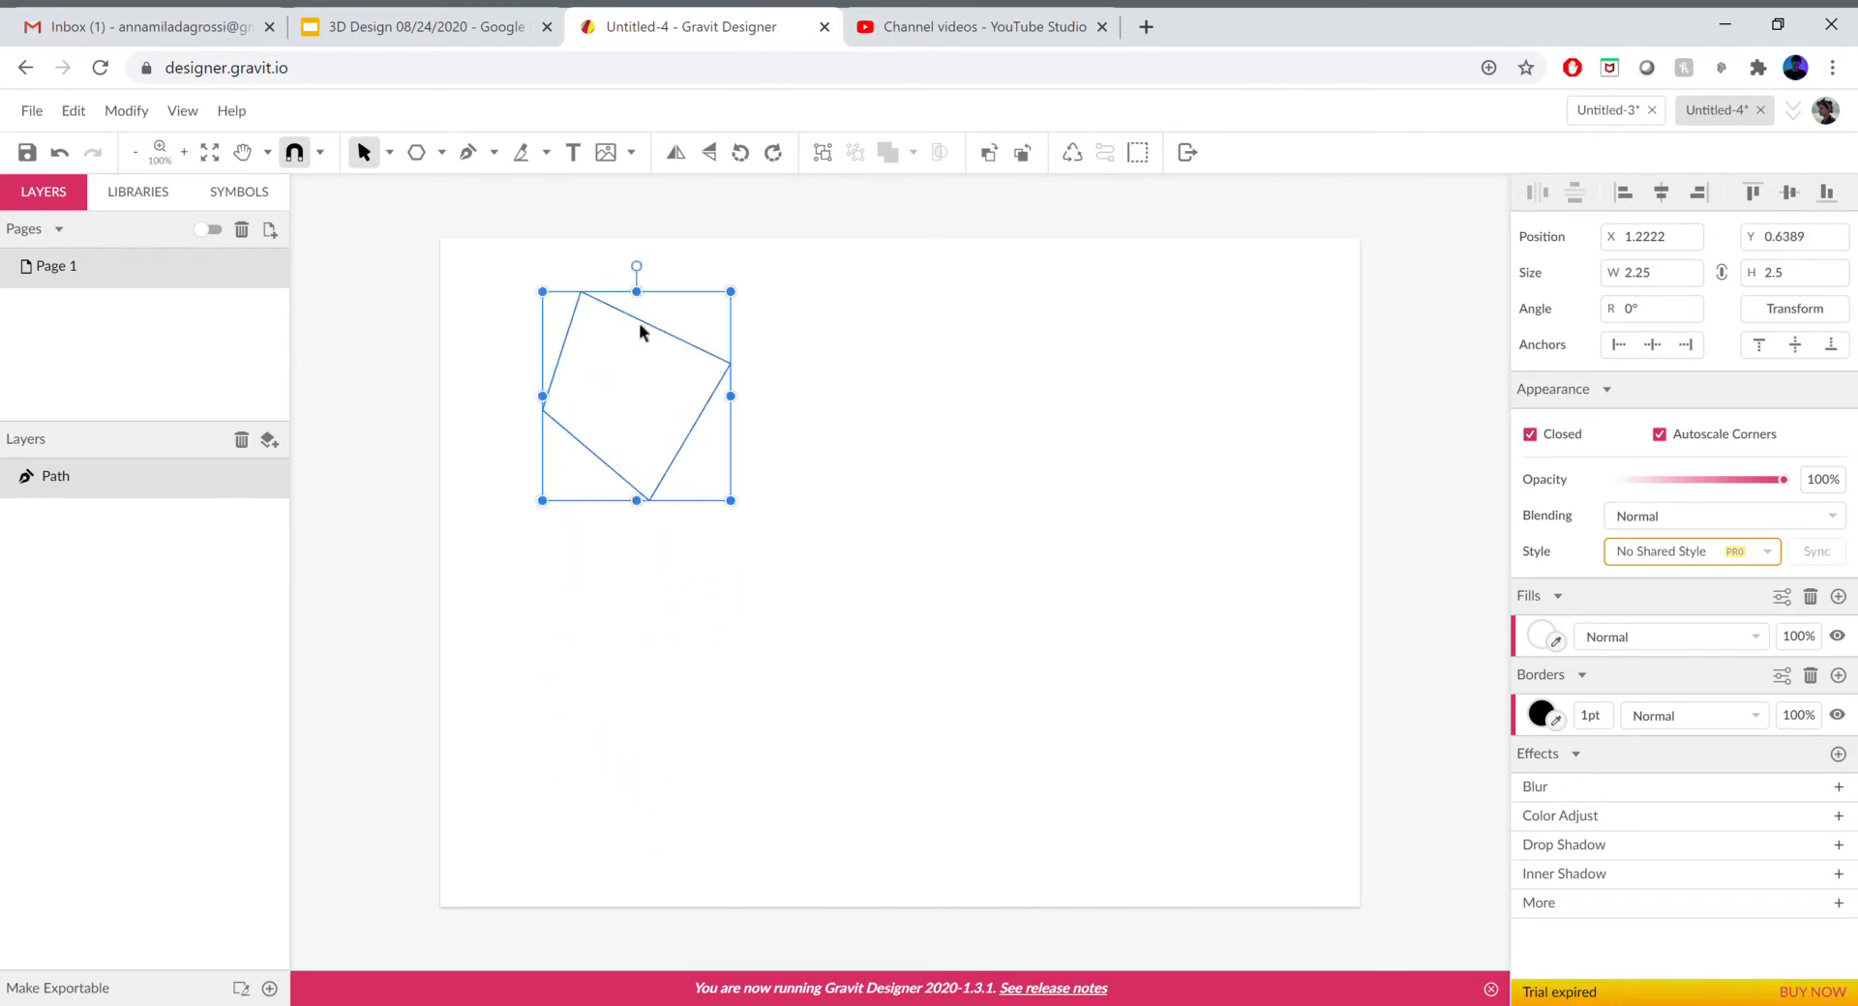
# Set the quadrilateral's Y position to 1 in.
pyautogui.click(1809, 246)
pyautogui.doubleClick(1809, 245)
pyautogui.write('1')
pyautogui.press('Return')
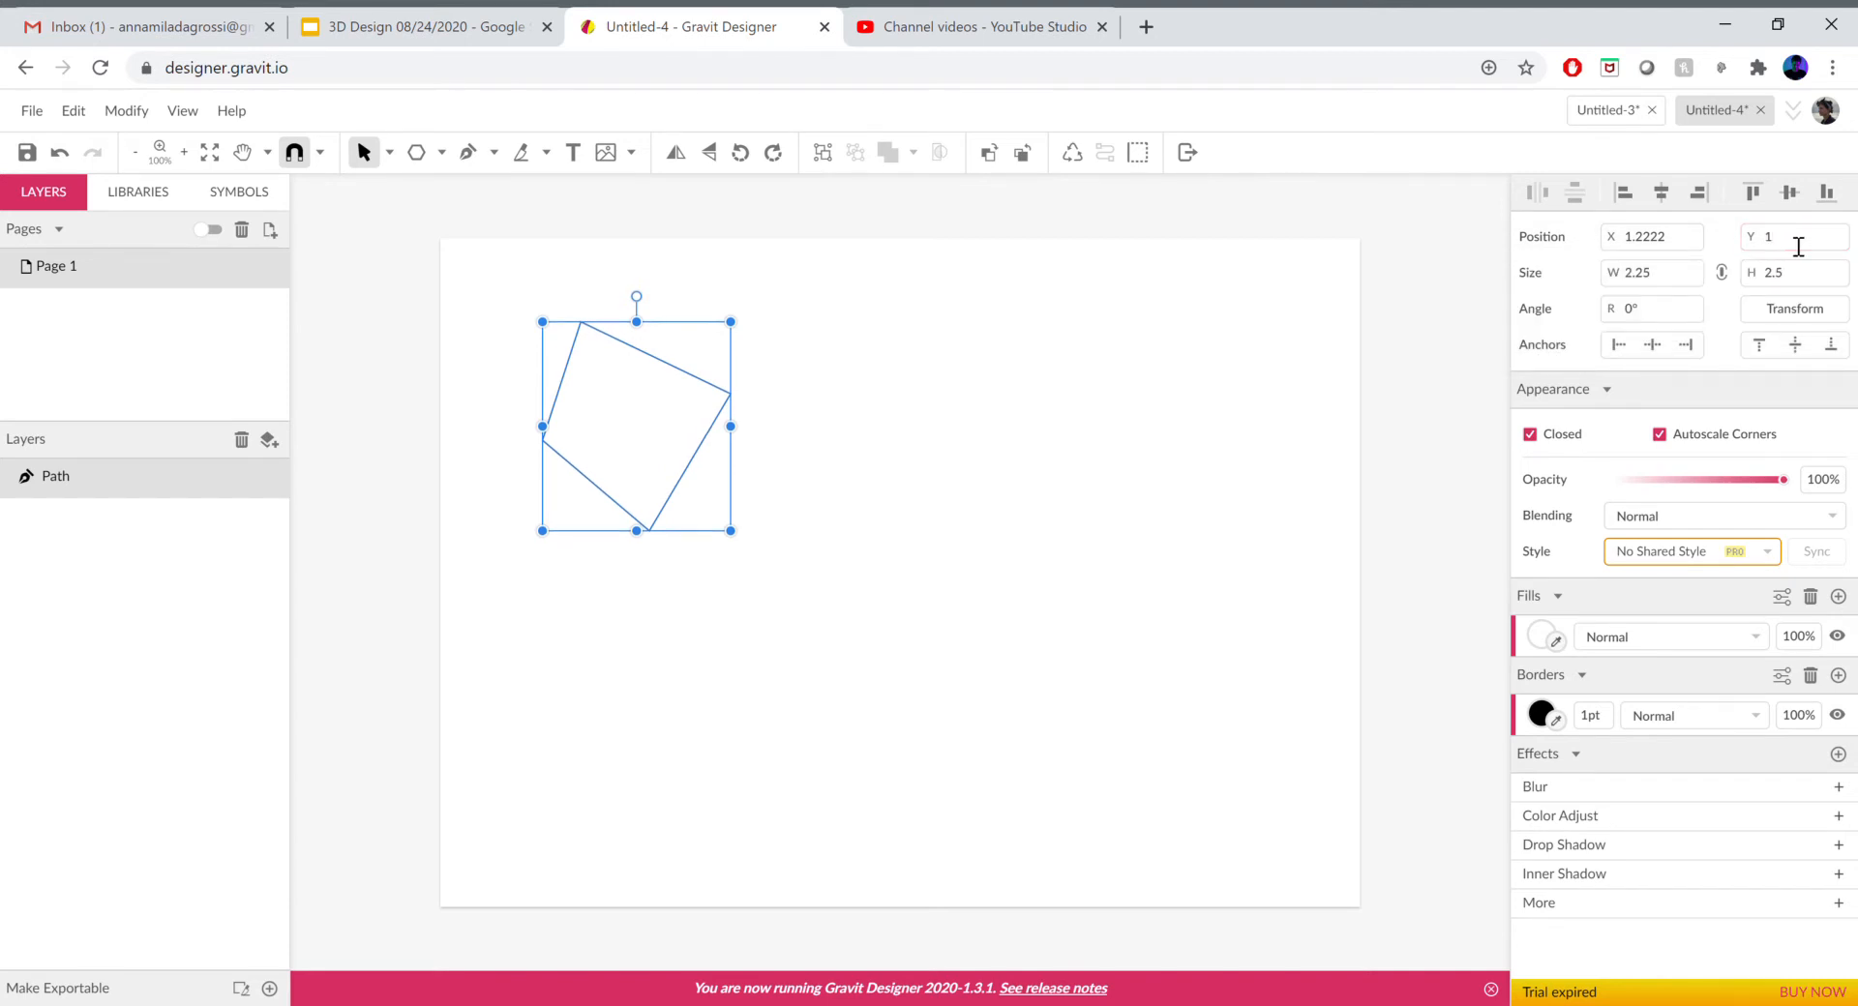
# Move the quadrilateral right and back left along Y 1 in, ending at about X 1.33 in, and deselect it.
pyautogui.doubleClick(1688, 242)
pyautogui.moveTo(666, 363); pyautogui.dragTo(784, 387)
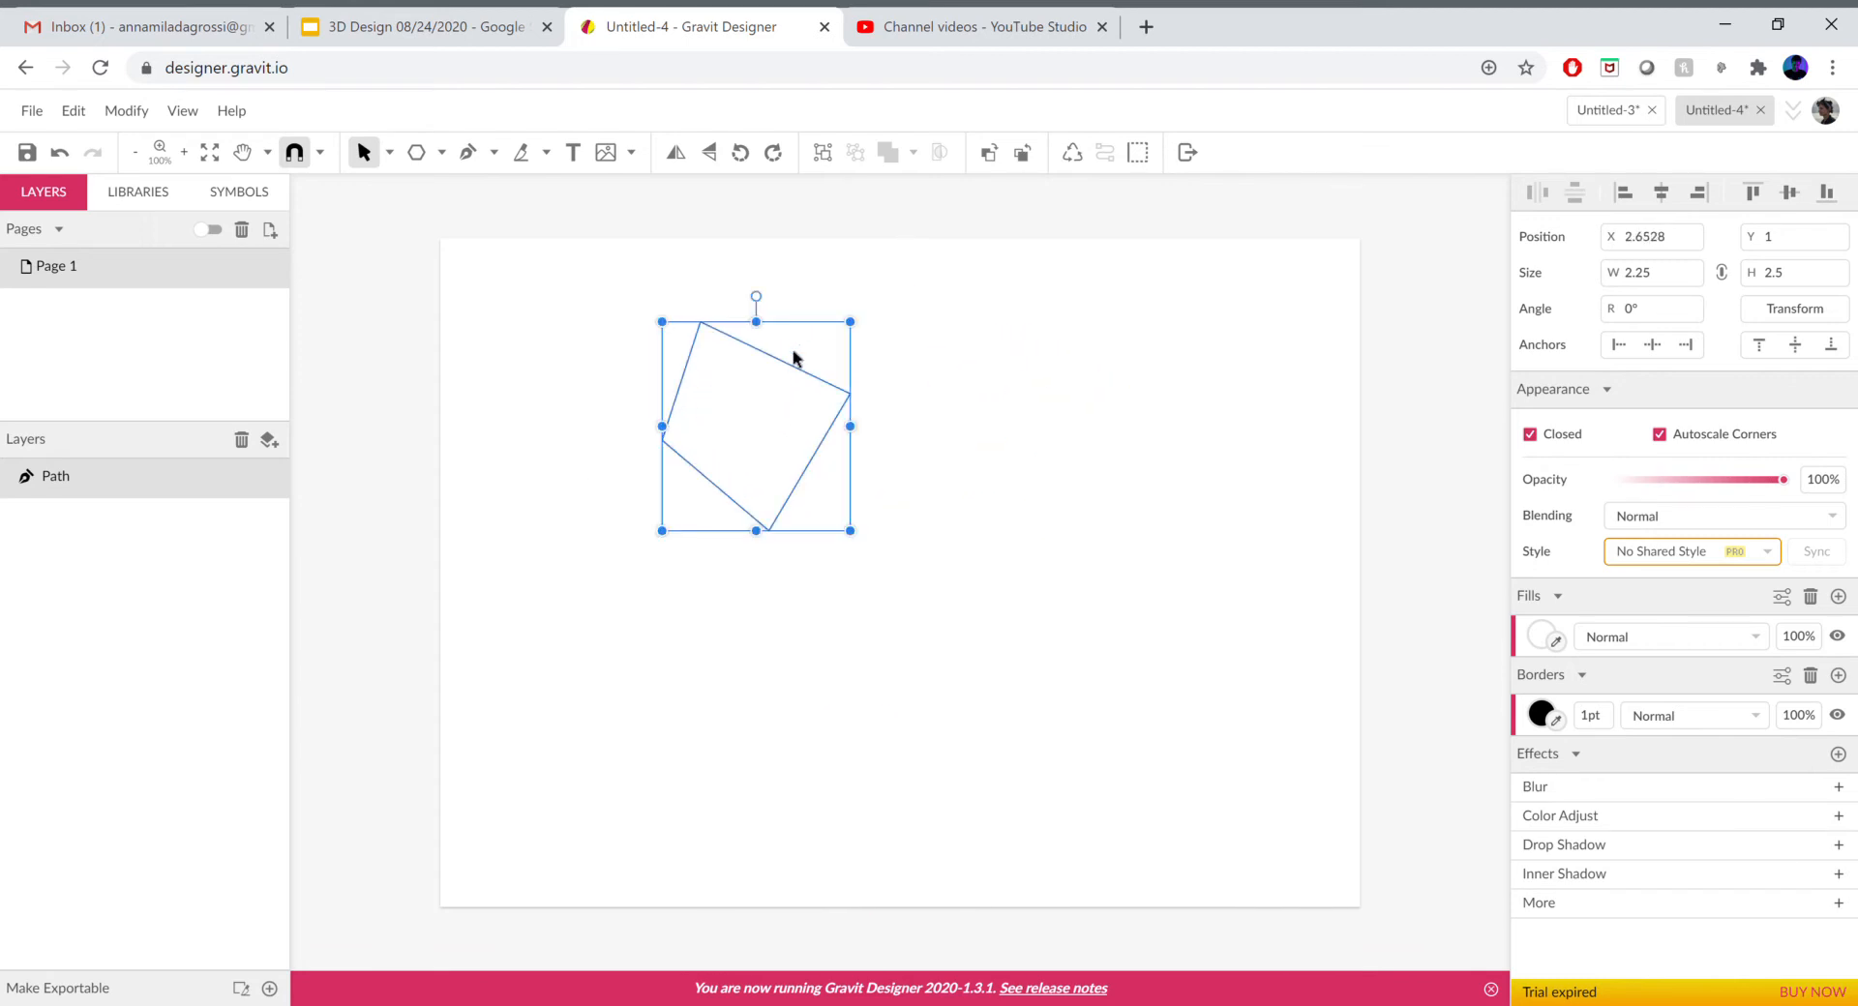
pyautogui.moveTo(791, 476); pyautogui.dragTo(682, 373)
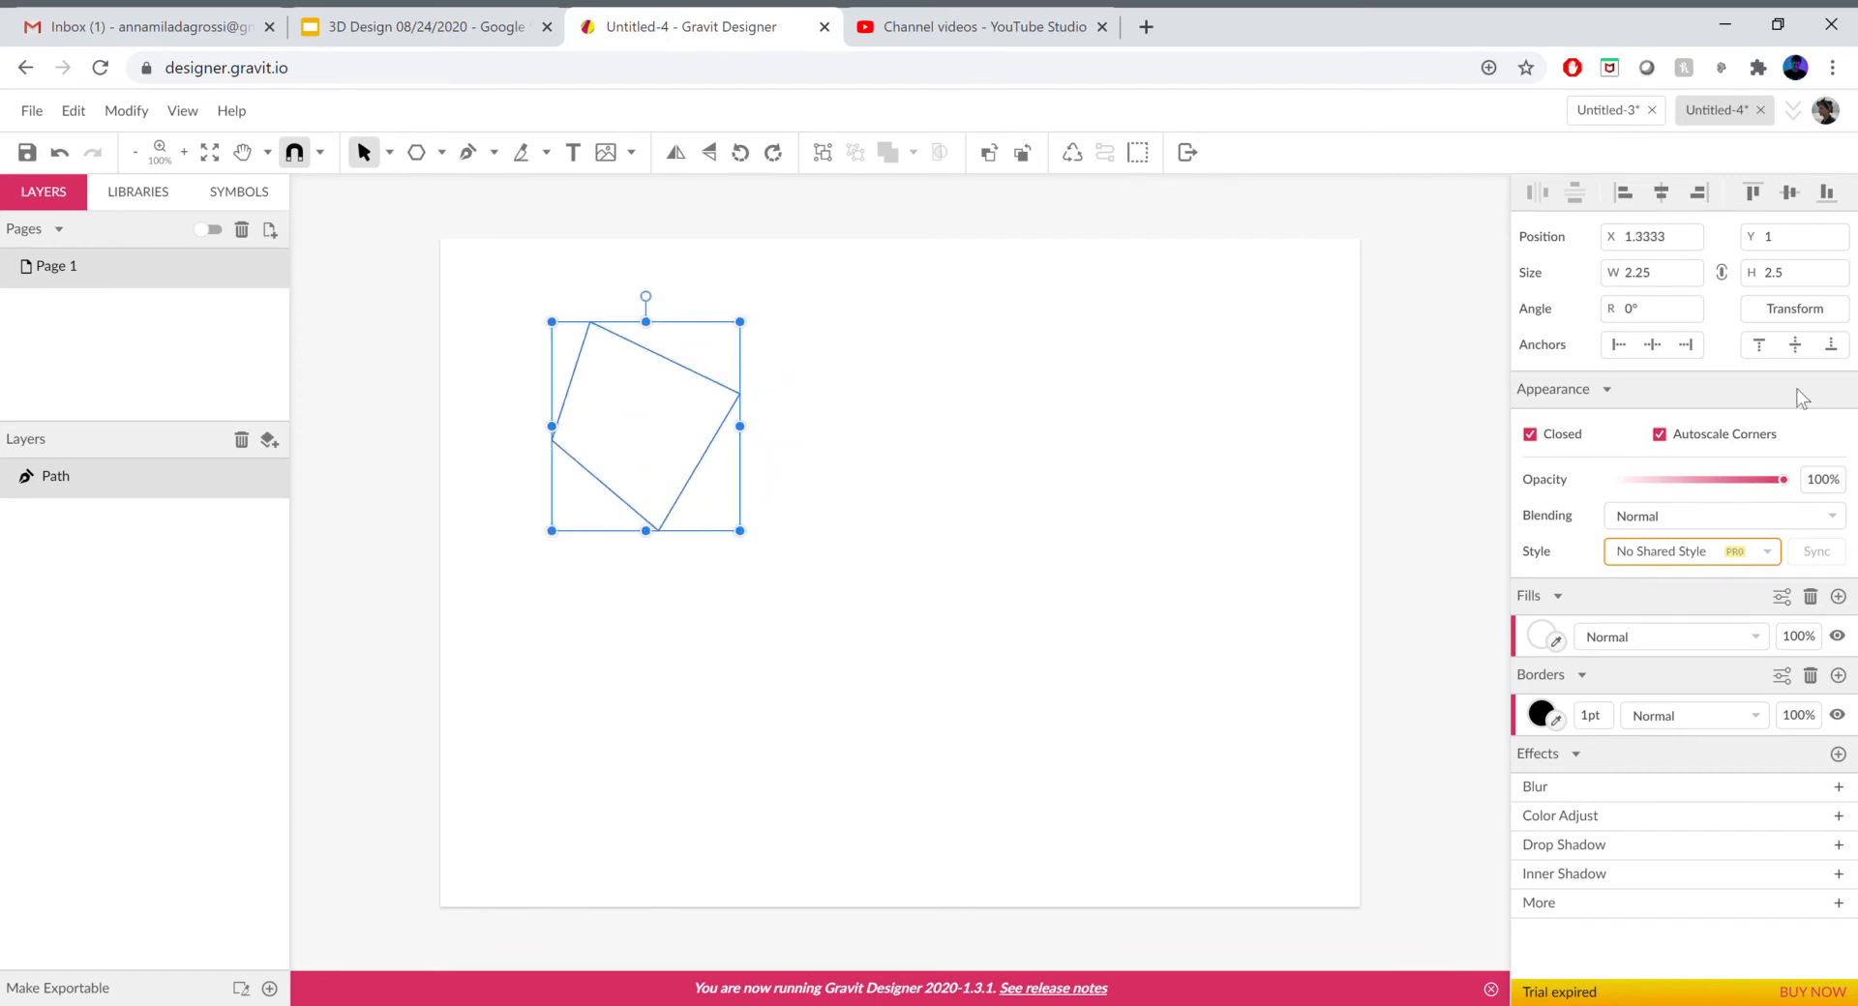
pyautogui.click(1666, 244)
pyautogui.click(924, 578)
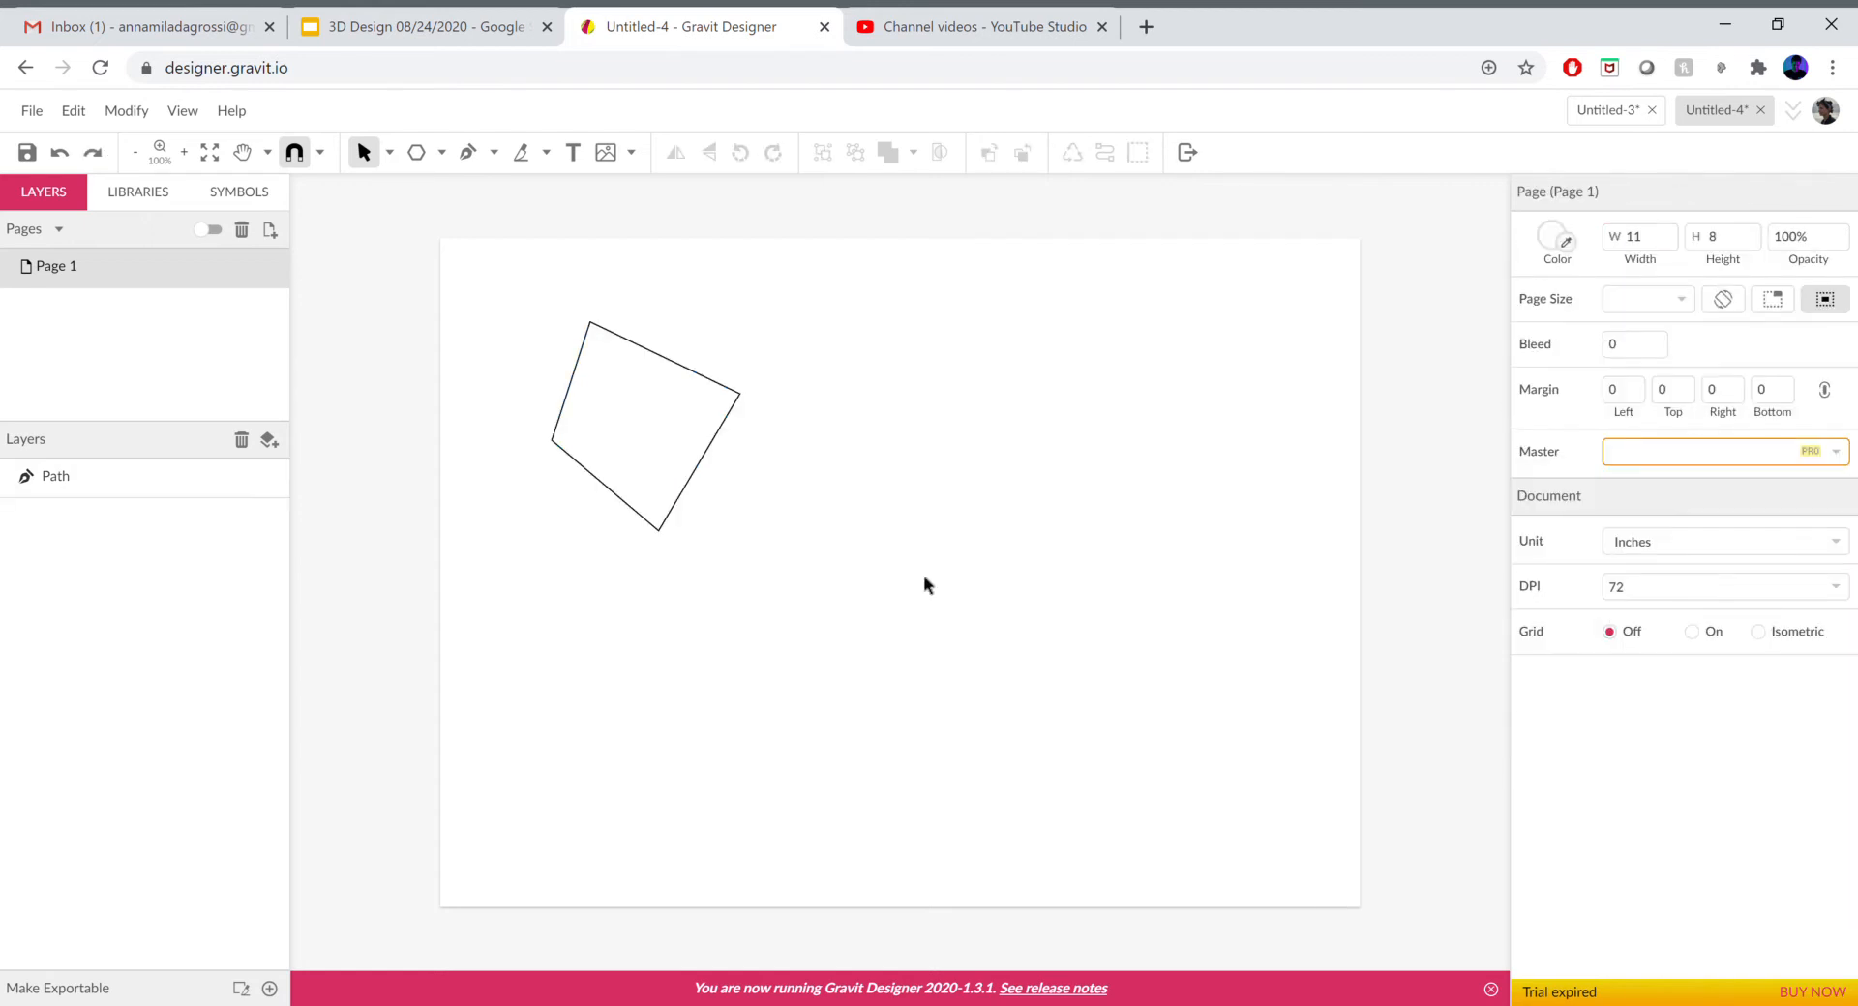
# Try stretching the quadrilateral by its sides and lower corner with the Pointer tool, and undo the resizes.
pyautogui.click(685, 491)
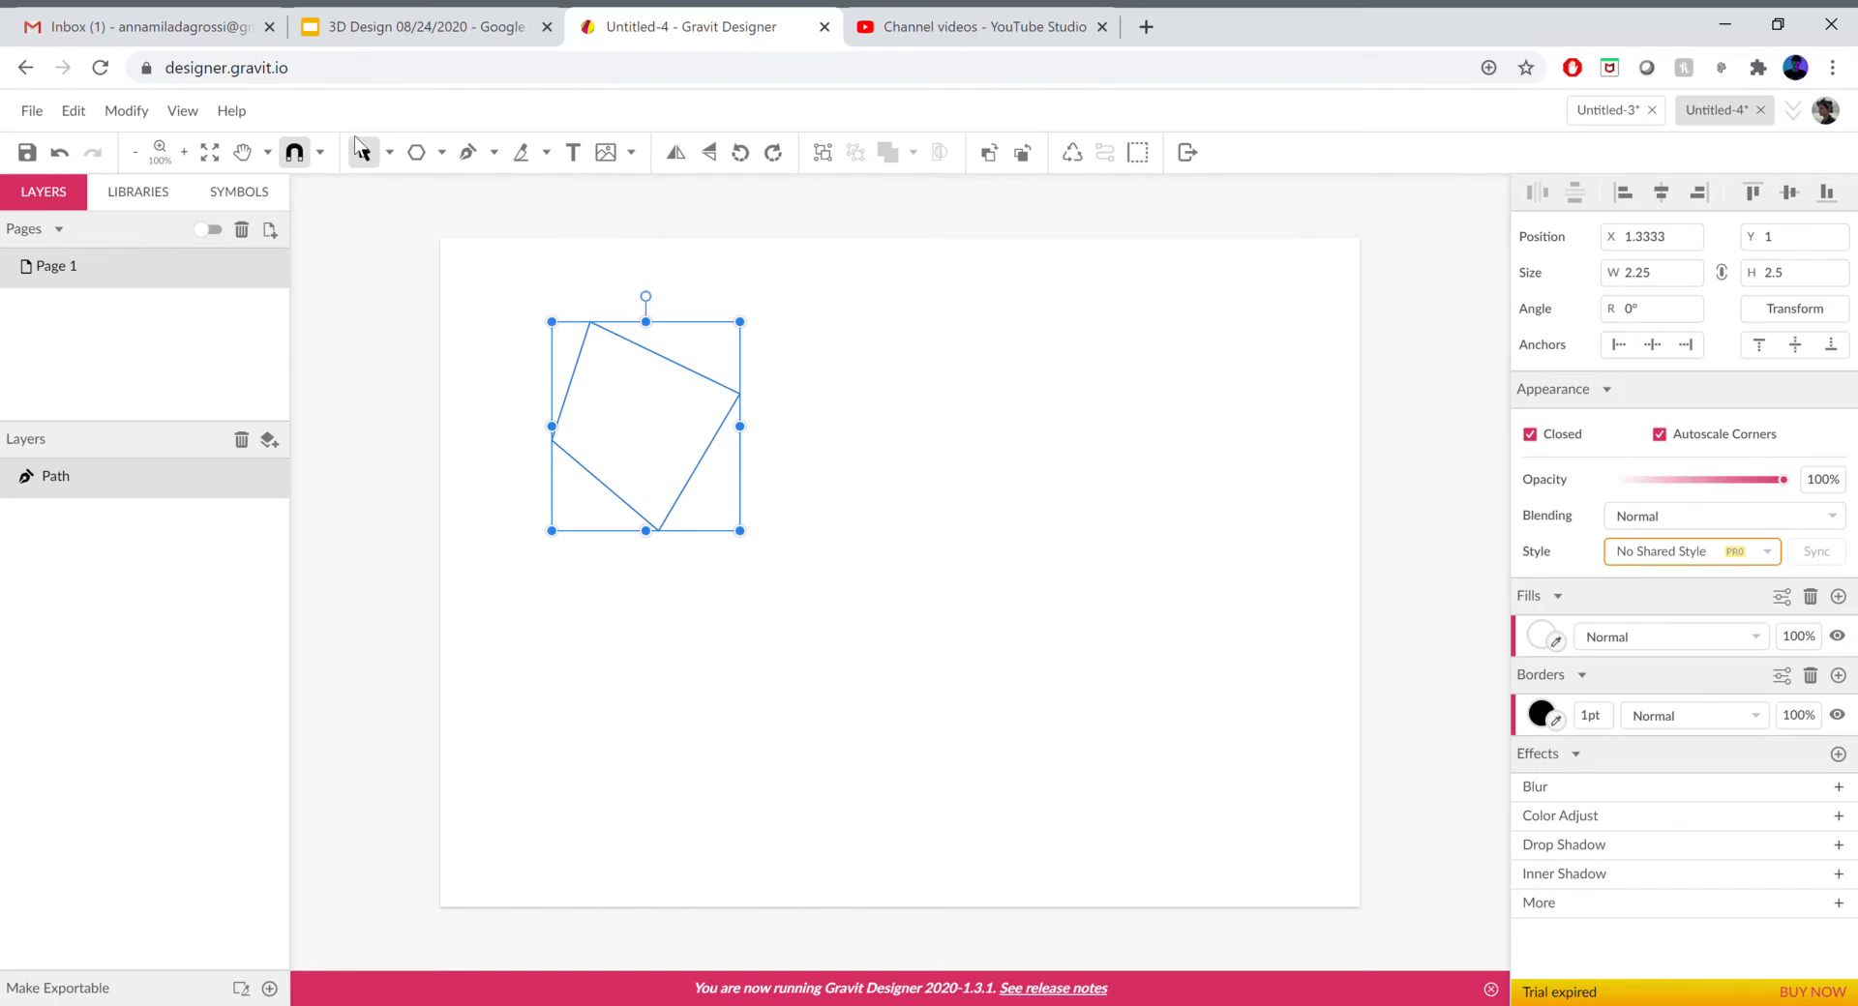
pyautogui.click(389, 153)
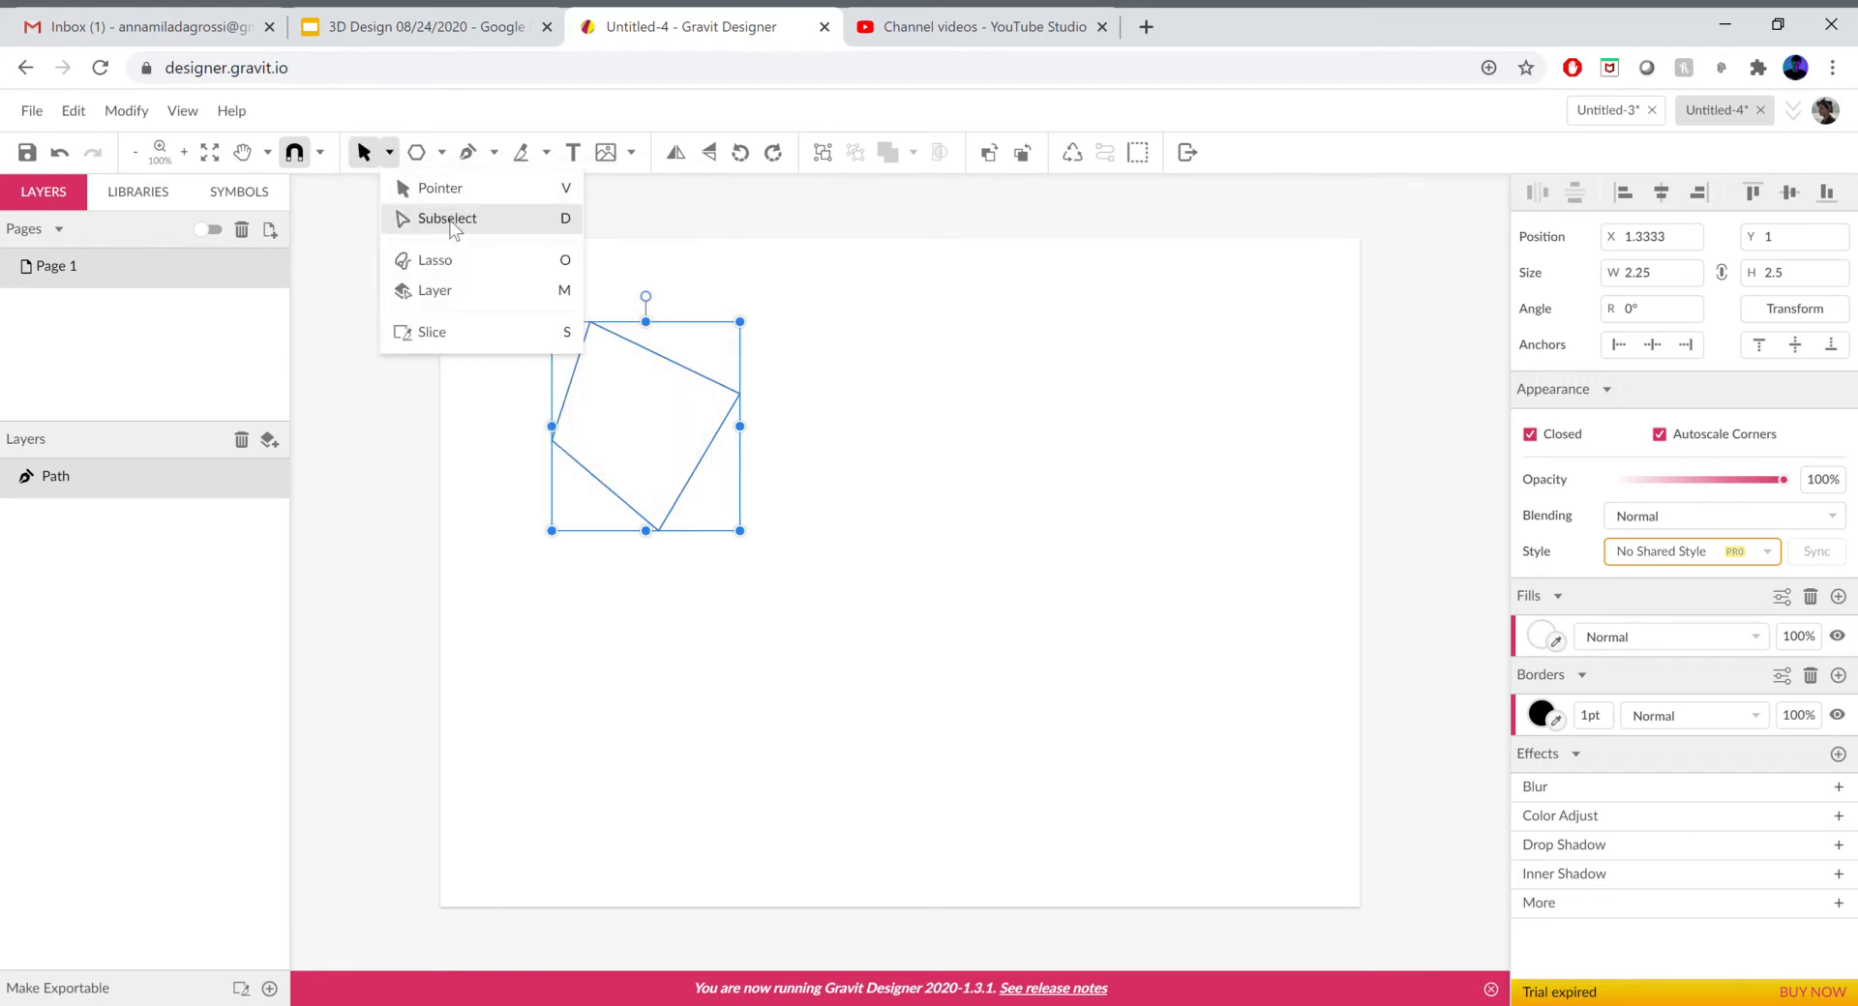
pyautogui.click(450, 193)
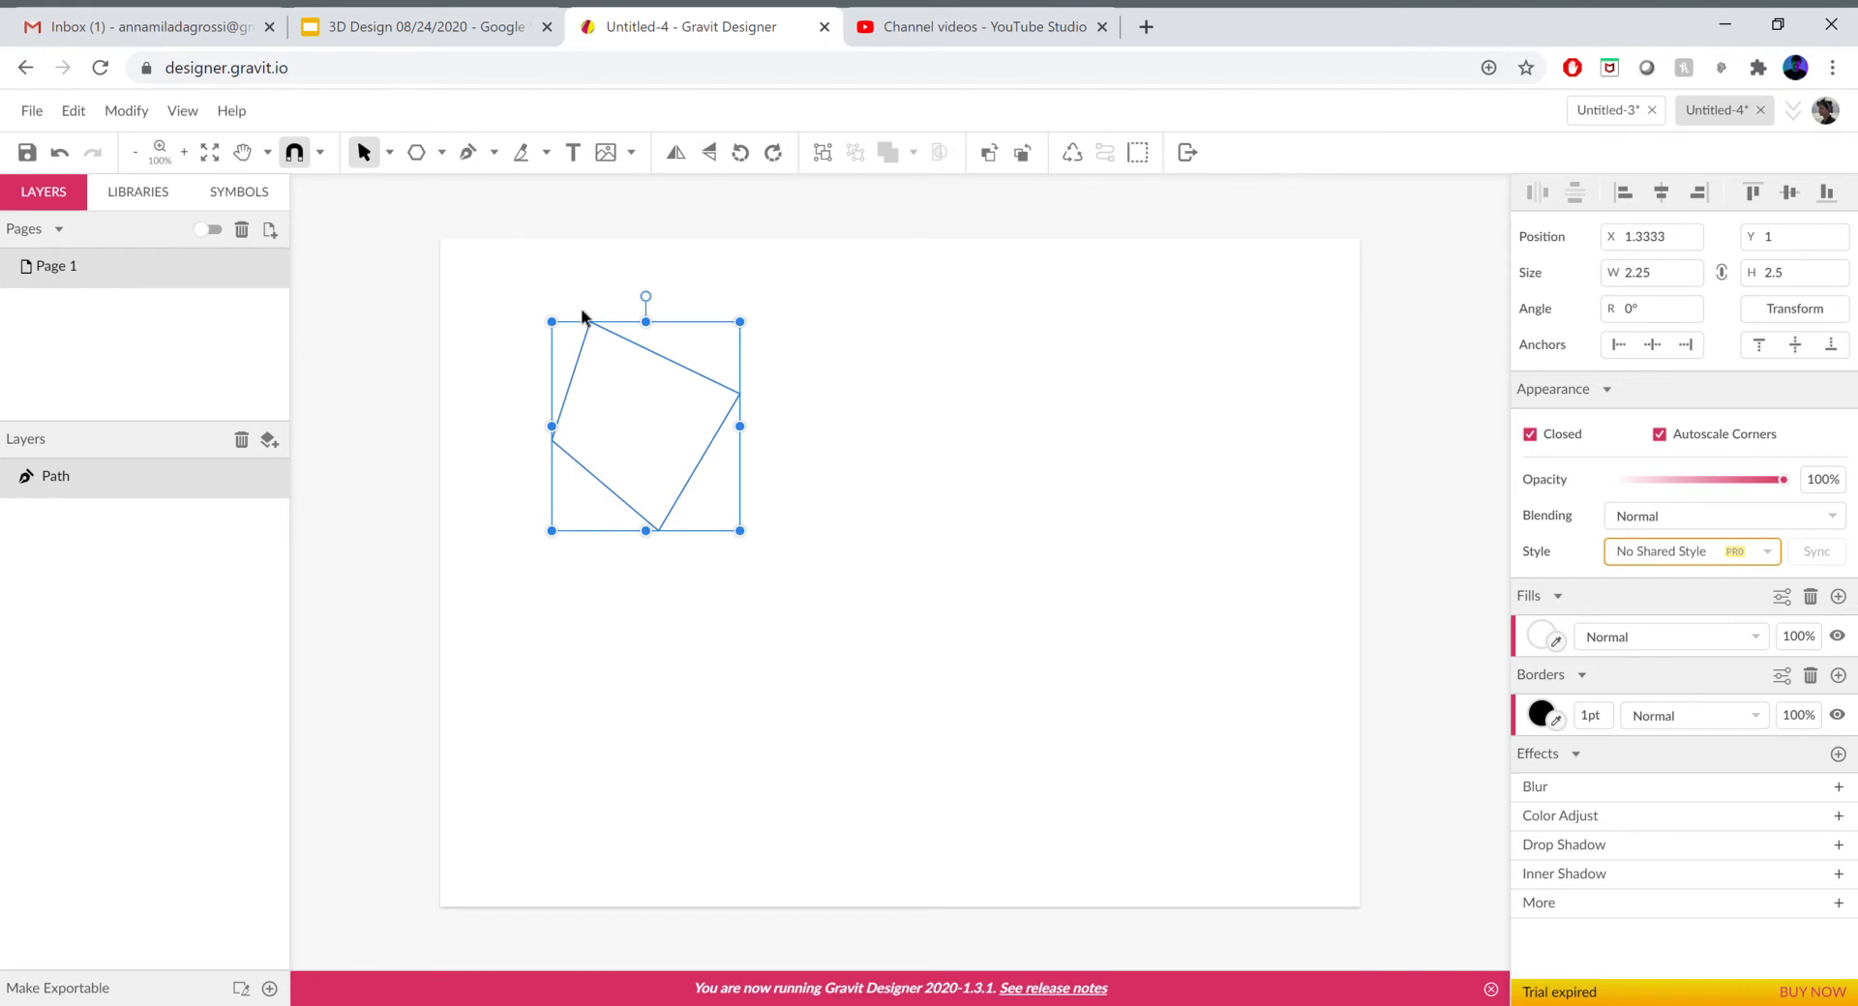
pyautogui.moveTo(522, 293); pyautogui.dragTo(839, 645)
pyautogui.moveTo(740, 427); pyautogui.dragTo(948, 452)
pyautogui.moveTo(750, 532); pyautogui.dragTo(730, 673)
pyautogui.moveTo(551, 505); pyautogui.dragTo(506, 504)
pyautogui.hotkey('ctrl', 'z')
pyautogui.hotkey('ctrl', 'z')
pyautogui.hotkey('ctrl', 'z')
pyautogui.click(894, 507)
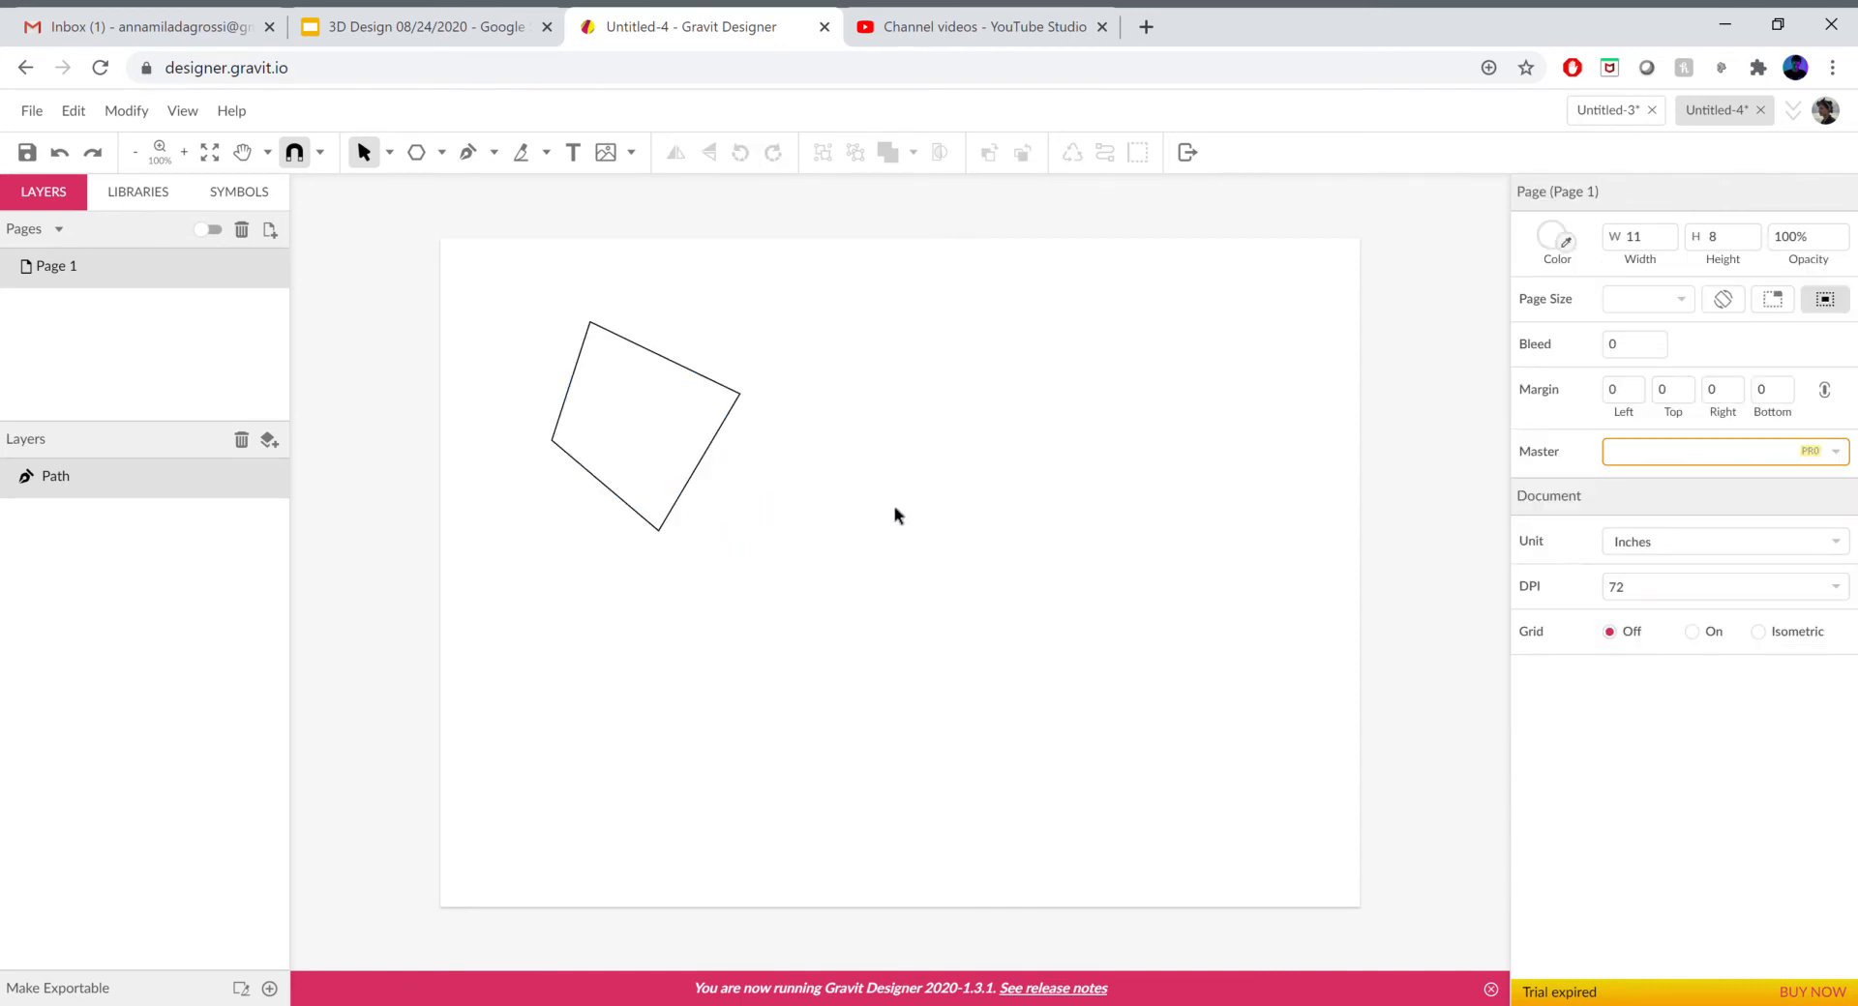
# Scale the quadrilateral down proportionally to about 1.71 in wide and 1.90 in high.
pyautogui.click(701, 456)
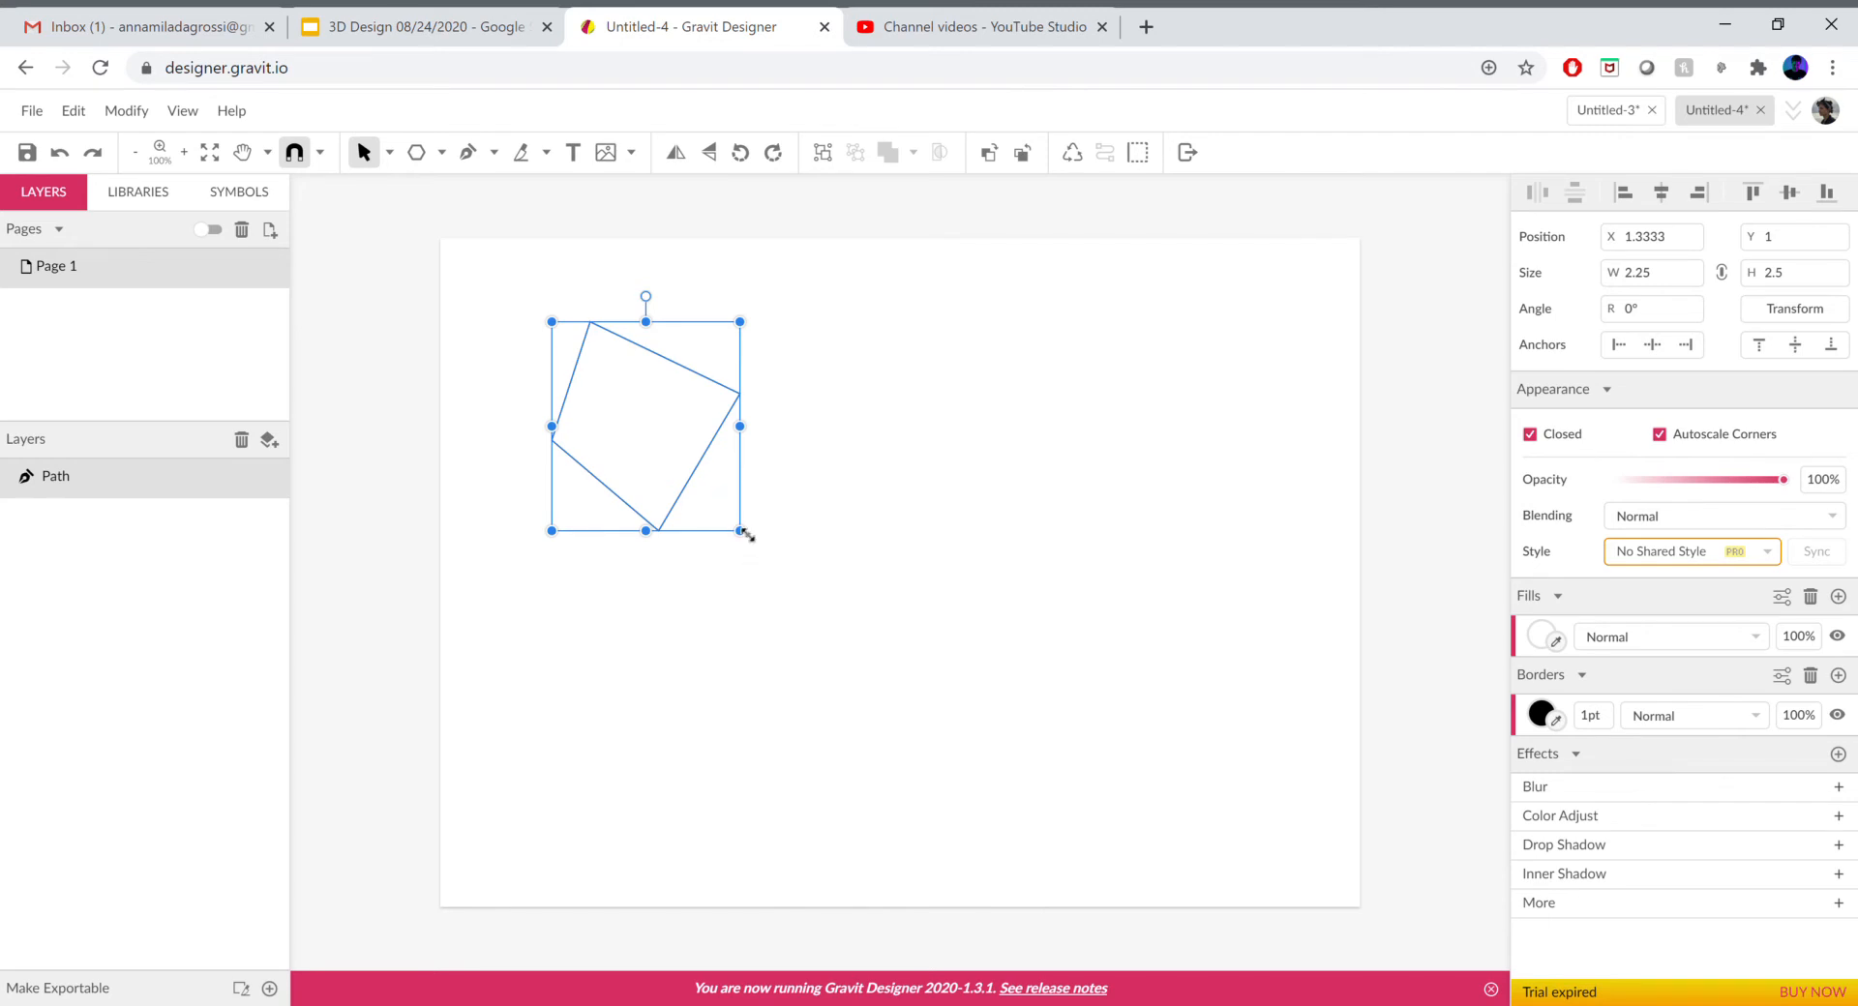
pyautogui.moveTo(759, 547); pyautogui.dragTo(644, 481)
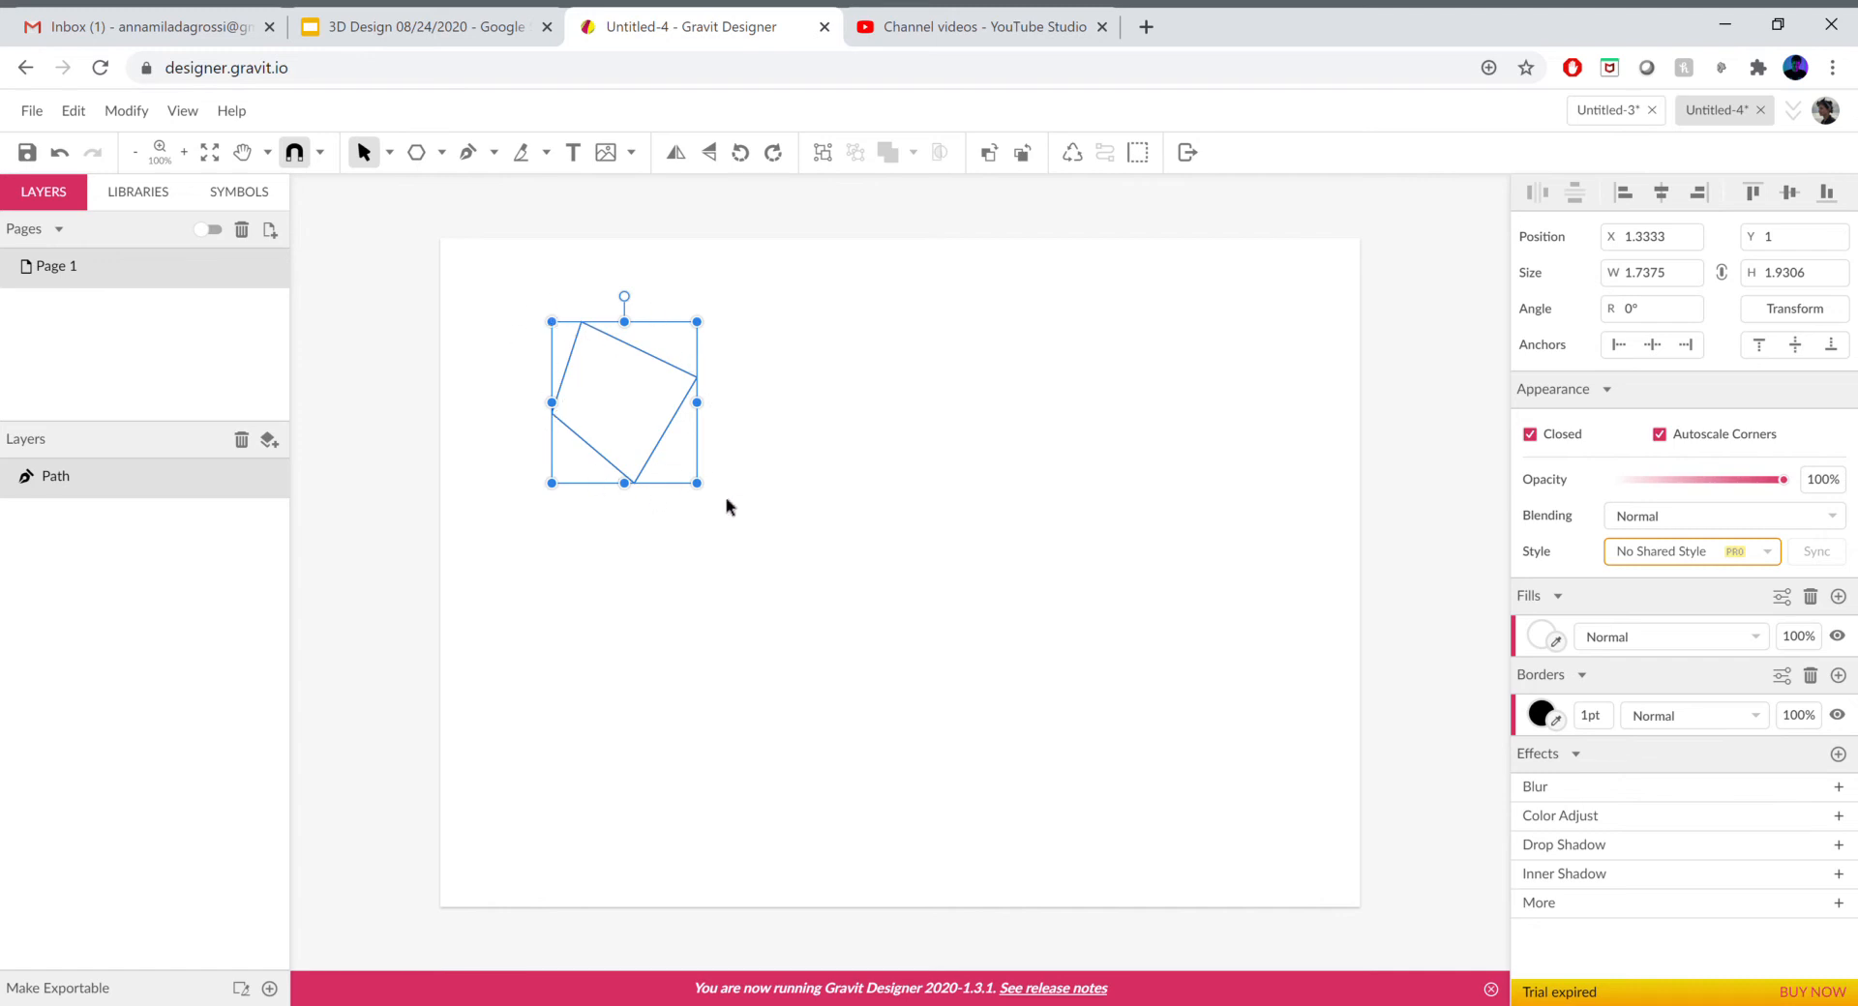
pyautogui.moveTo(700, 487); pyautogui.dragTo(625, 491)
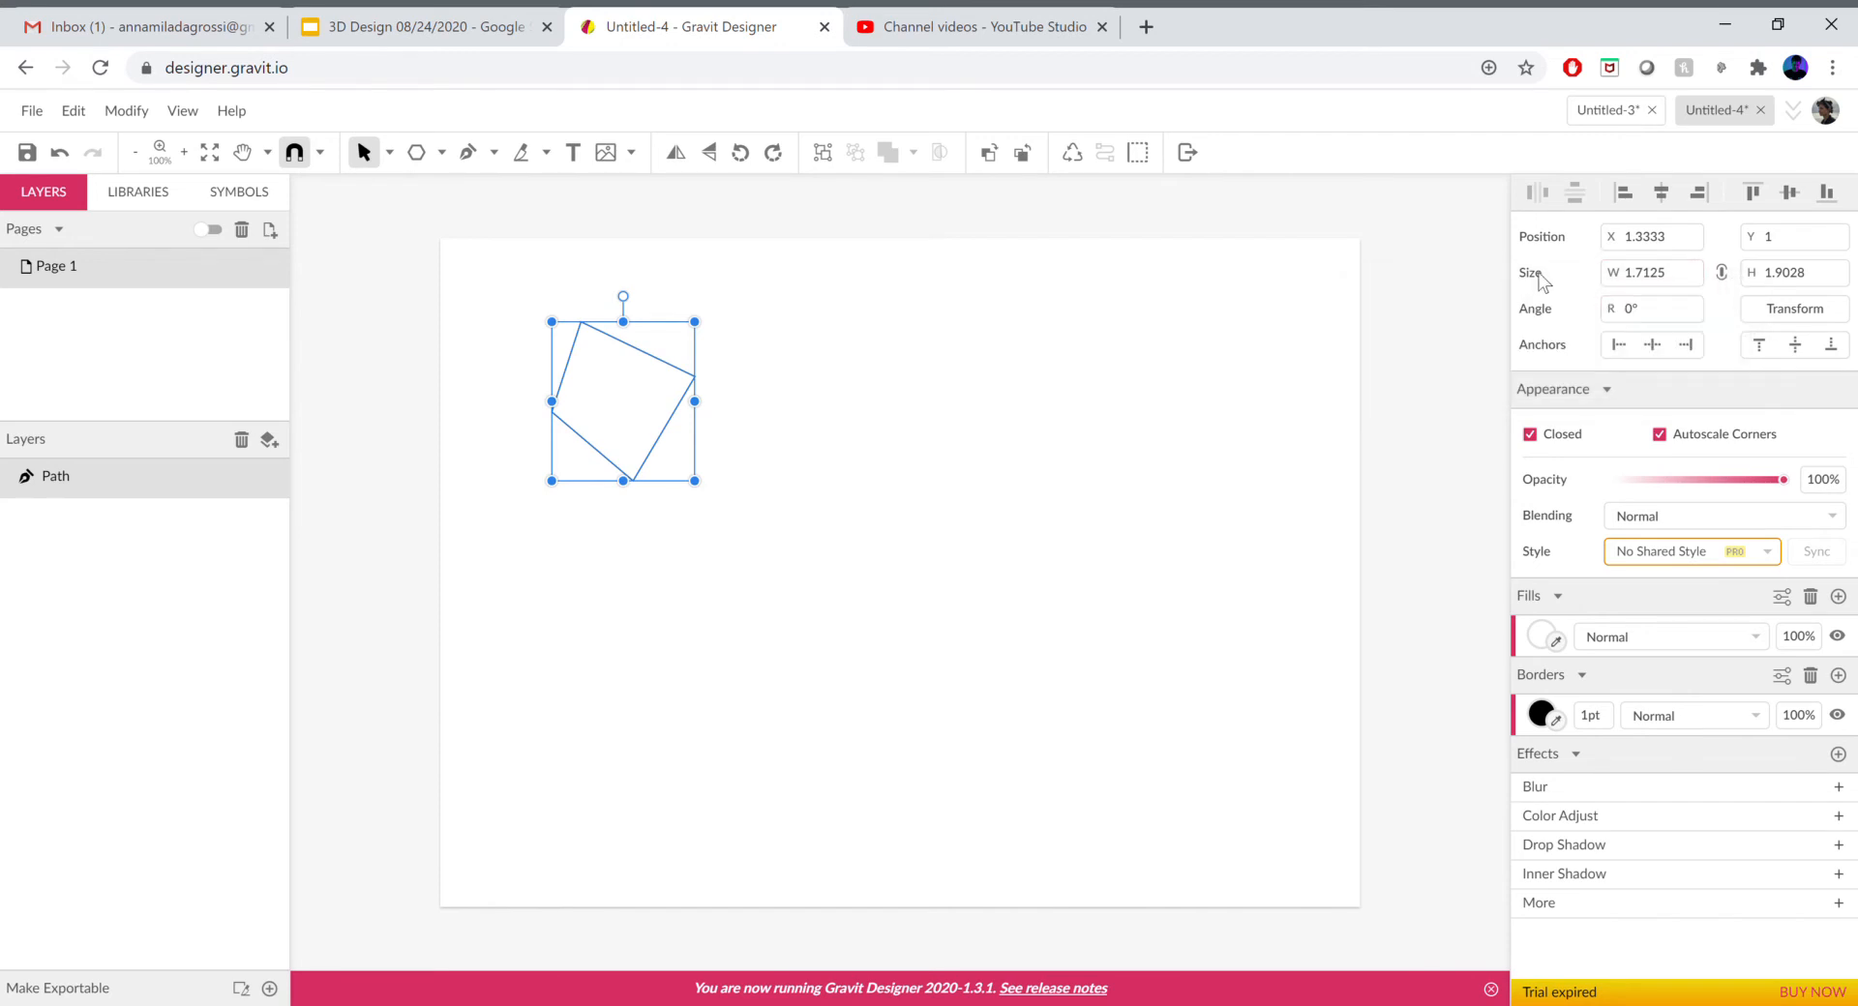
# Set the quadrilateral's width to 4 in with the width-to-height ratio kept.
pyautogui.doubleClick(1664, 279)
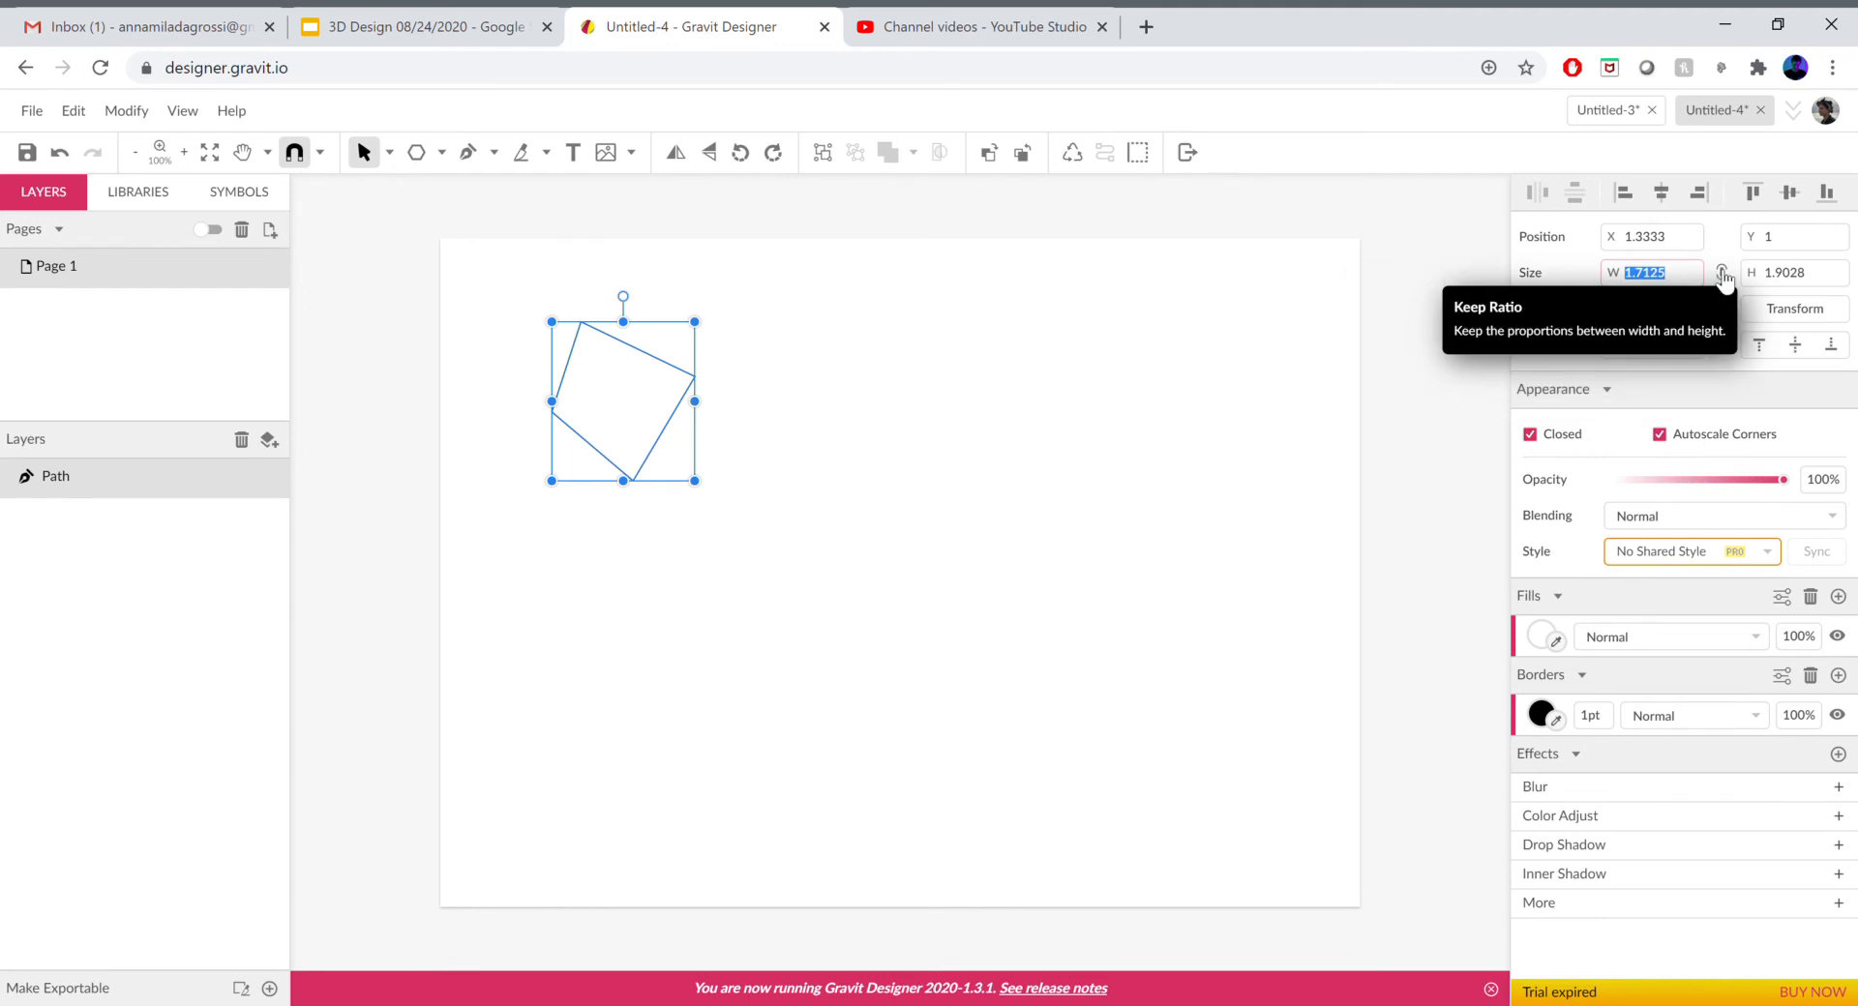
pyautogui.write('4')
pyautogui.press('Tab')
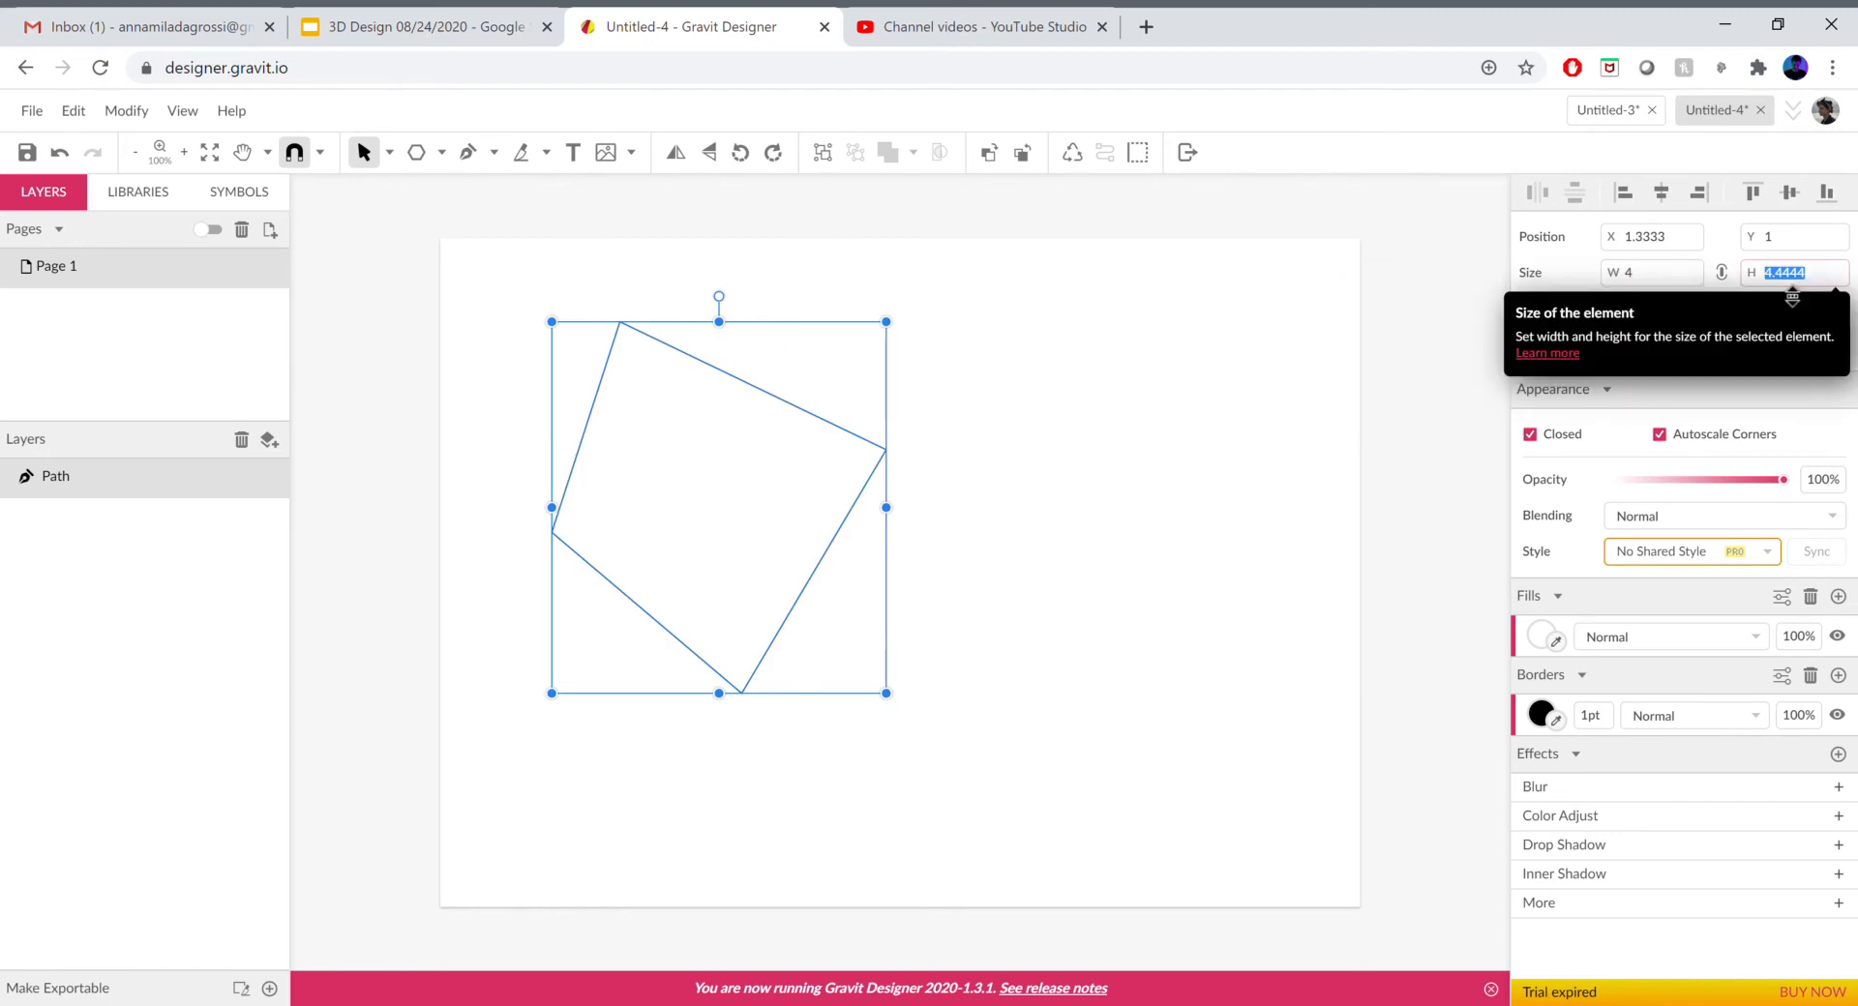
pyautogui.click(1663, 279)
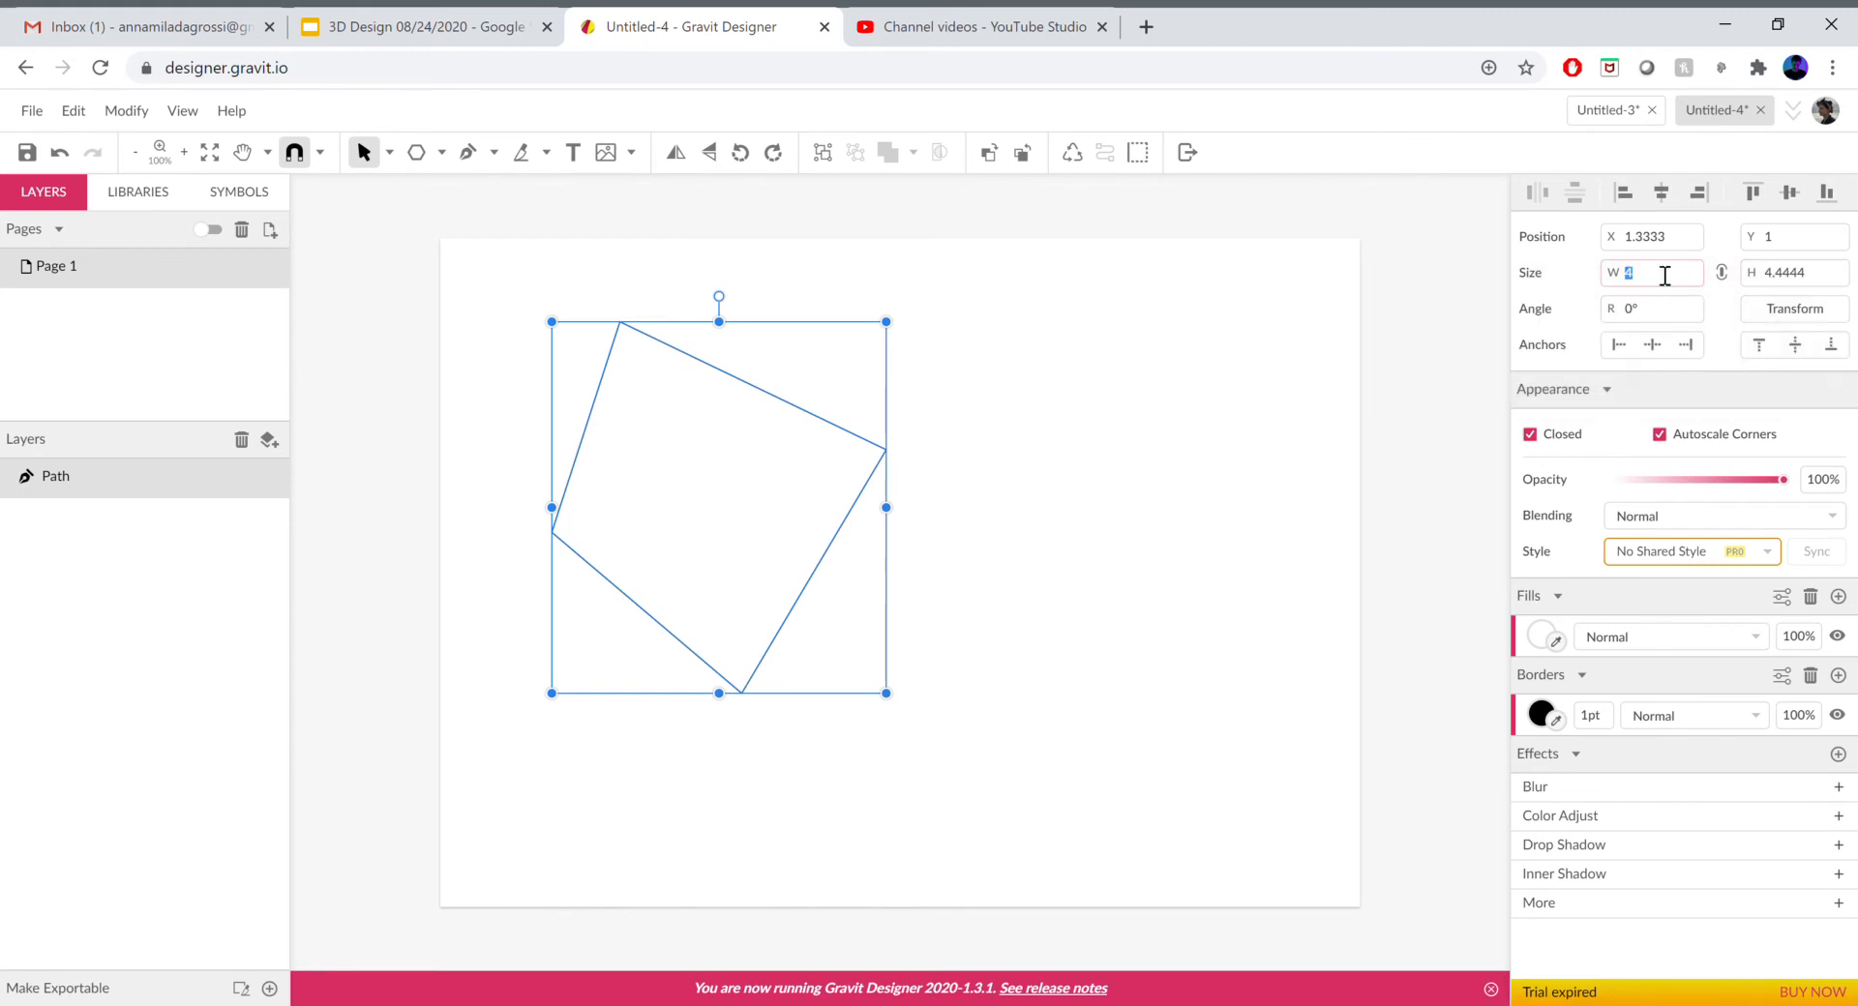
# Unlock the width-to-height ratio, try a height of 2 in, and undo that height change.
pyautogui.click(1721, 272)
pyautogui.scroll(-2, 1783, 280)
pyautogui.click(1817, 280)
pyautogui.write('2')
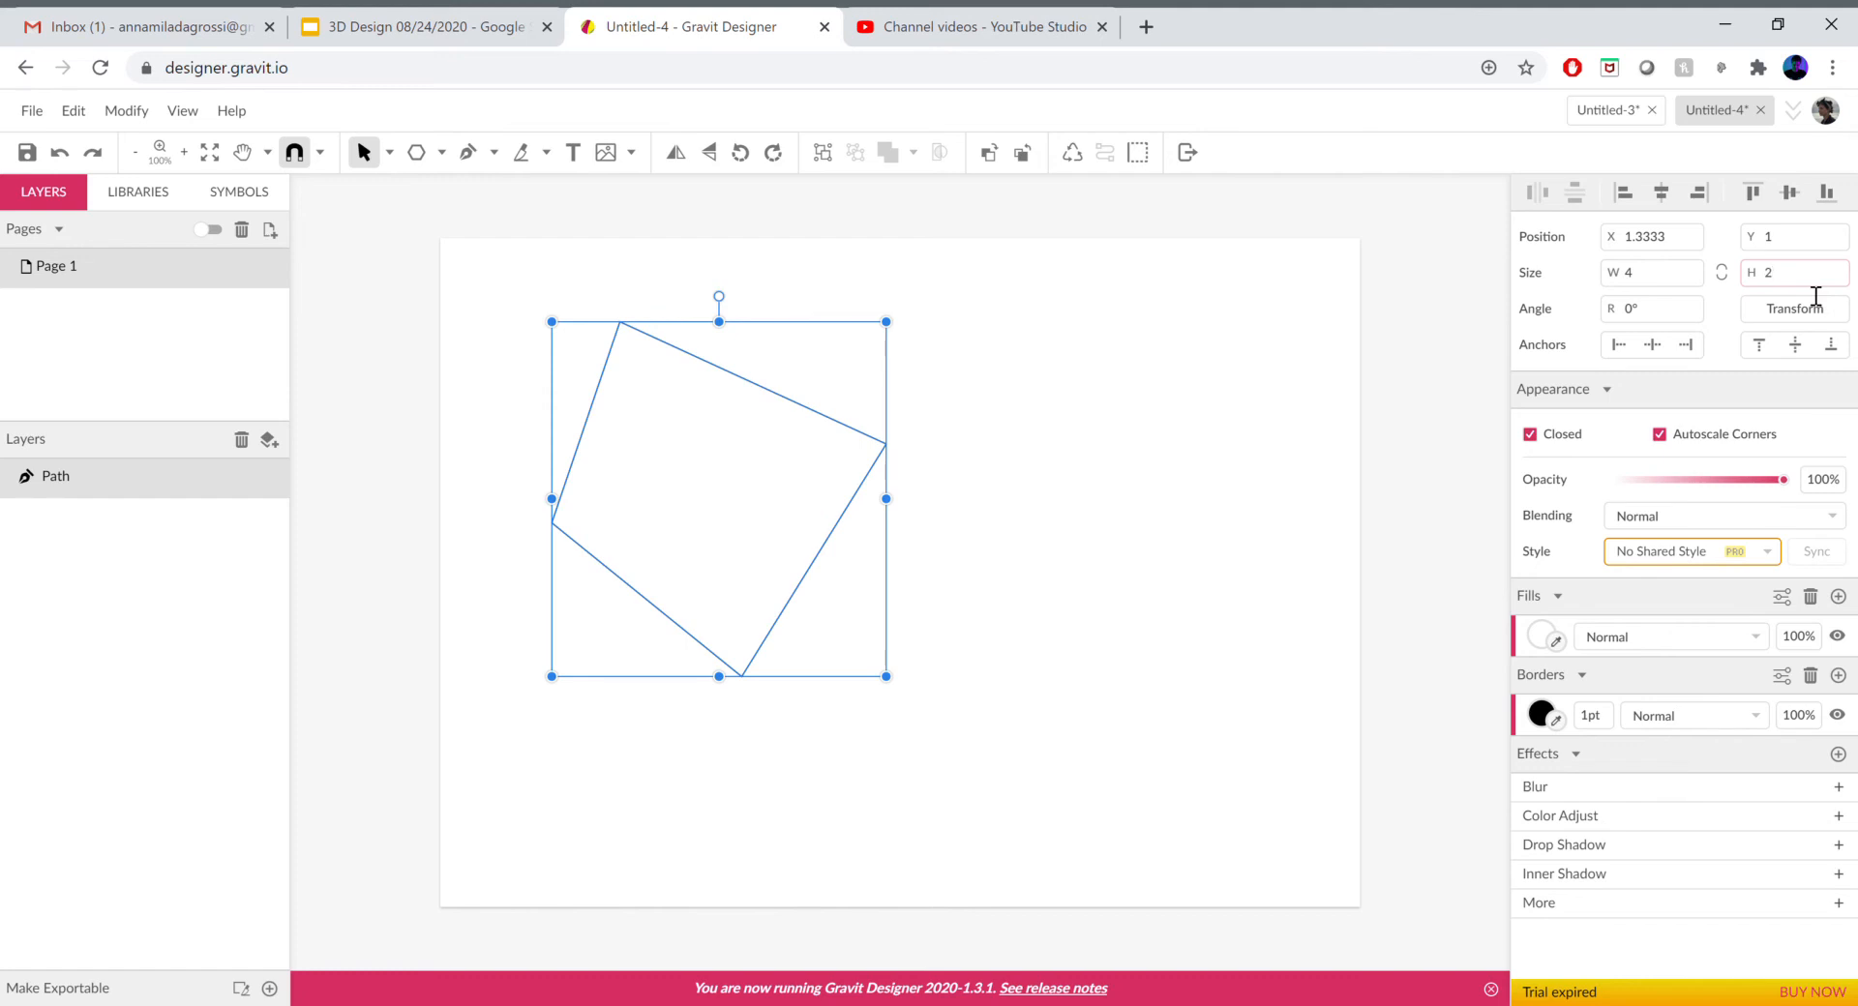
pyautogui.press('Return')
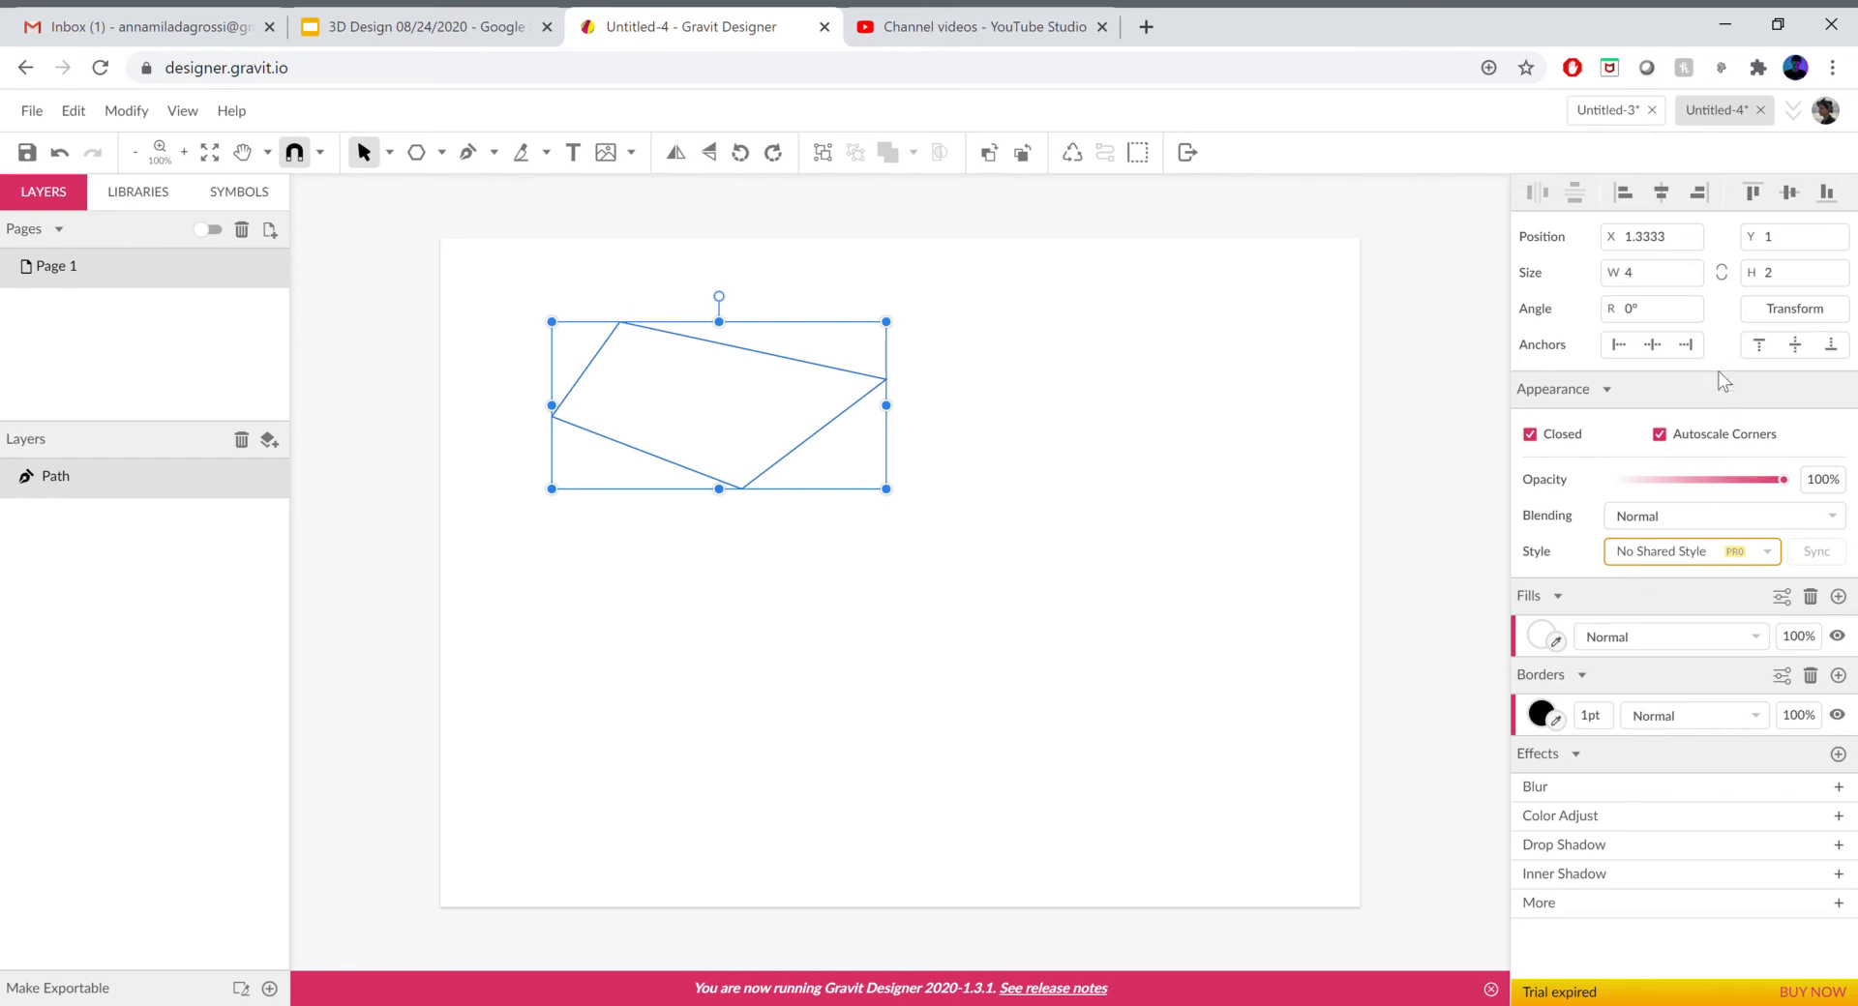
pyautogui.hotkey('ctrl', 'z')
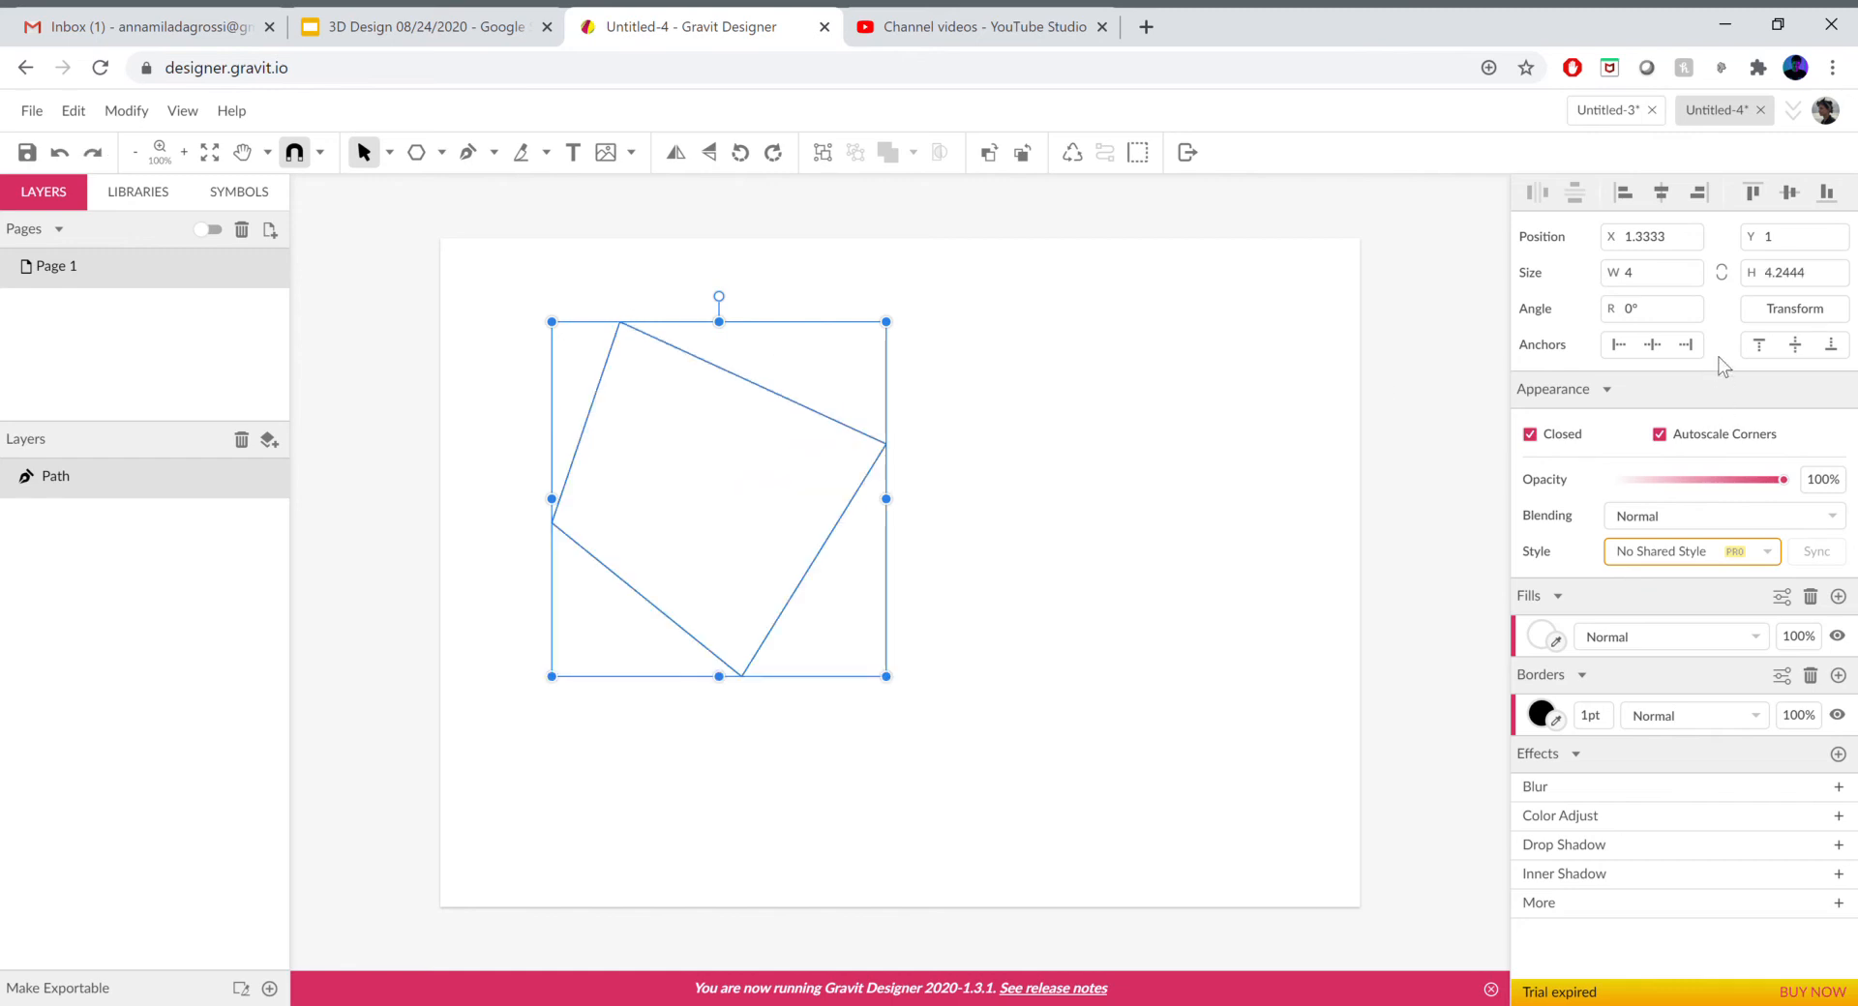
# Lock the width-to-height ratio again and scale the quadrilateral up to about 4.42 in high.
pyautogui.click(1722, 272)
pyautogui.moveTo(884, 676)
pyautogui.mouseDown()
pyautogui.moveTo(672, 483)
pyautogui.moveTo(920, 796)
pyautogui.moveTo(589, 469)
pyautogui.moveTo(874, 714)
pyautogui.moveTo(642, 461)
pyautogui.moveTo(900, 681)
pyautogui.mouseUp()
pyautogui.click(1094, 449)
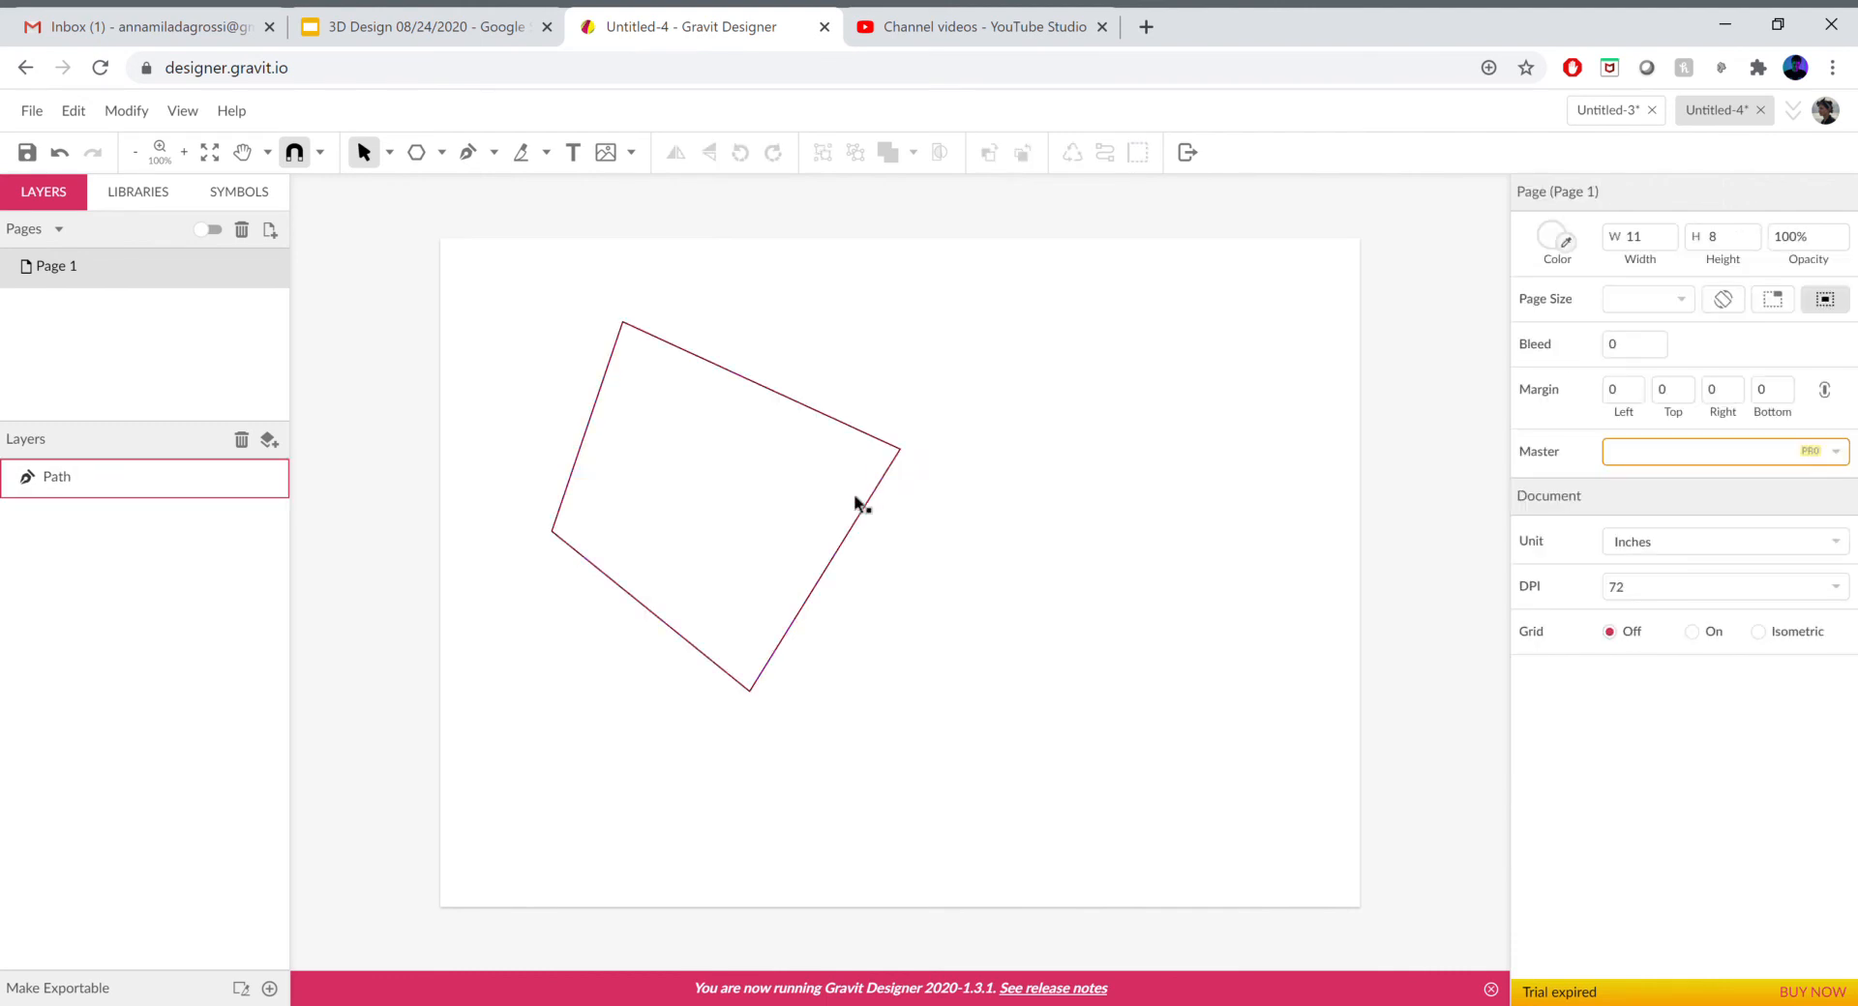
# Stretch the quadrilateral to about 5.58 in wide and 4.64 in high with its size ratio unlocked.
pyautogui.click(901, 505)
pyautogui.moveTo(902, 503); pyautogui.dragTo(1019, 532)
pyautogui.click(1731, 277)
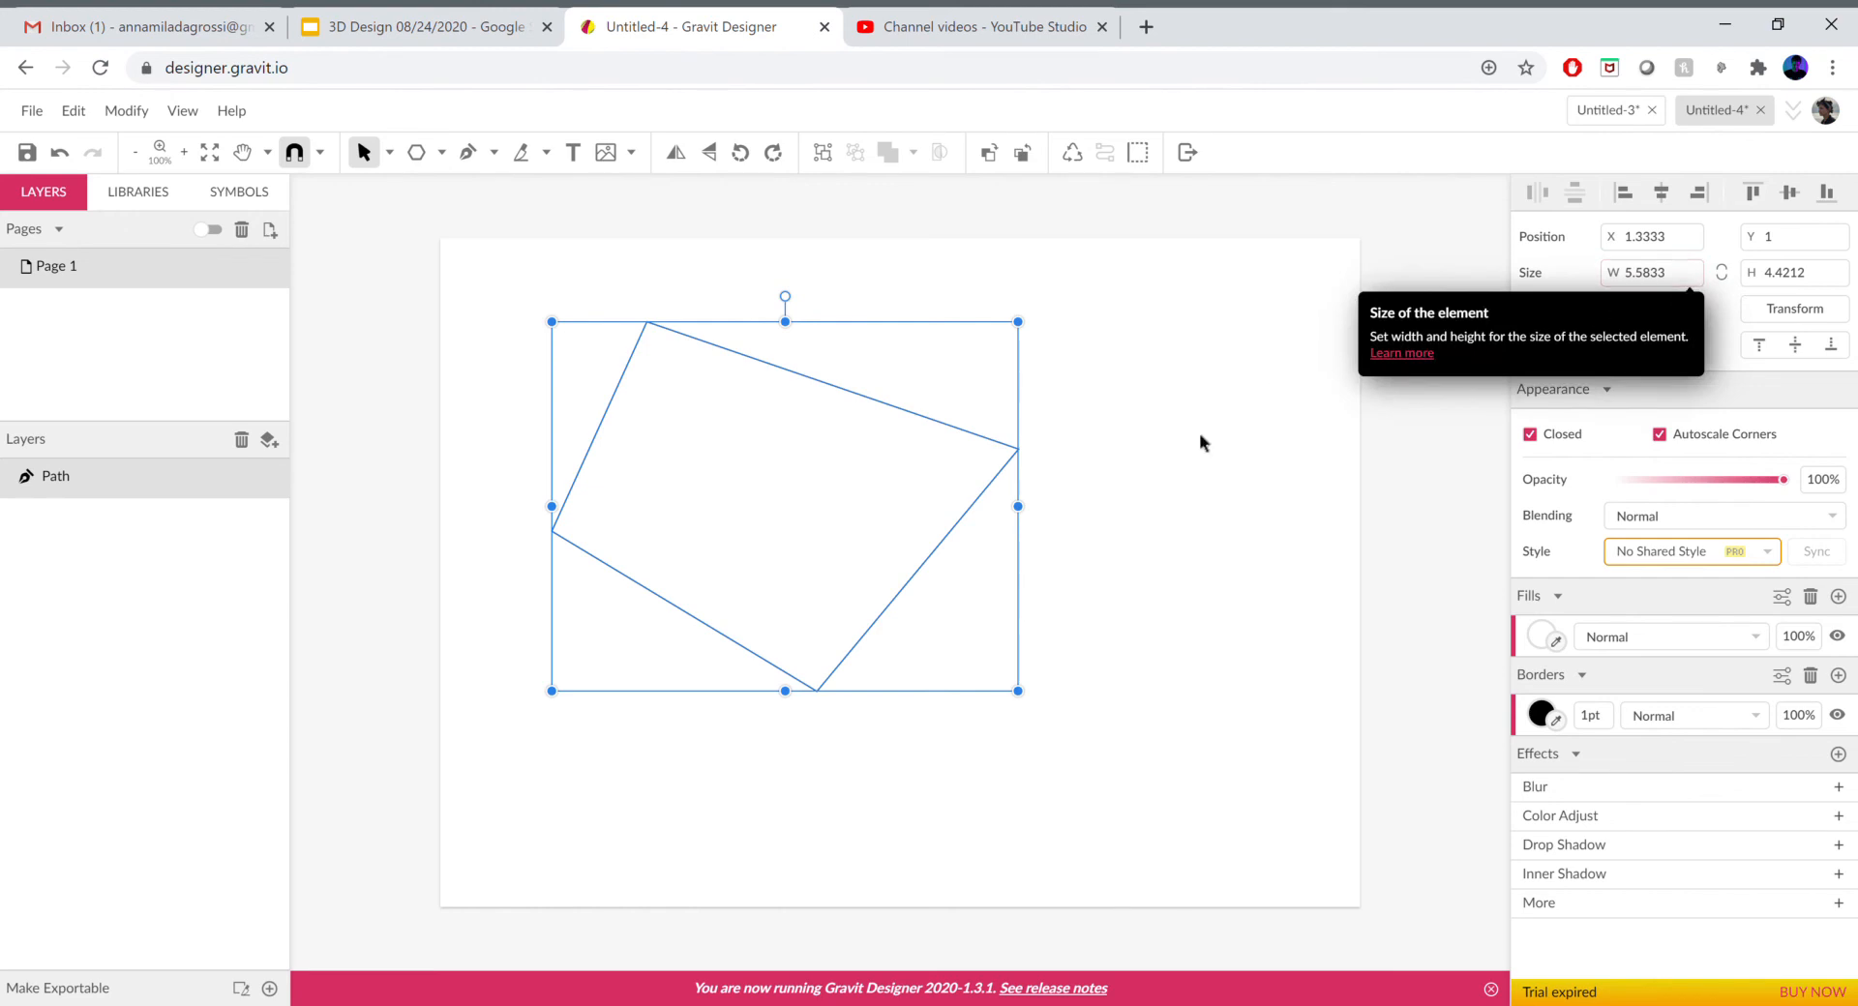
pyautogui.moveTo(787, 702)
pyautogui.mouseDown()
pyautogui.moveTo(791, 455)
pyautogui.moveTo(765, 692)
pyautogui.moveTo(782, 720)
pyautogui.mouseUp()
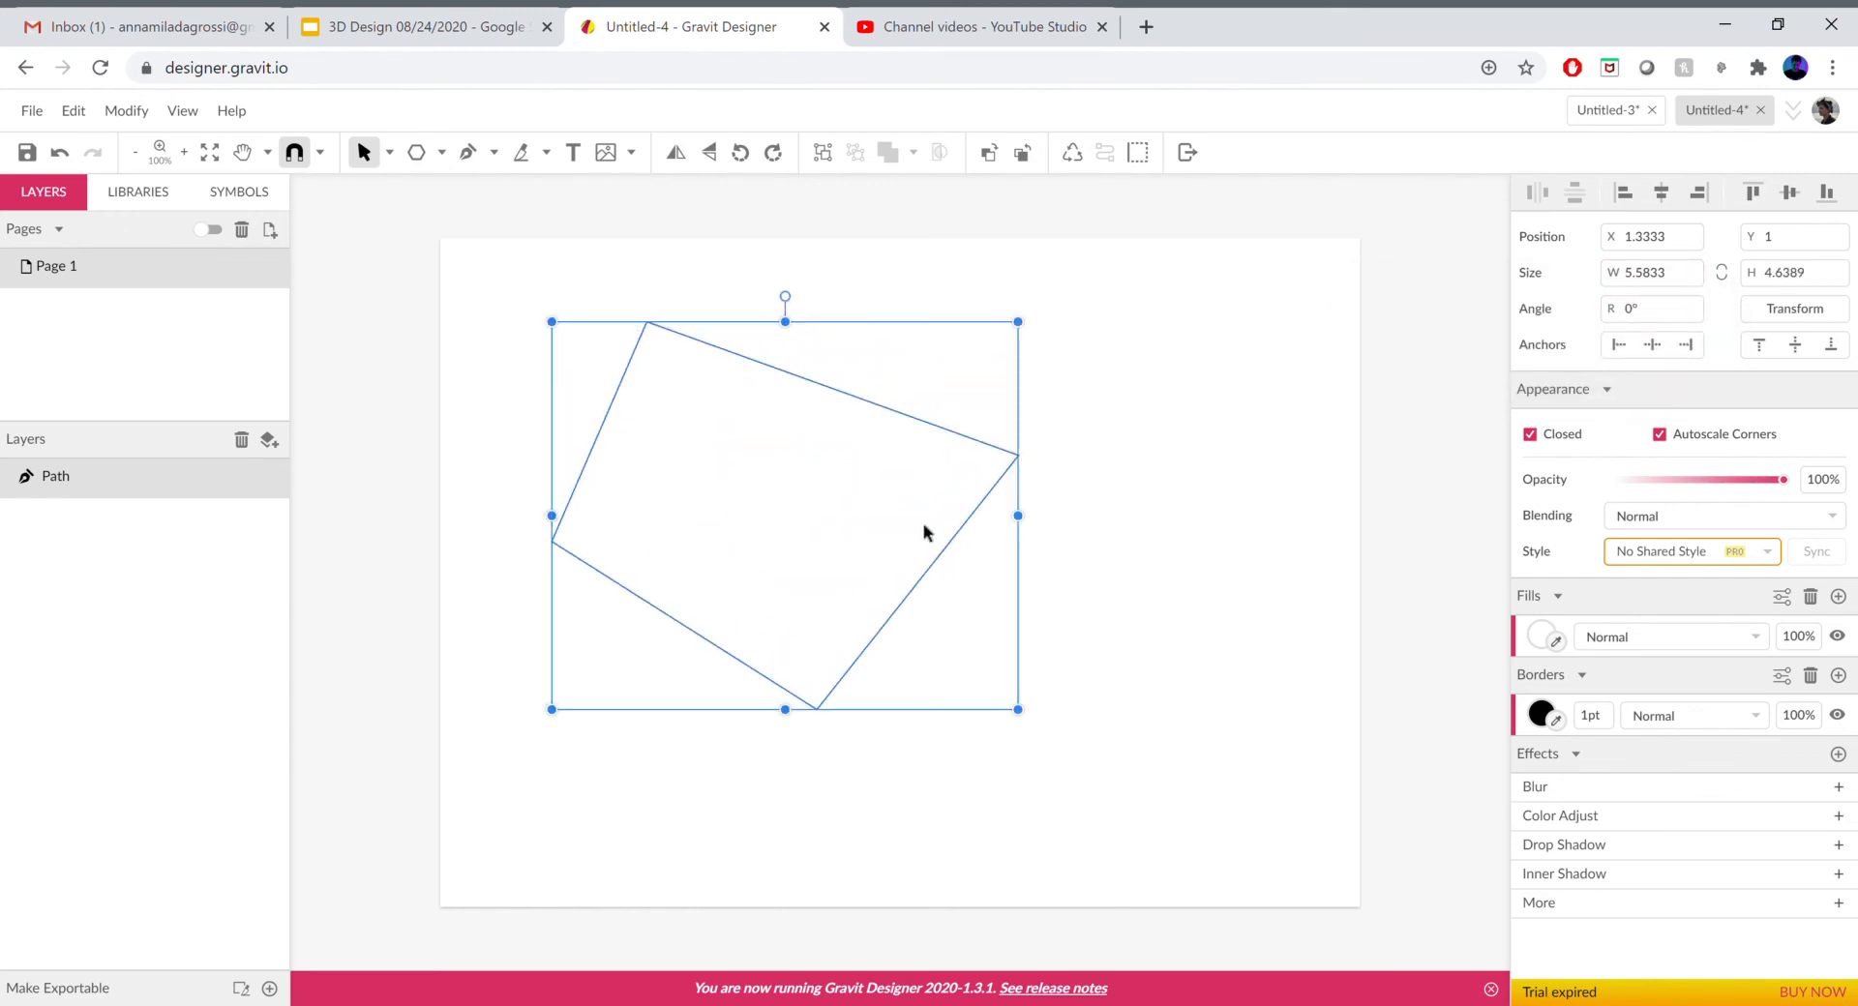
# Narrow the quadrilateral to about 3.19 in wide while keeping its left edge in place.
pyautogui.moveTo(1018, 517); pyautogui.dragTo(819, 518)
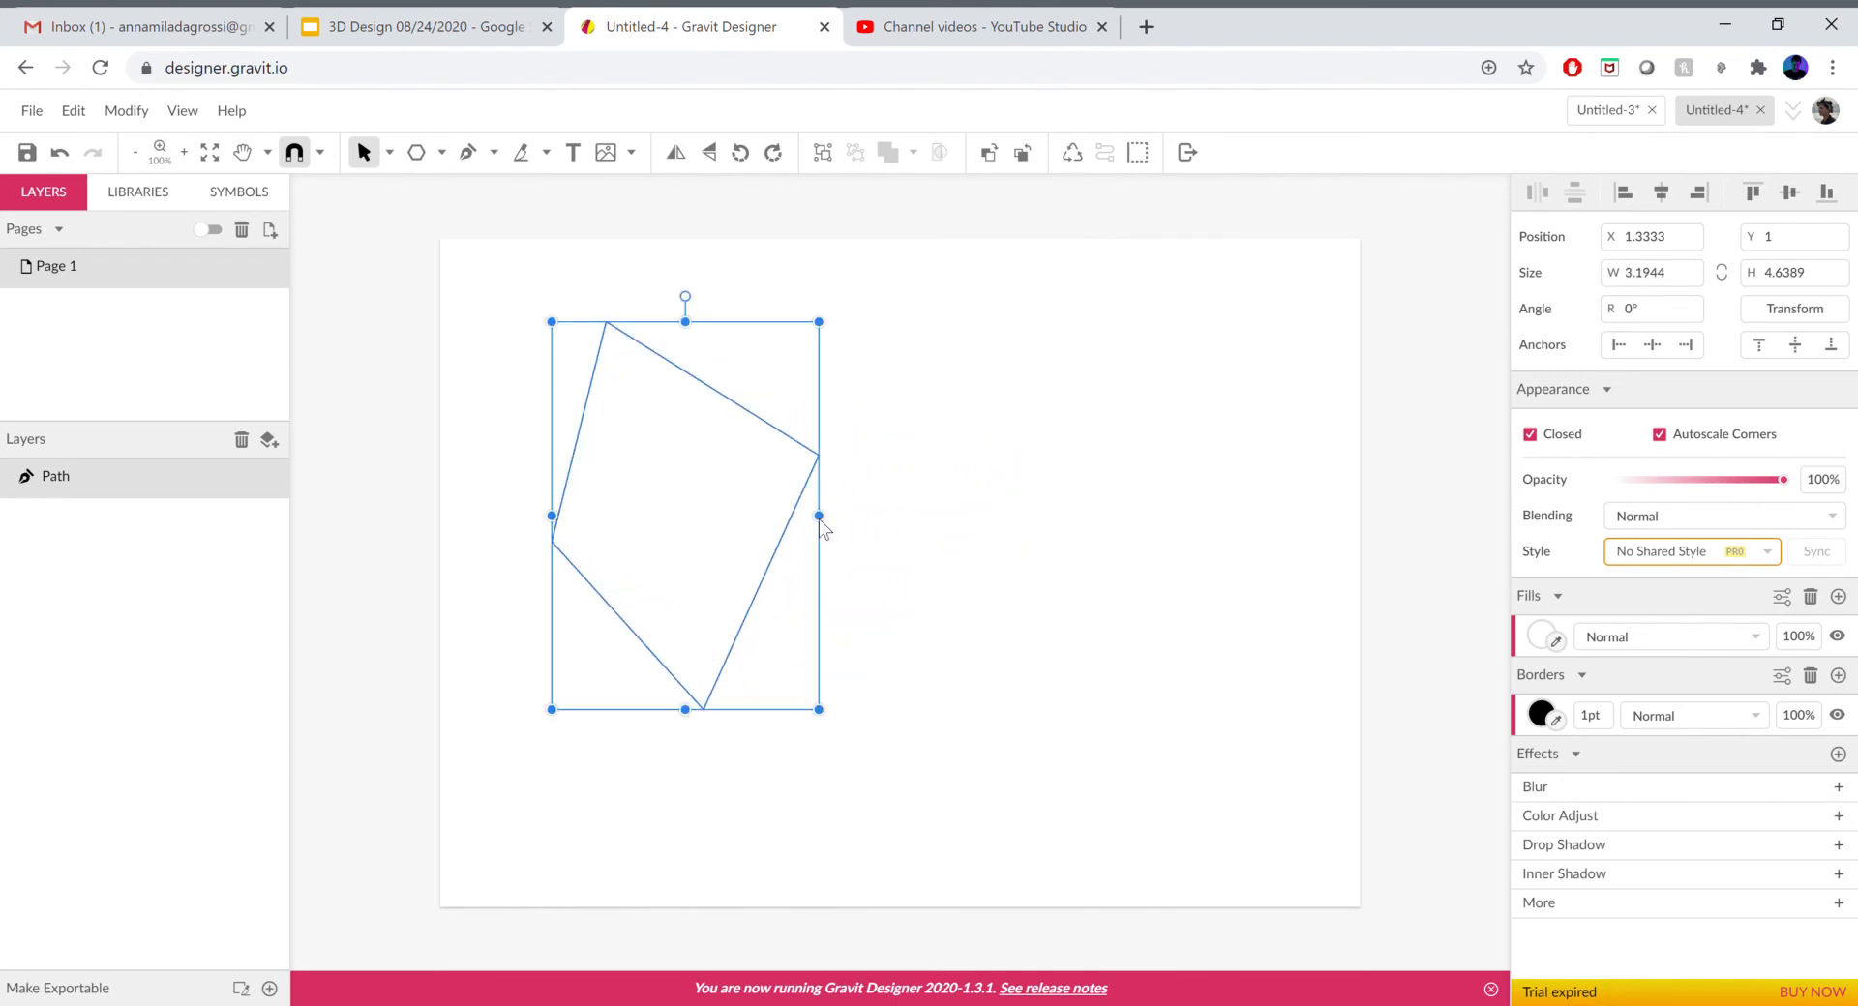
pyautogui.click(944, 513)
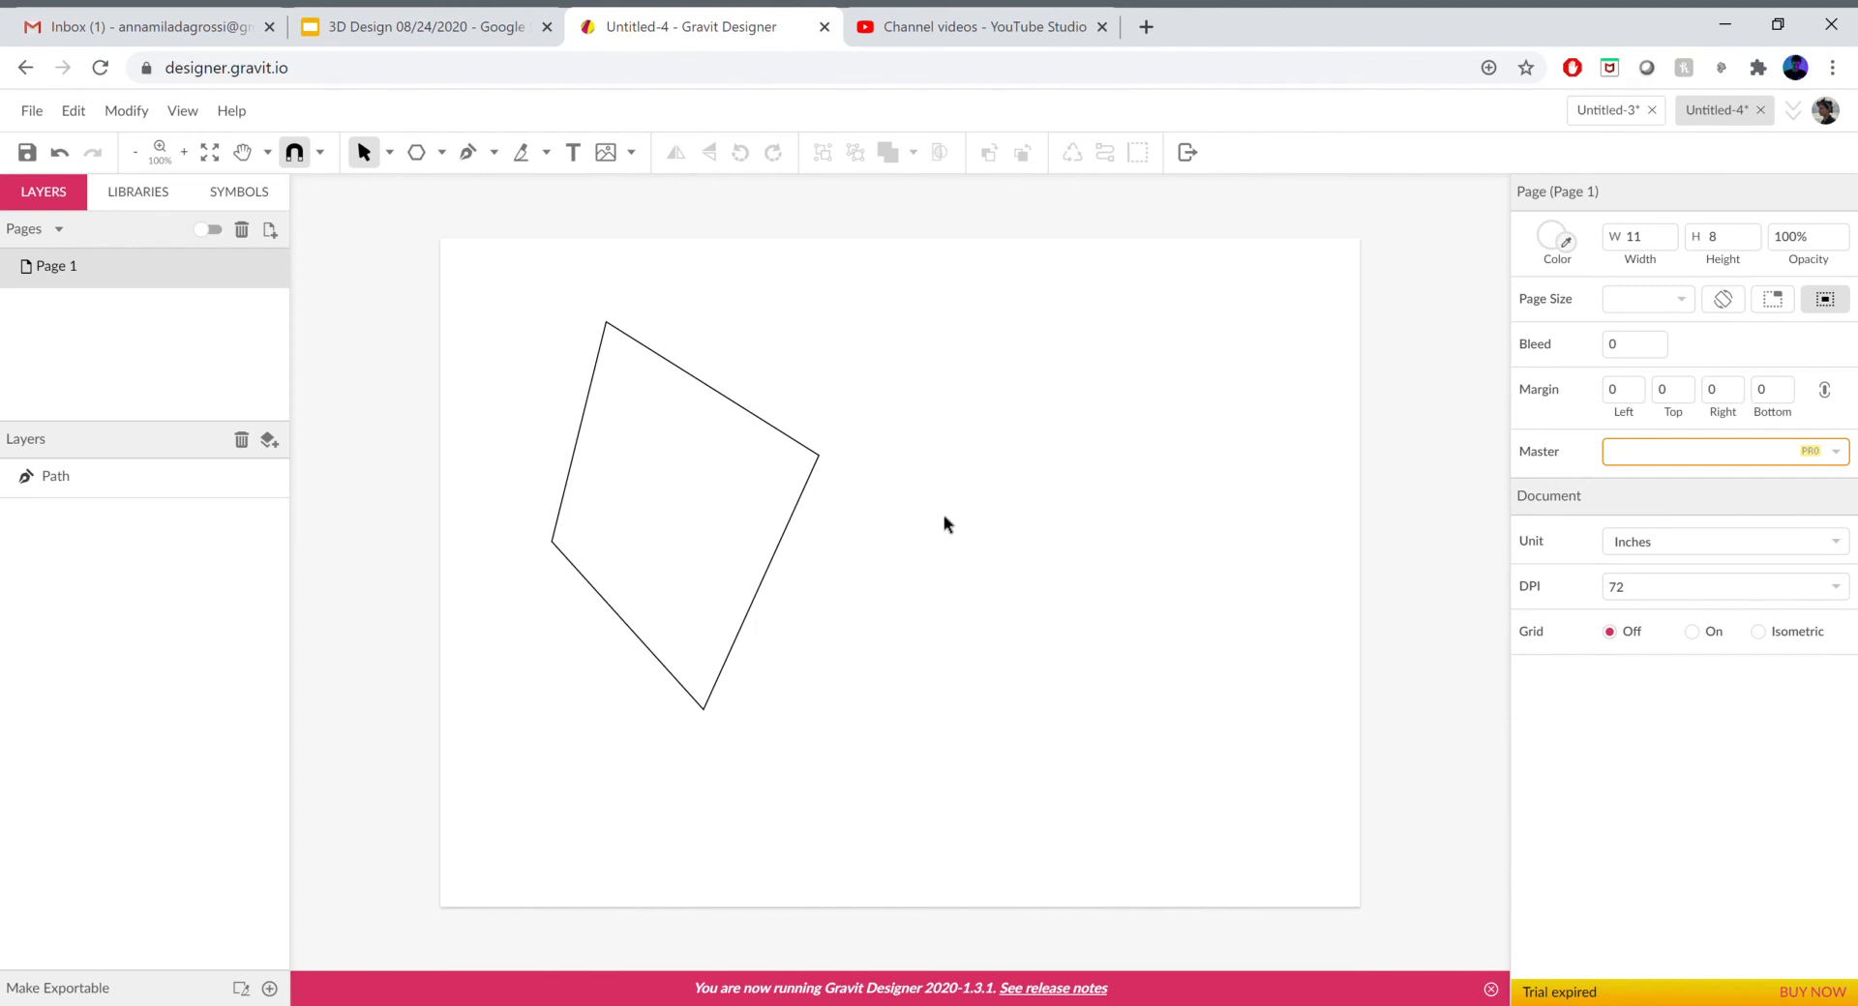
# Try rotating the quadrilateral freehand to about -57.8° and undo that rotation.
pyautogui.click(787, 529)
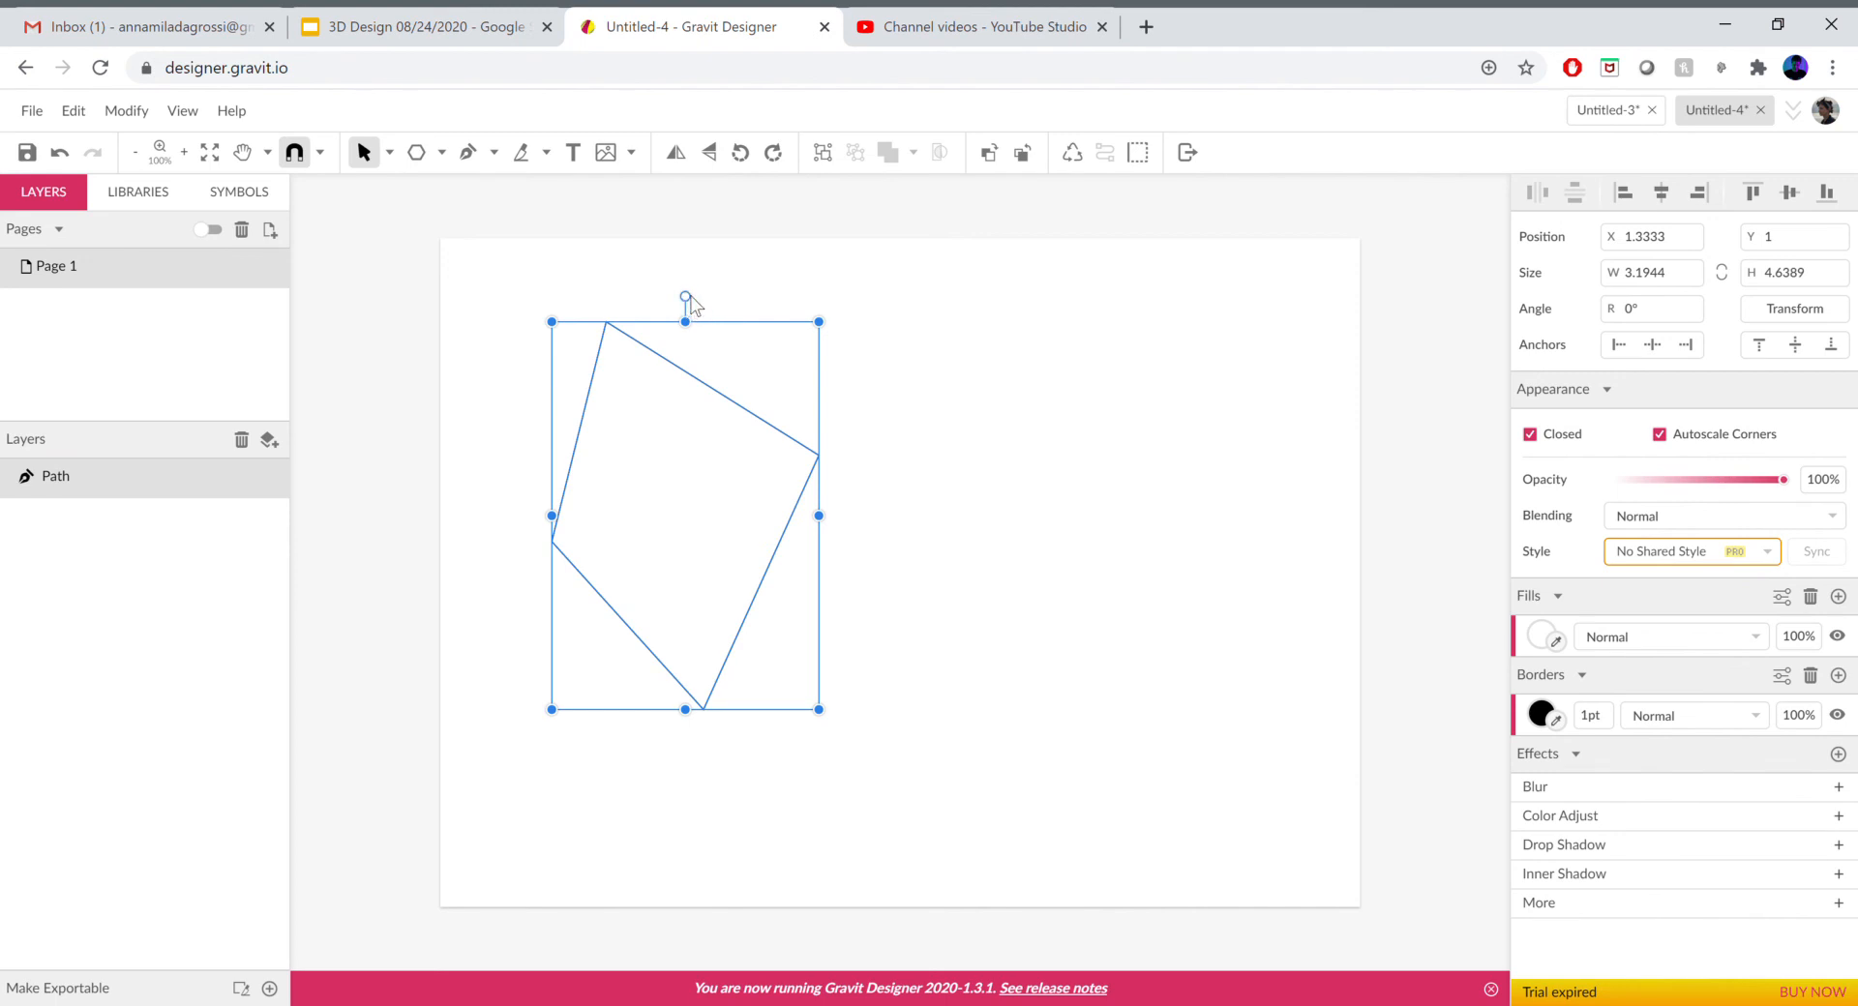
pyautogui.moveTo(688, 300); pyautogui.dragTo(825, 434)
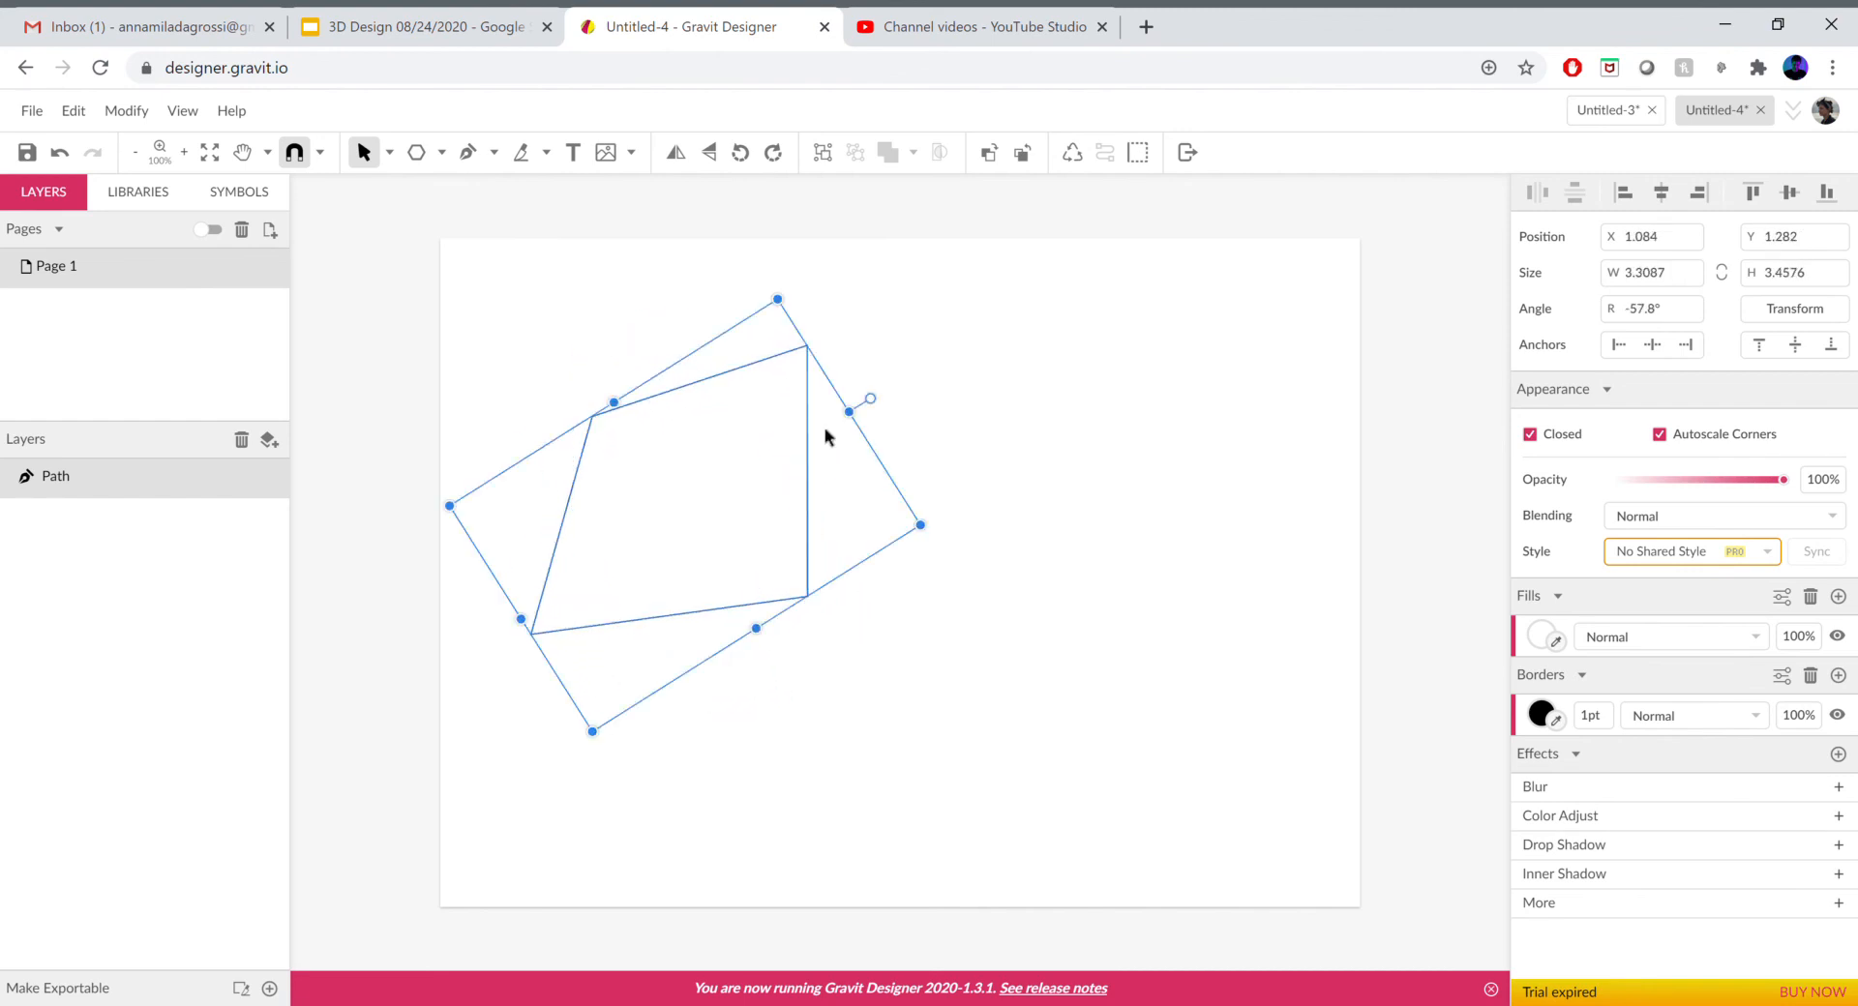
pyautogui.hotkey('ctrl', 'z')
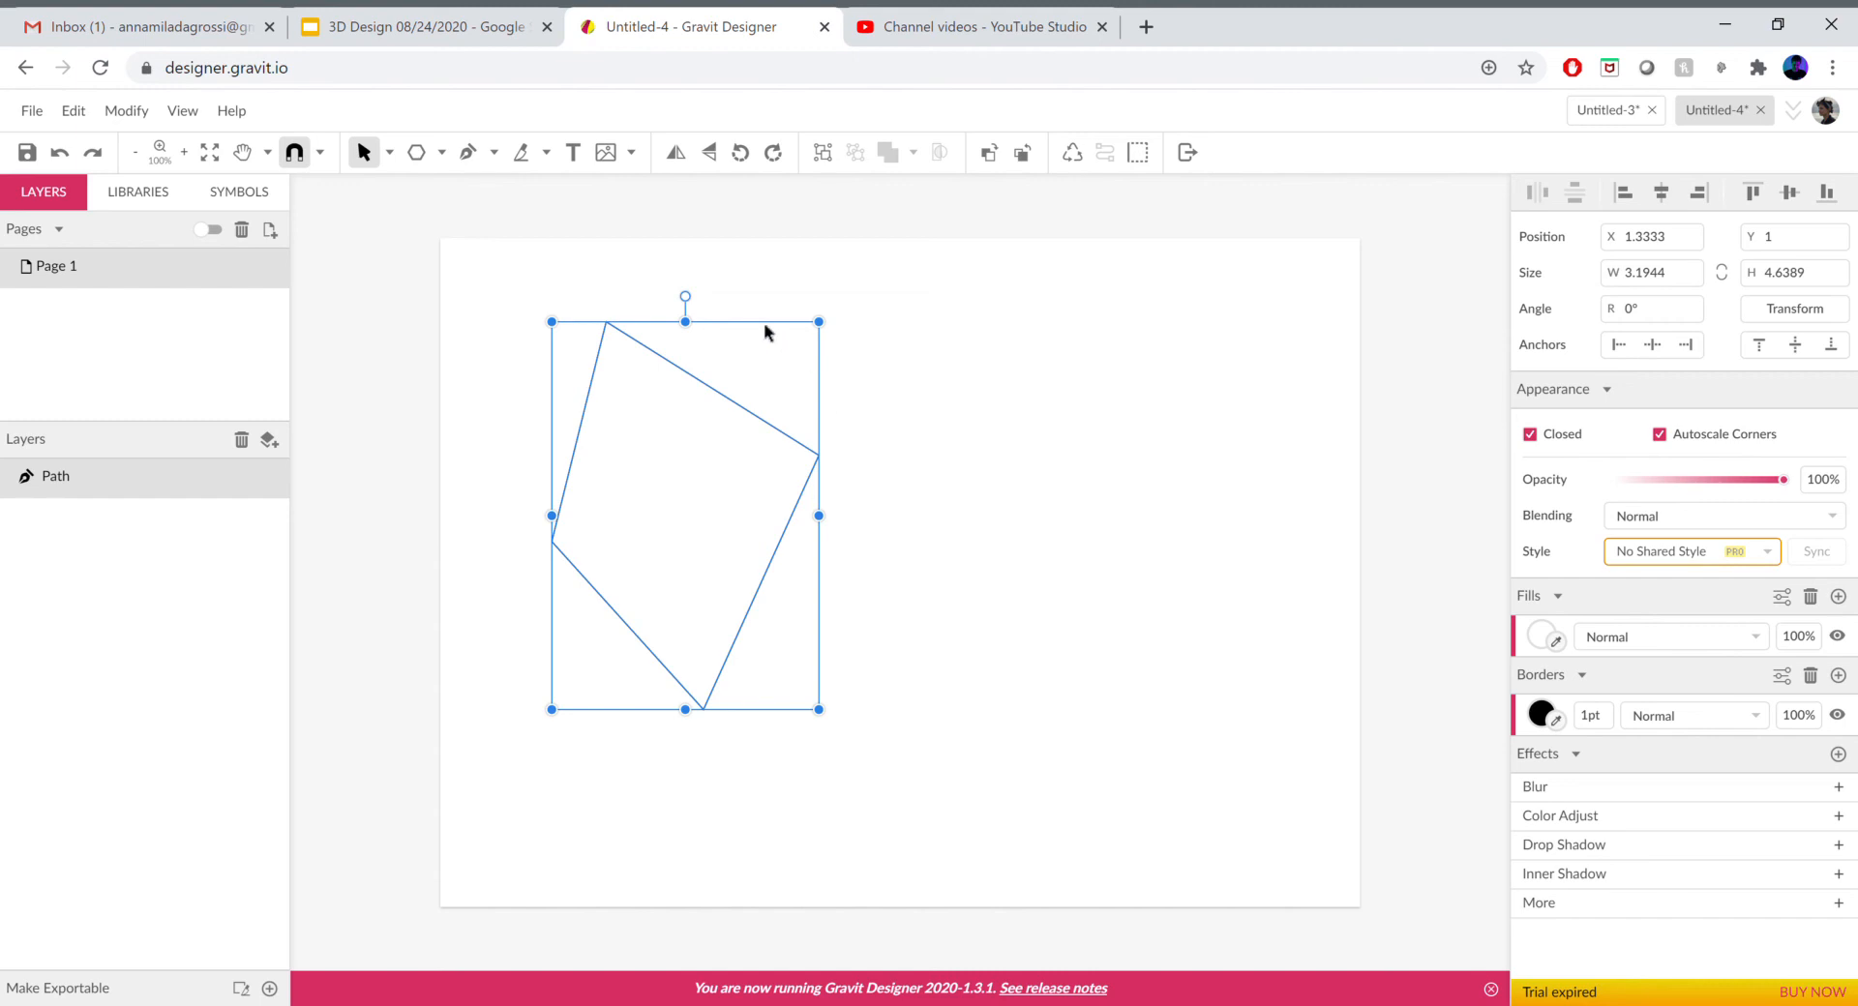
pyautogui.moveTo(705, 303)
pyautogui.mouseDown()
pyautogui.moveTo(780, 339)
pyautogui.moveTo(871, 464)
pyautogui.moveTo(859, 594)
pyautogui.moveTo(601, 669)
pyautogui.moveTo(490, 573)
pyautogui.moveTo(561, 342)
pyautogui.moveTo(722, 290)
pyautogui.moveTo(678, 292)
pyautogui.mouseUp()
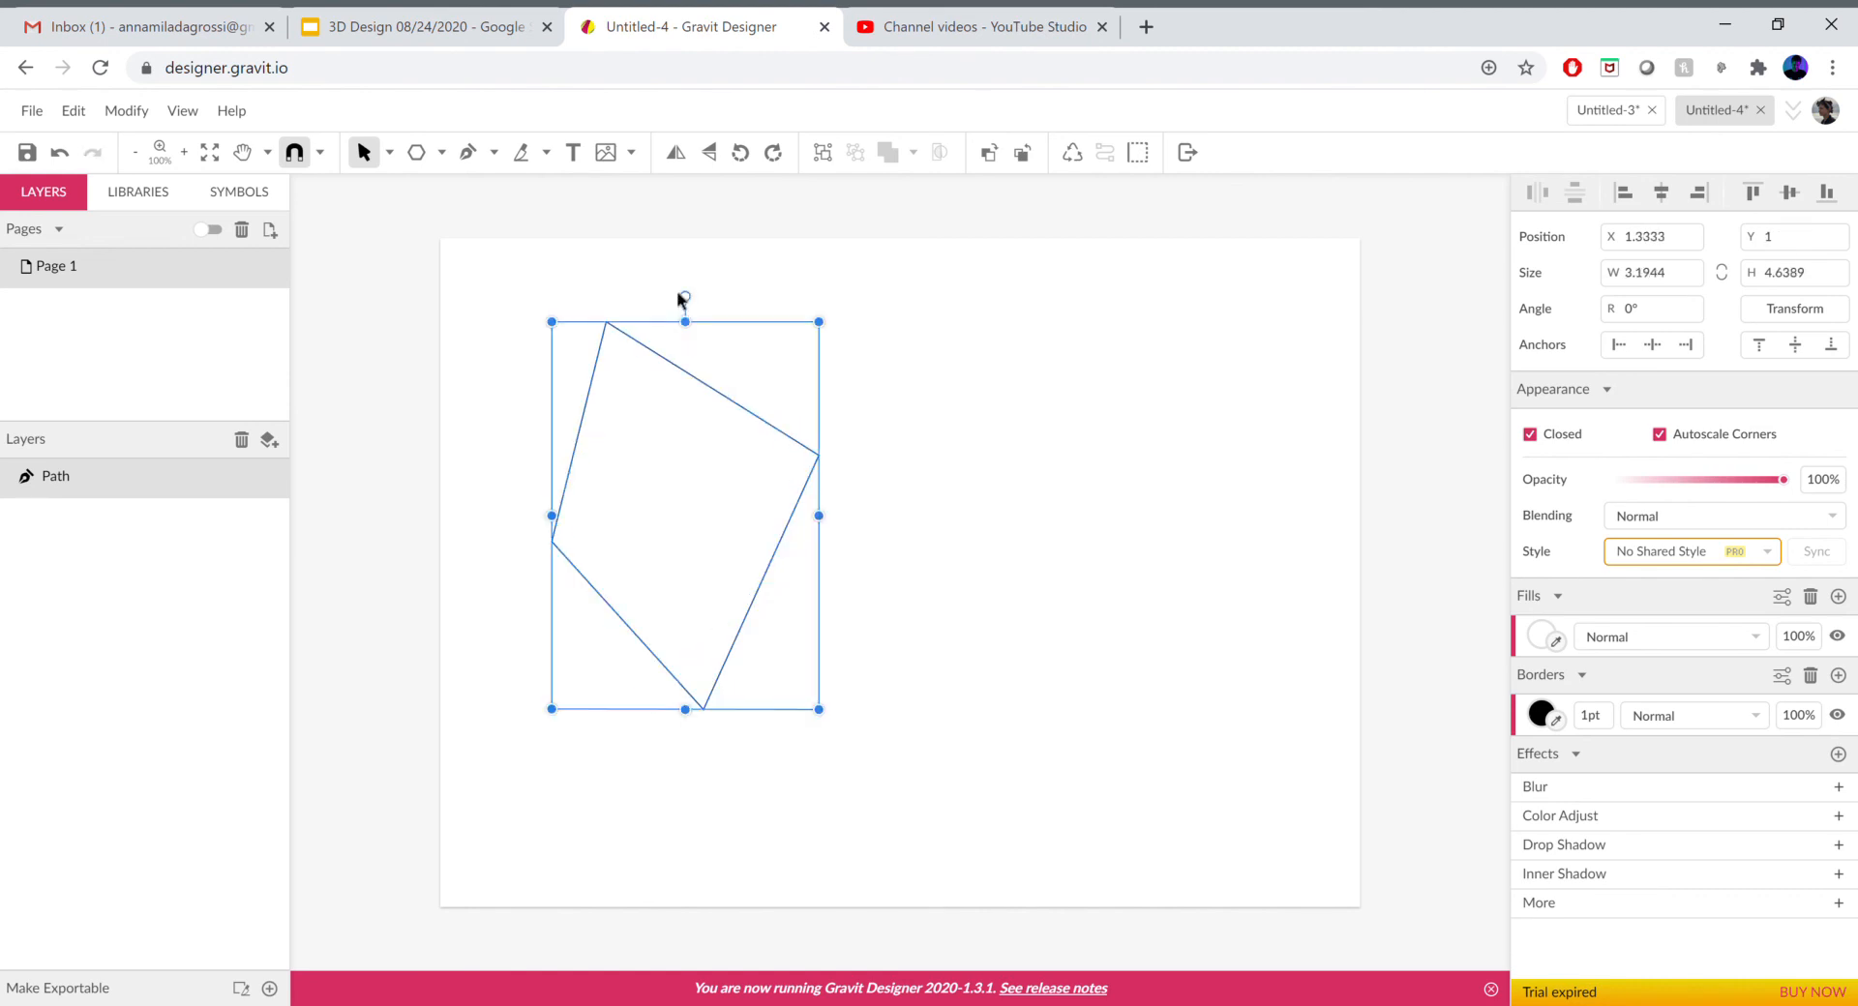
pyautogui.click(894, 421)
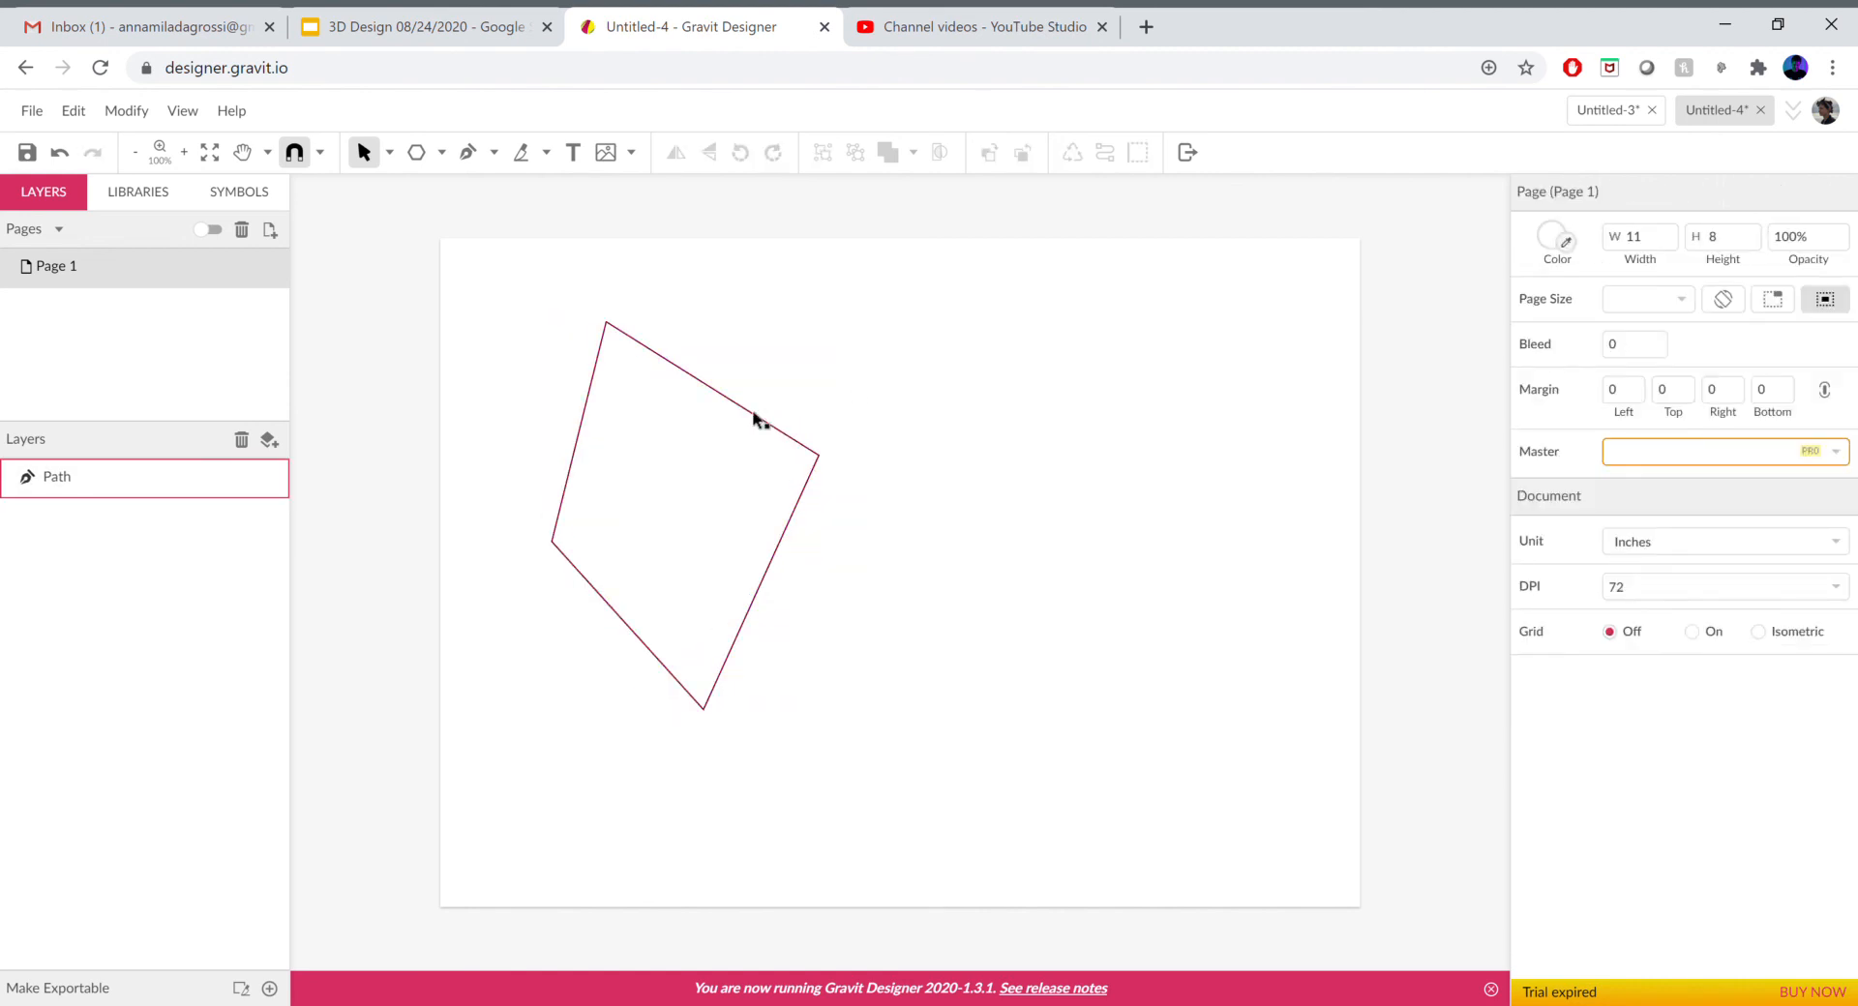
# Set the quadrilateral's rotation angle to exactly 90°, ending deselected with the Pointer tool active.
pyautogui.click(752, 409)
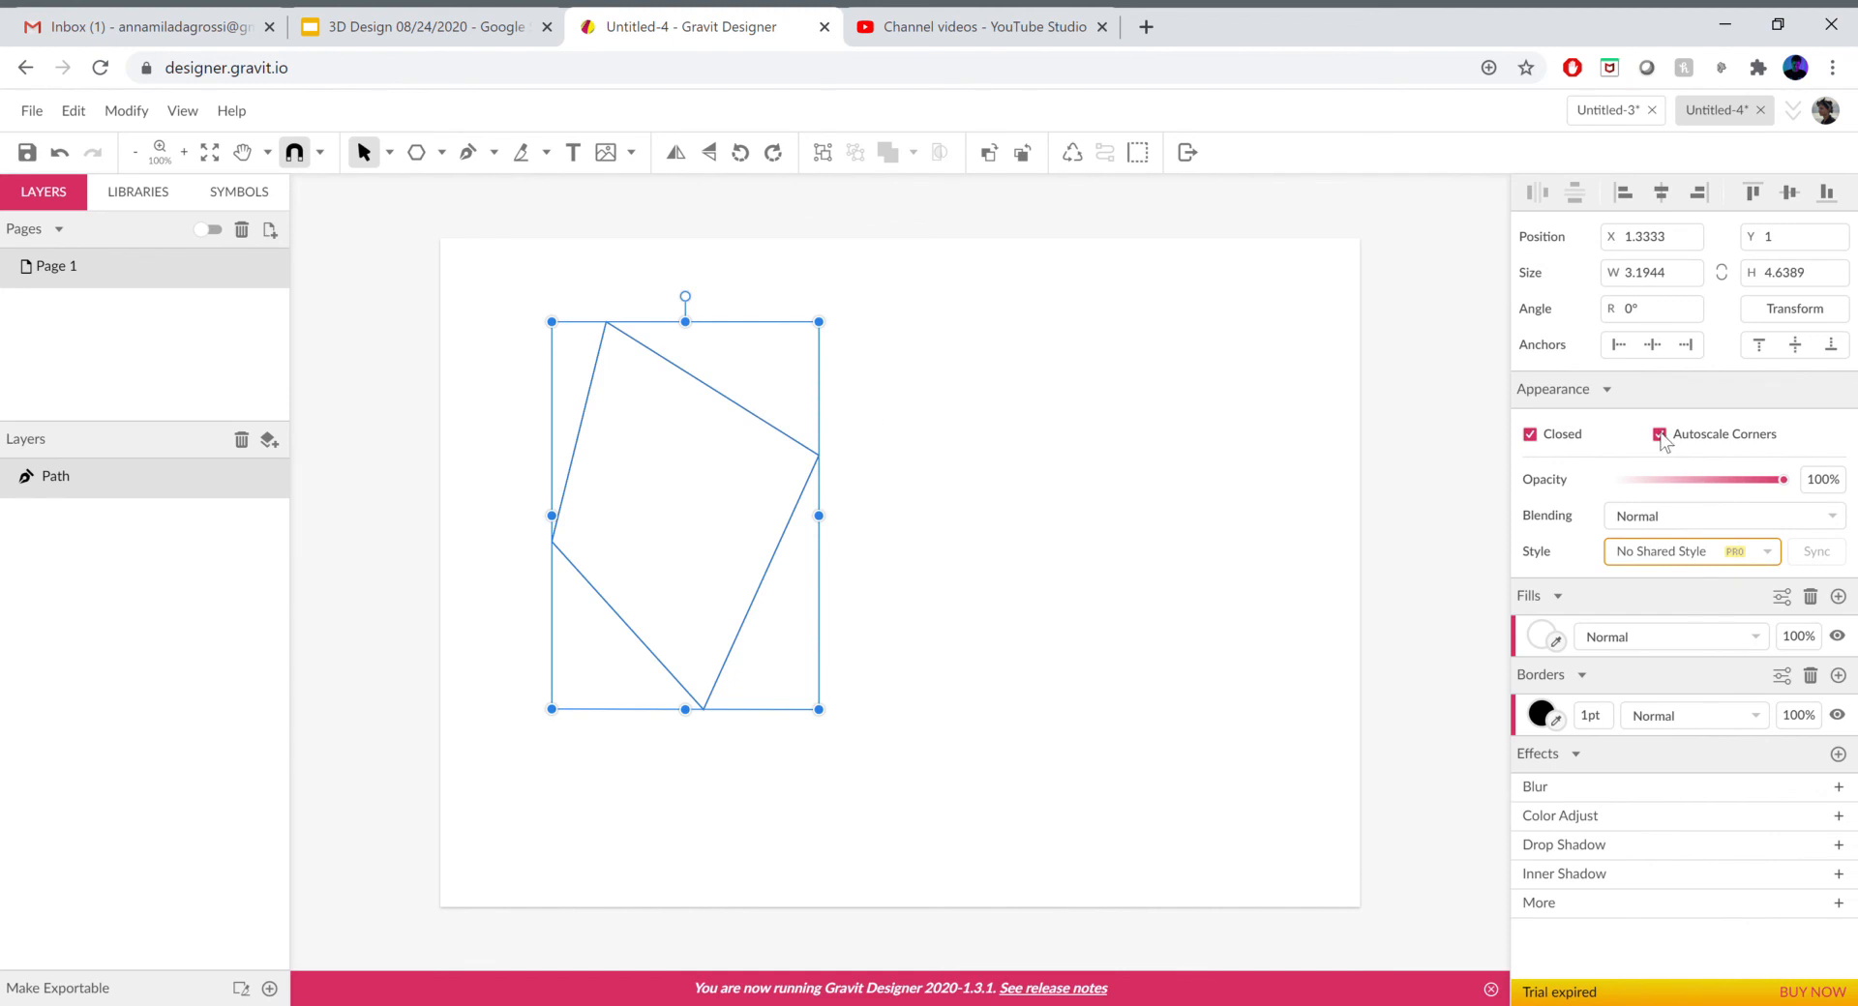
pyautogui.click(1664, 322)
pyautogui.write('90')
pyautogui.press('Return')
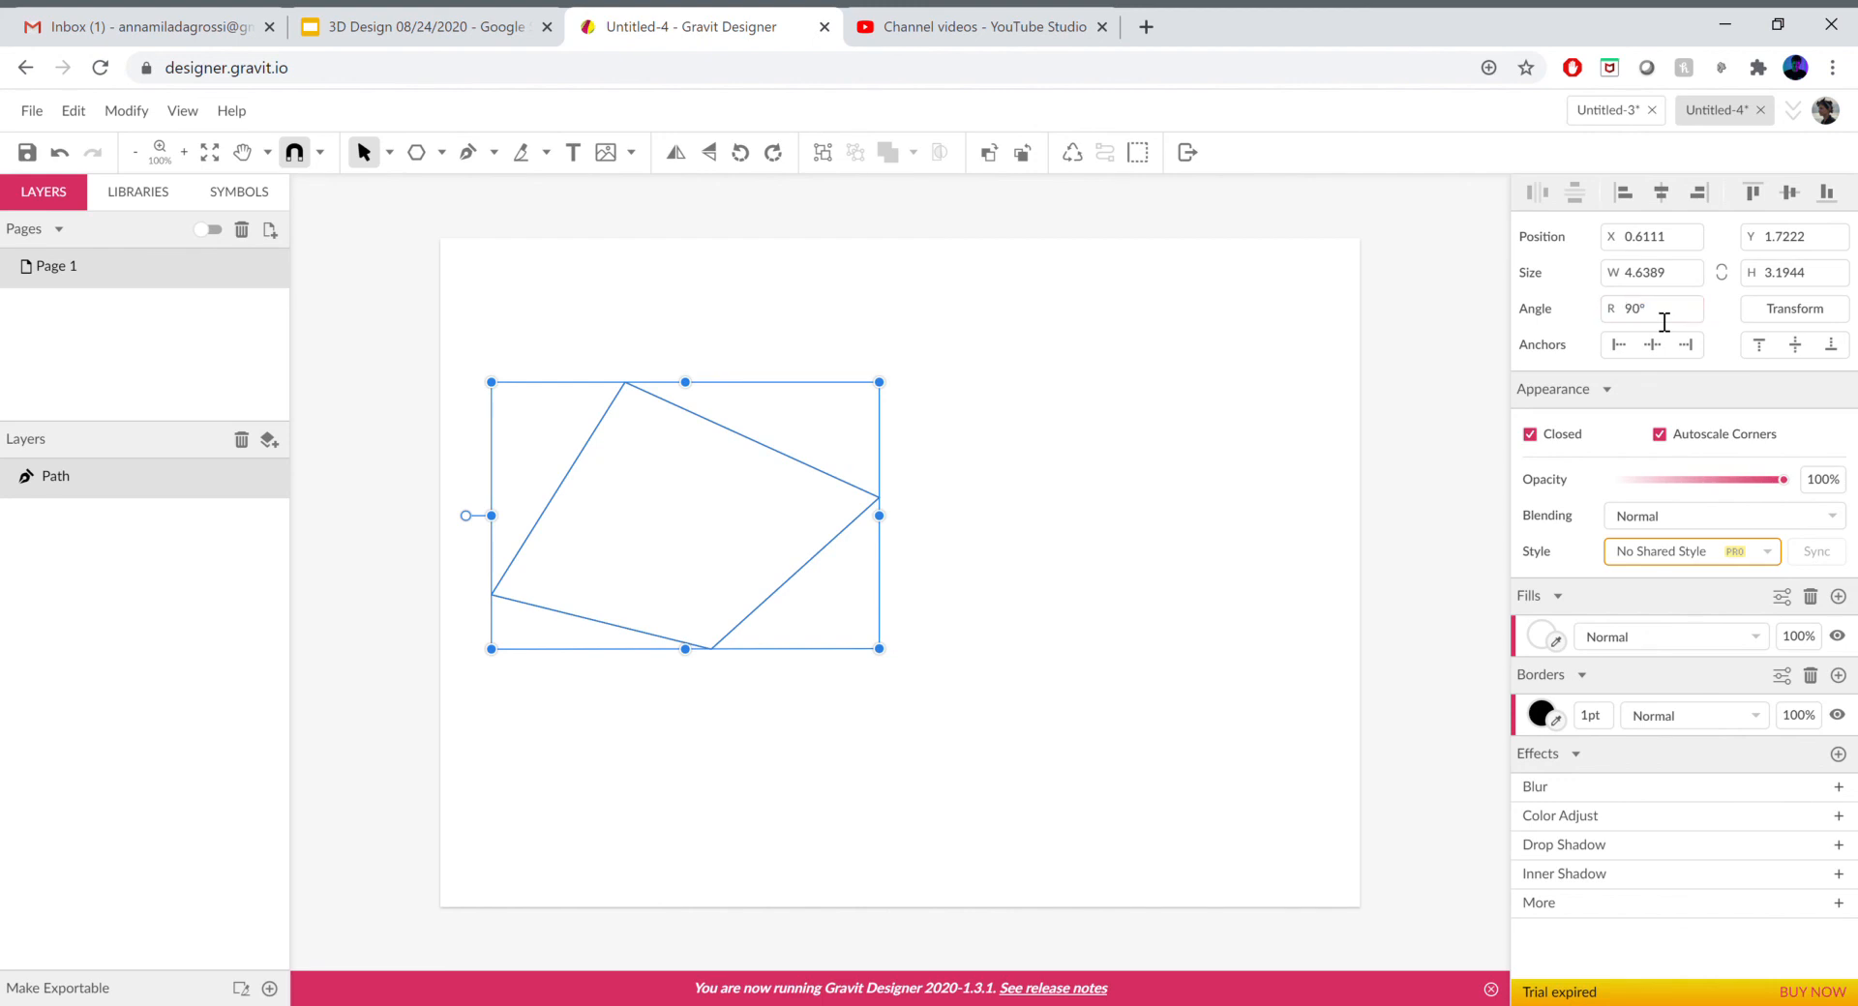
pyautogui.press('d')
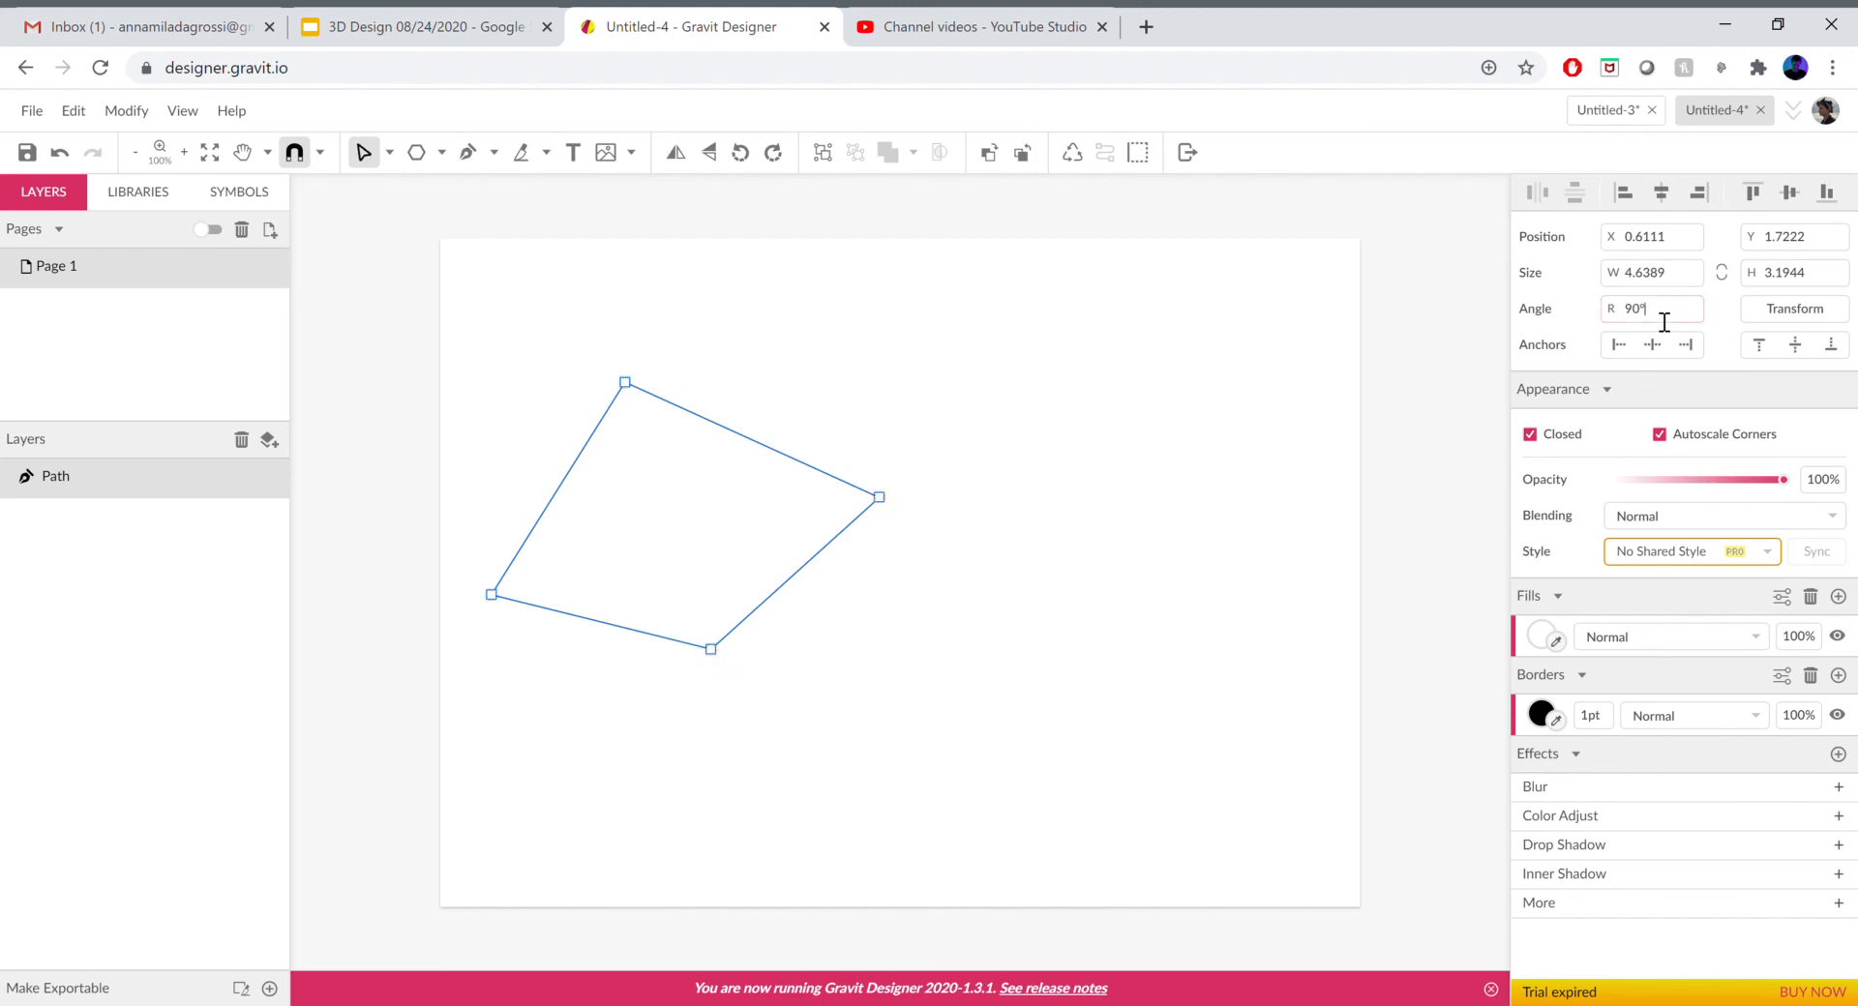
pyautogui.click(1089, 422)
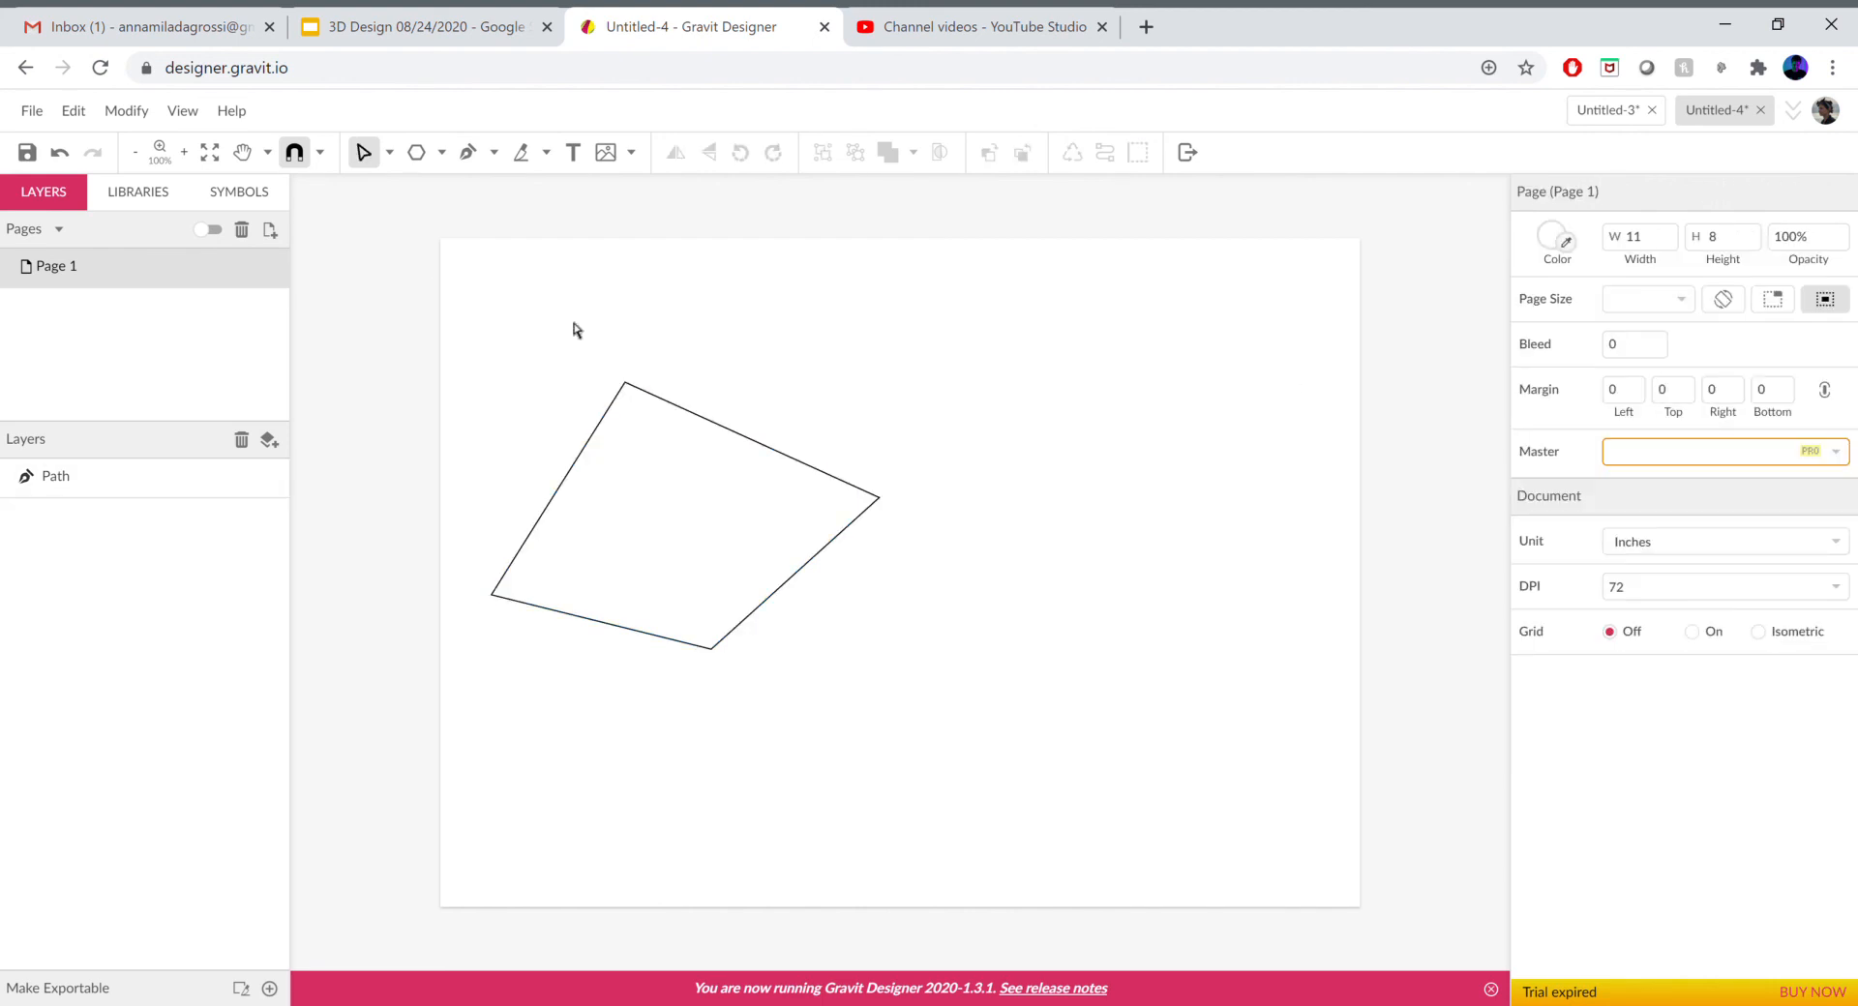
pyautogui.click(393, 163)
pyautogui.click(416, 187)
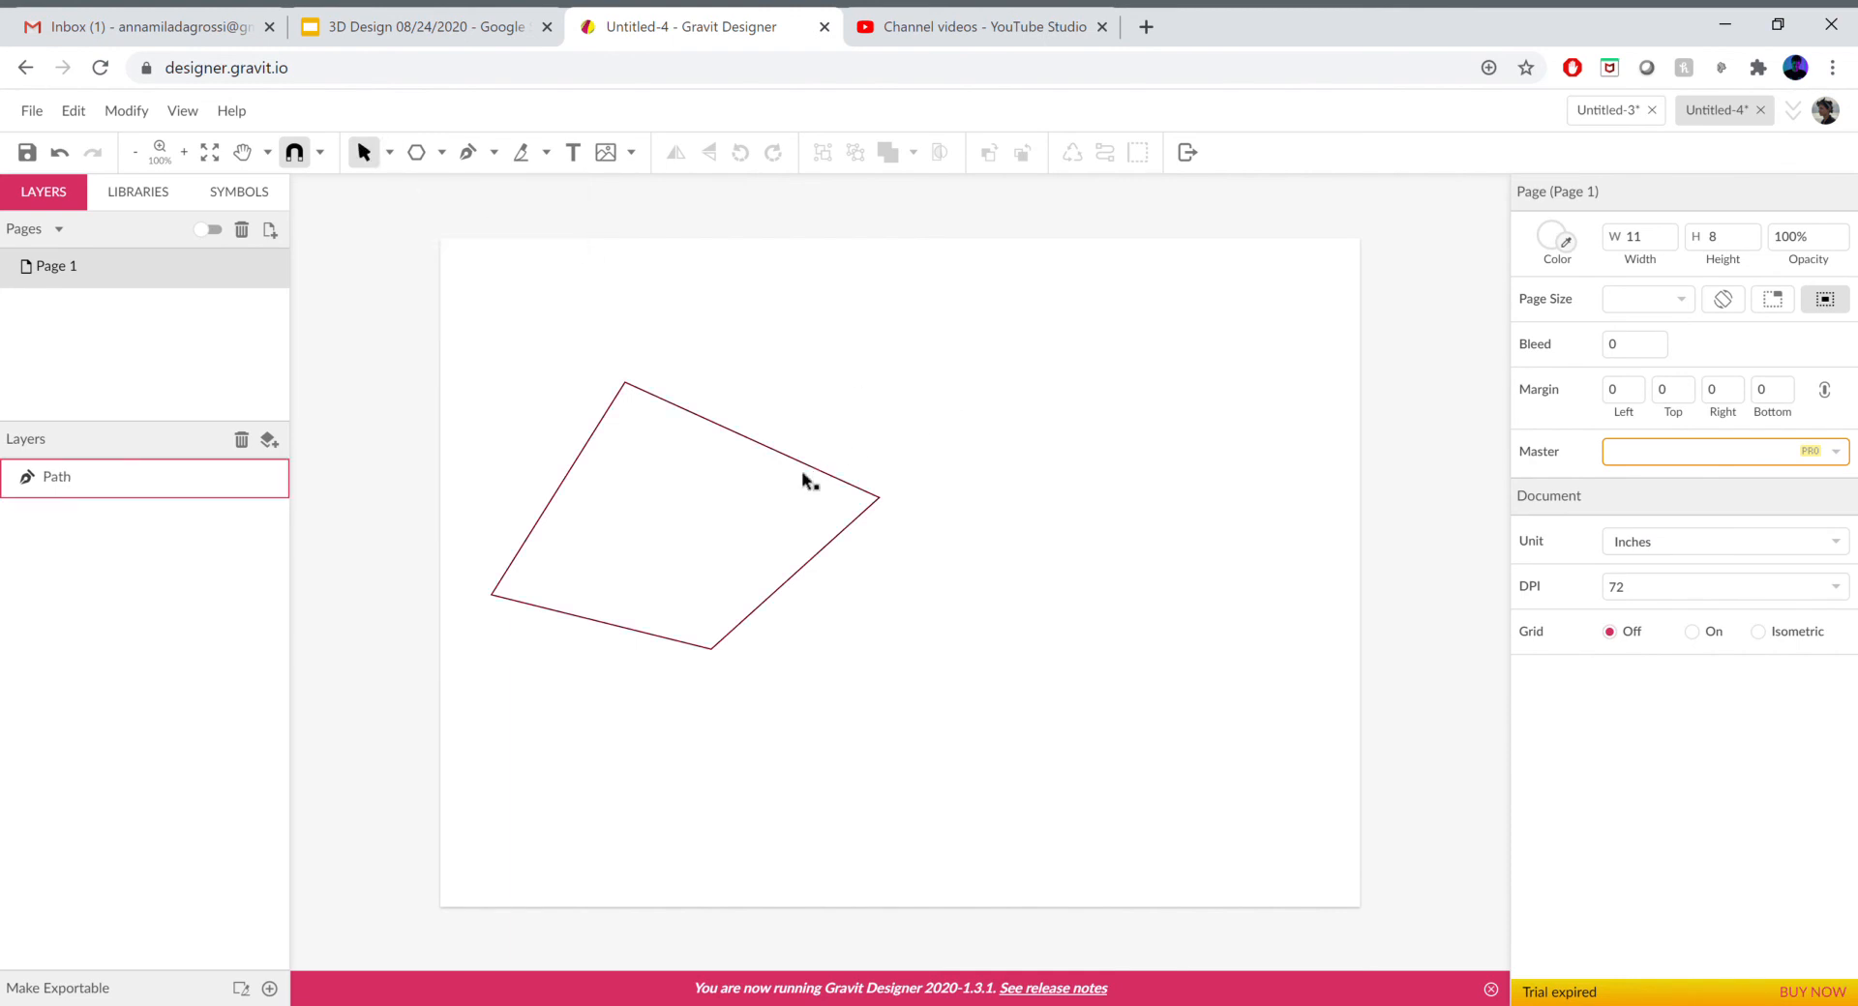
# Set the quadrilateral's rotation angle to 180° and deselect it.
pyautogui.click(866, 481)
pyautogui.click(1670, 319)
pyautogui.press('Return')
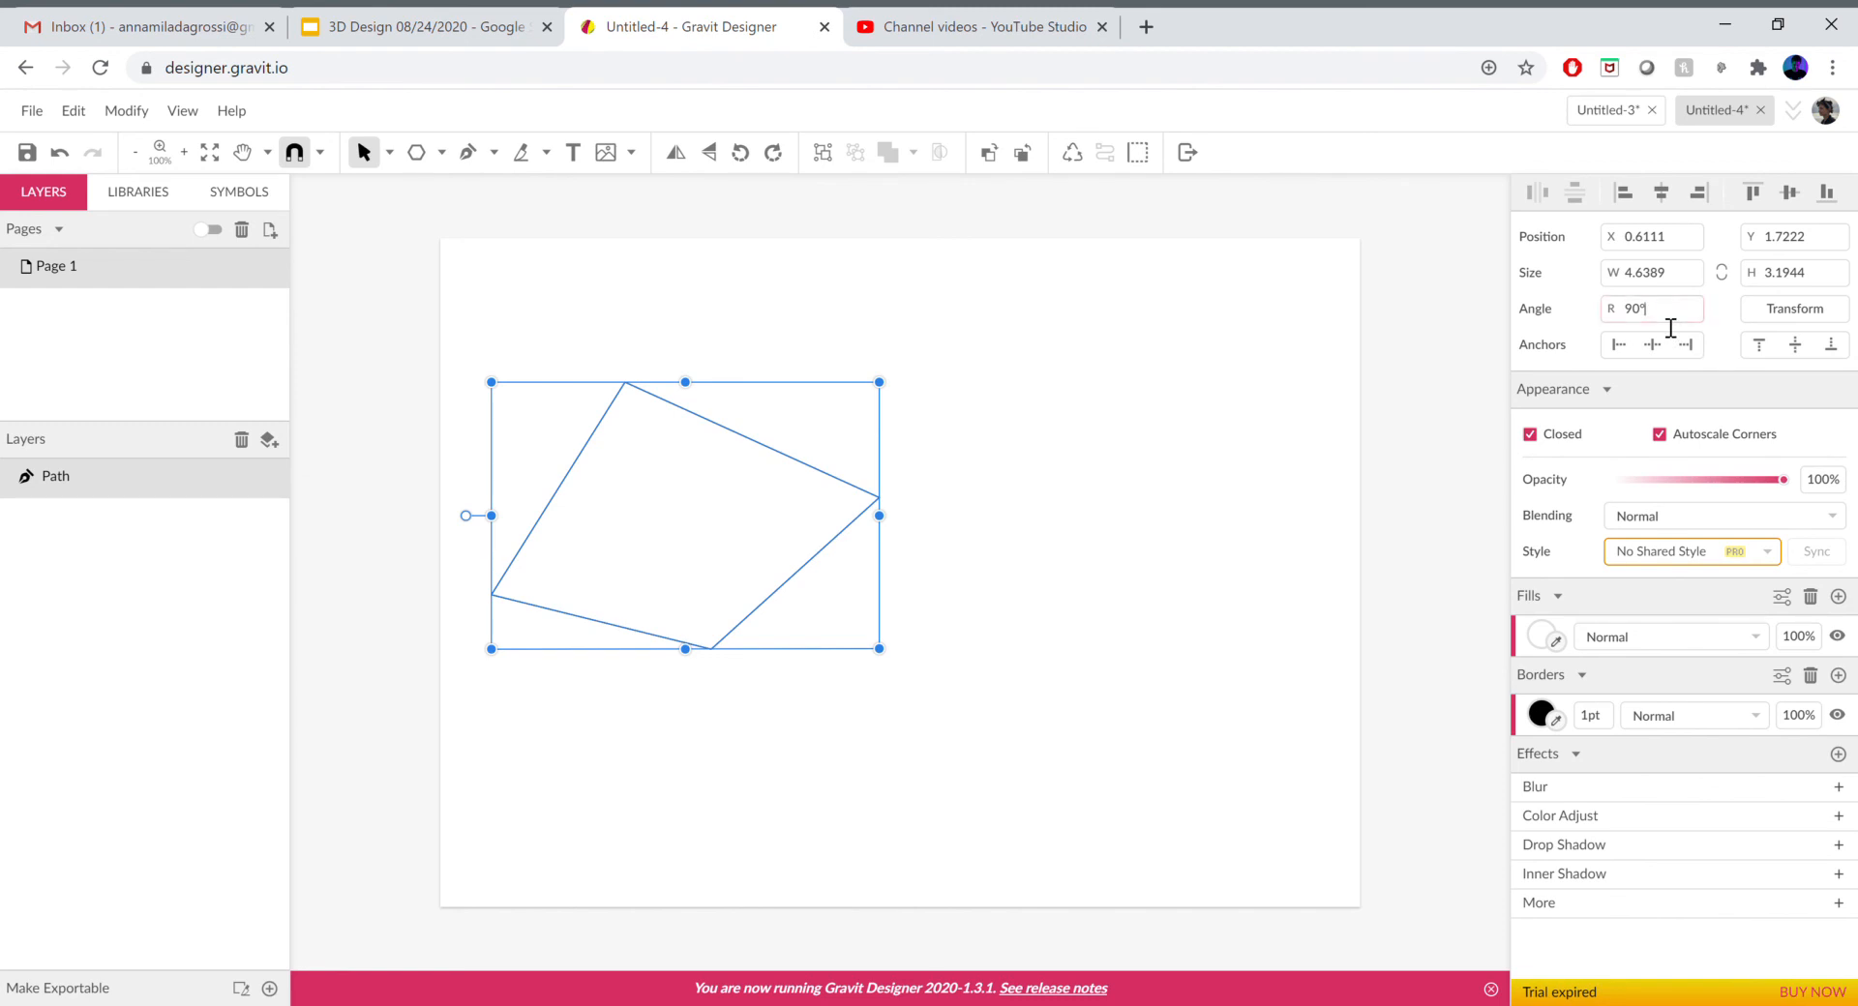
pyautogui.press('BackSpace')
pyautogui.press('BackSpace')
pyautogui.write('180')
pyautogui.press('Return')
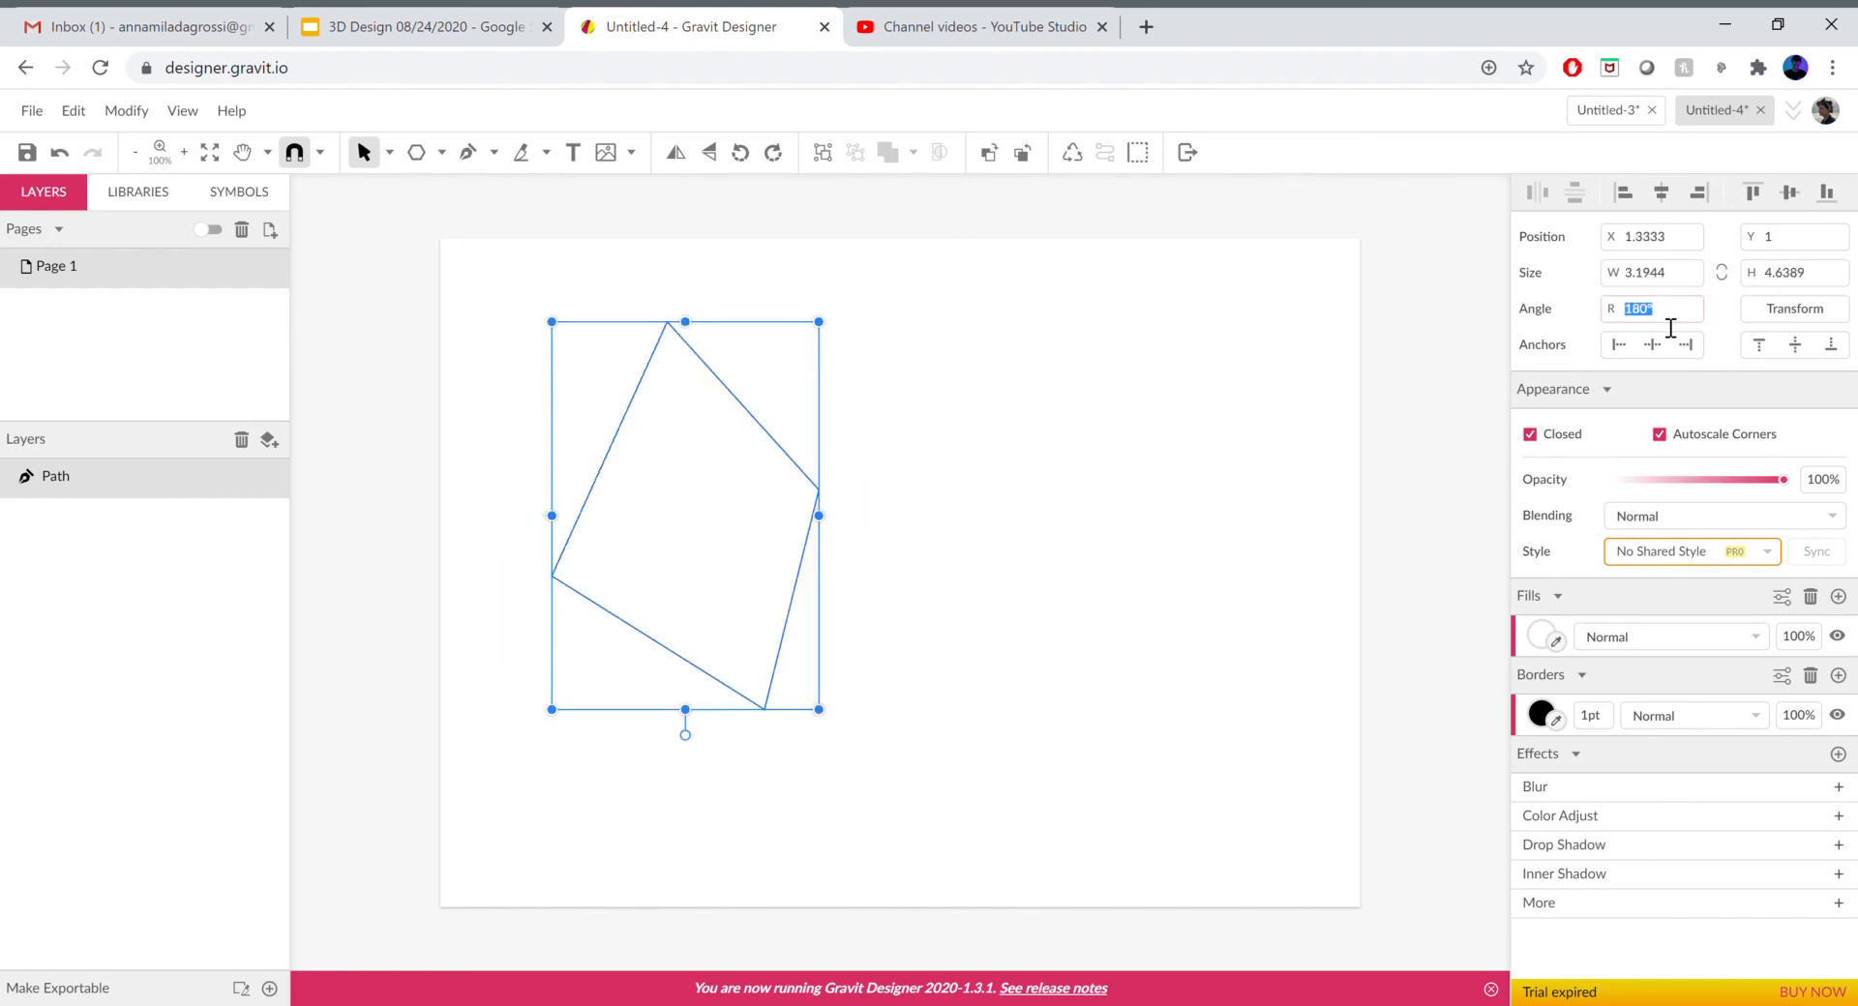
pyautogui.write('180')
pyautogui.press('Return')
pyautogui.click(1670, 328)
pyautogui.write('180')
pyautogui.press('Return')
pyautogui.click(1174, 468)
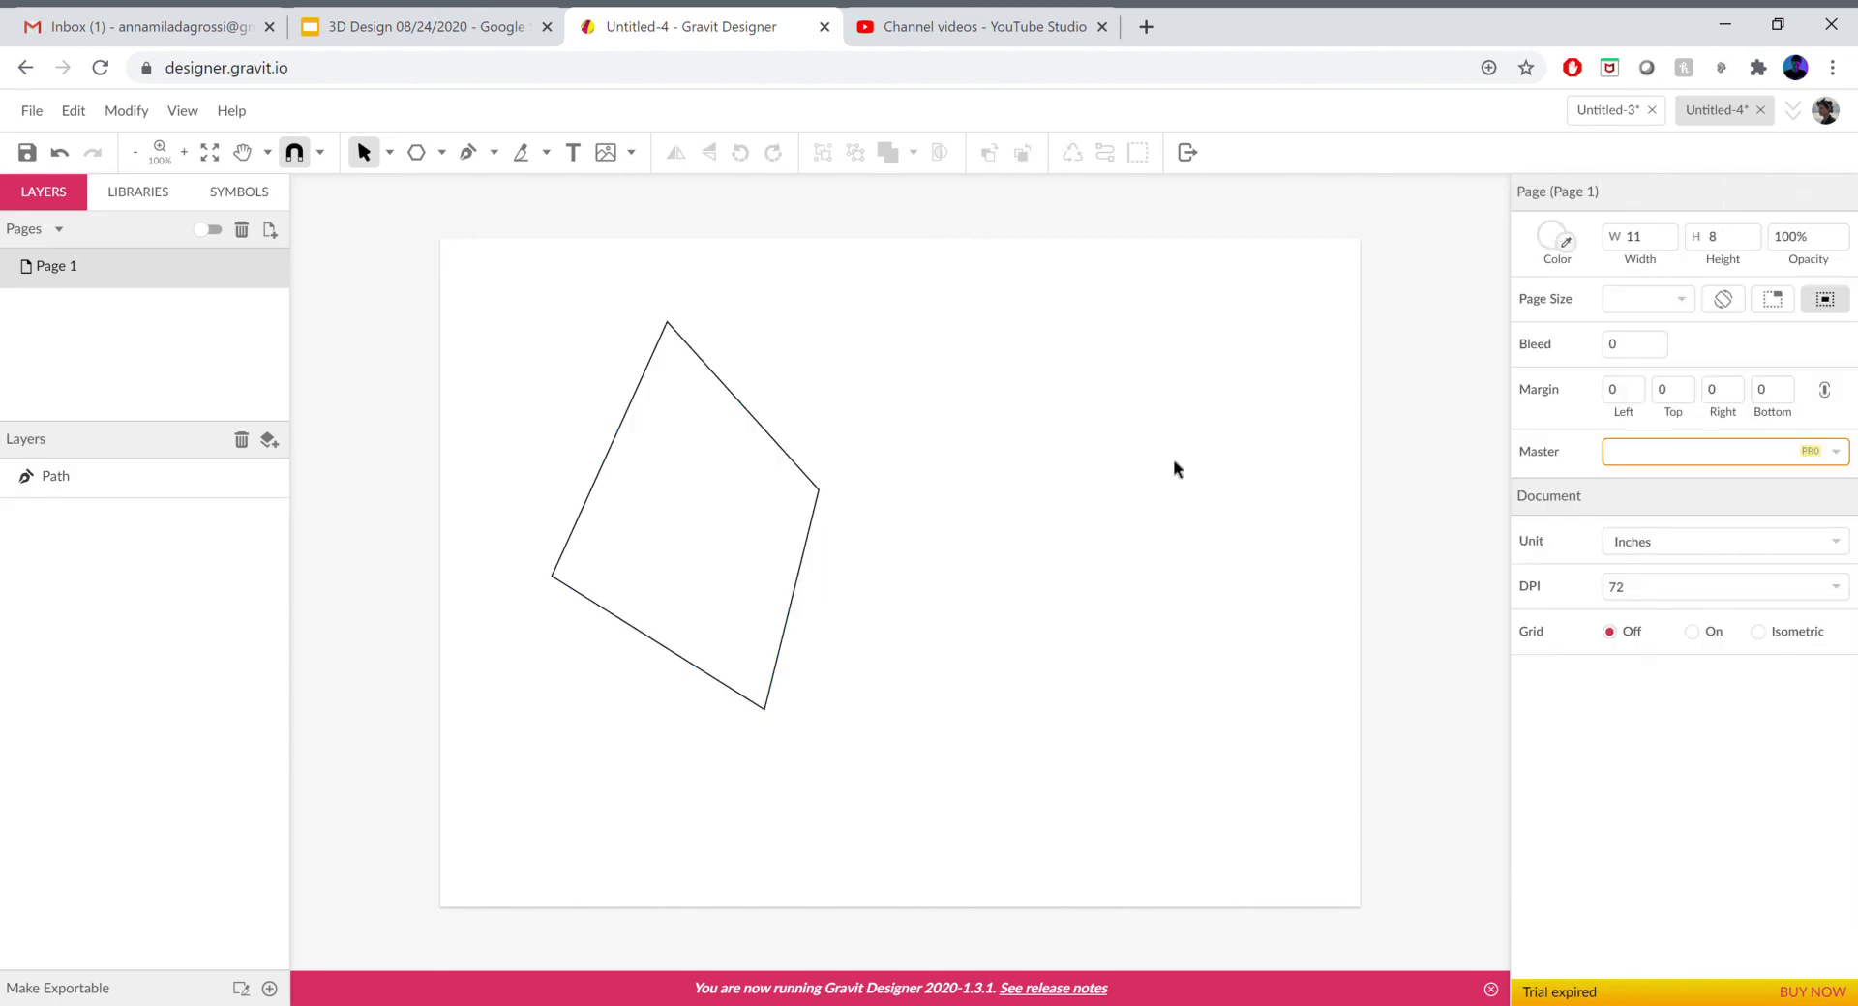
# Rotate the quadrilateral 90° left with the Transform command.
pyautogui.rightClick(758, 427)
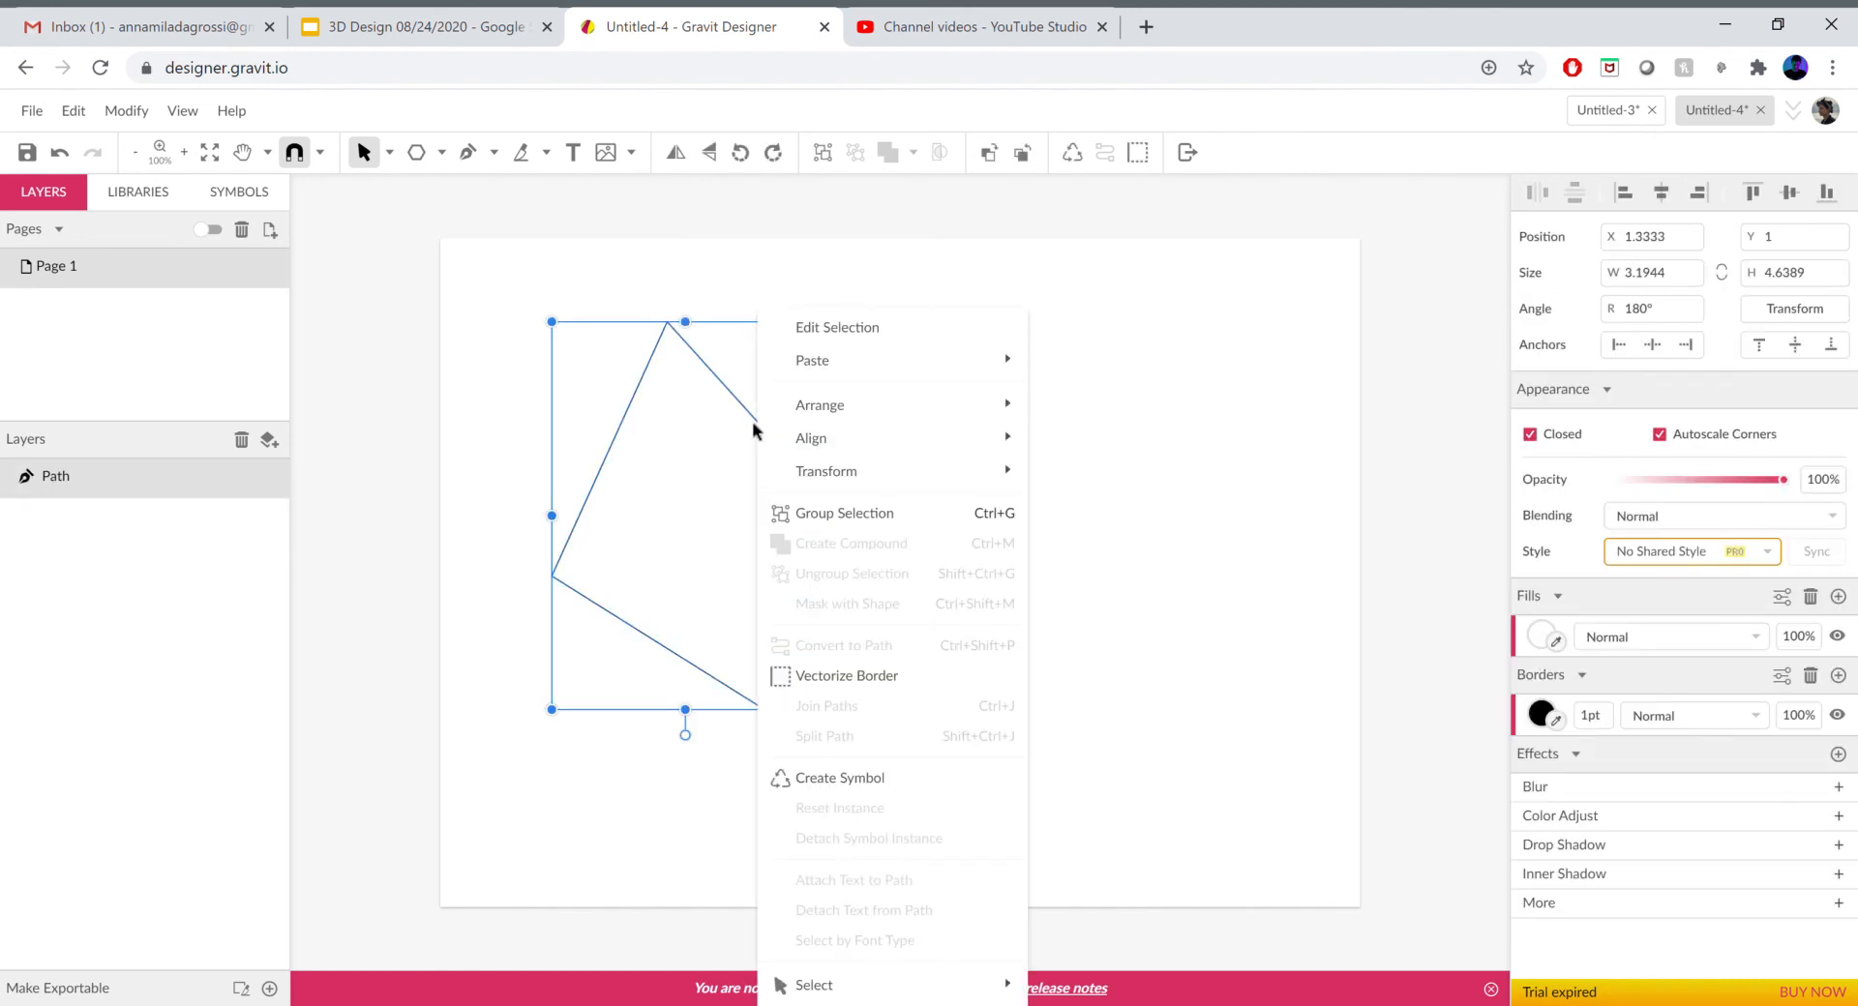
pyautogui.click(1054, 410)
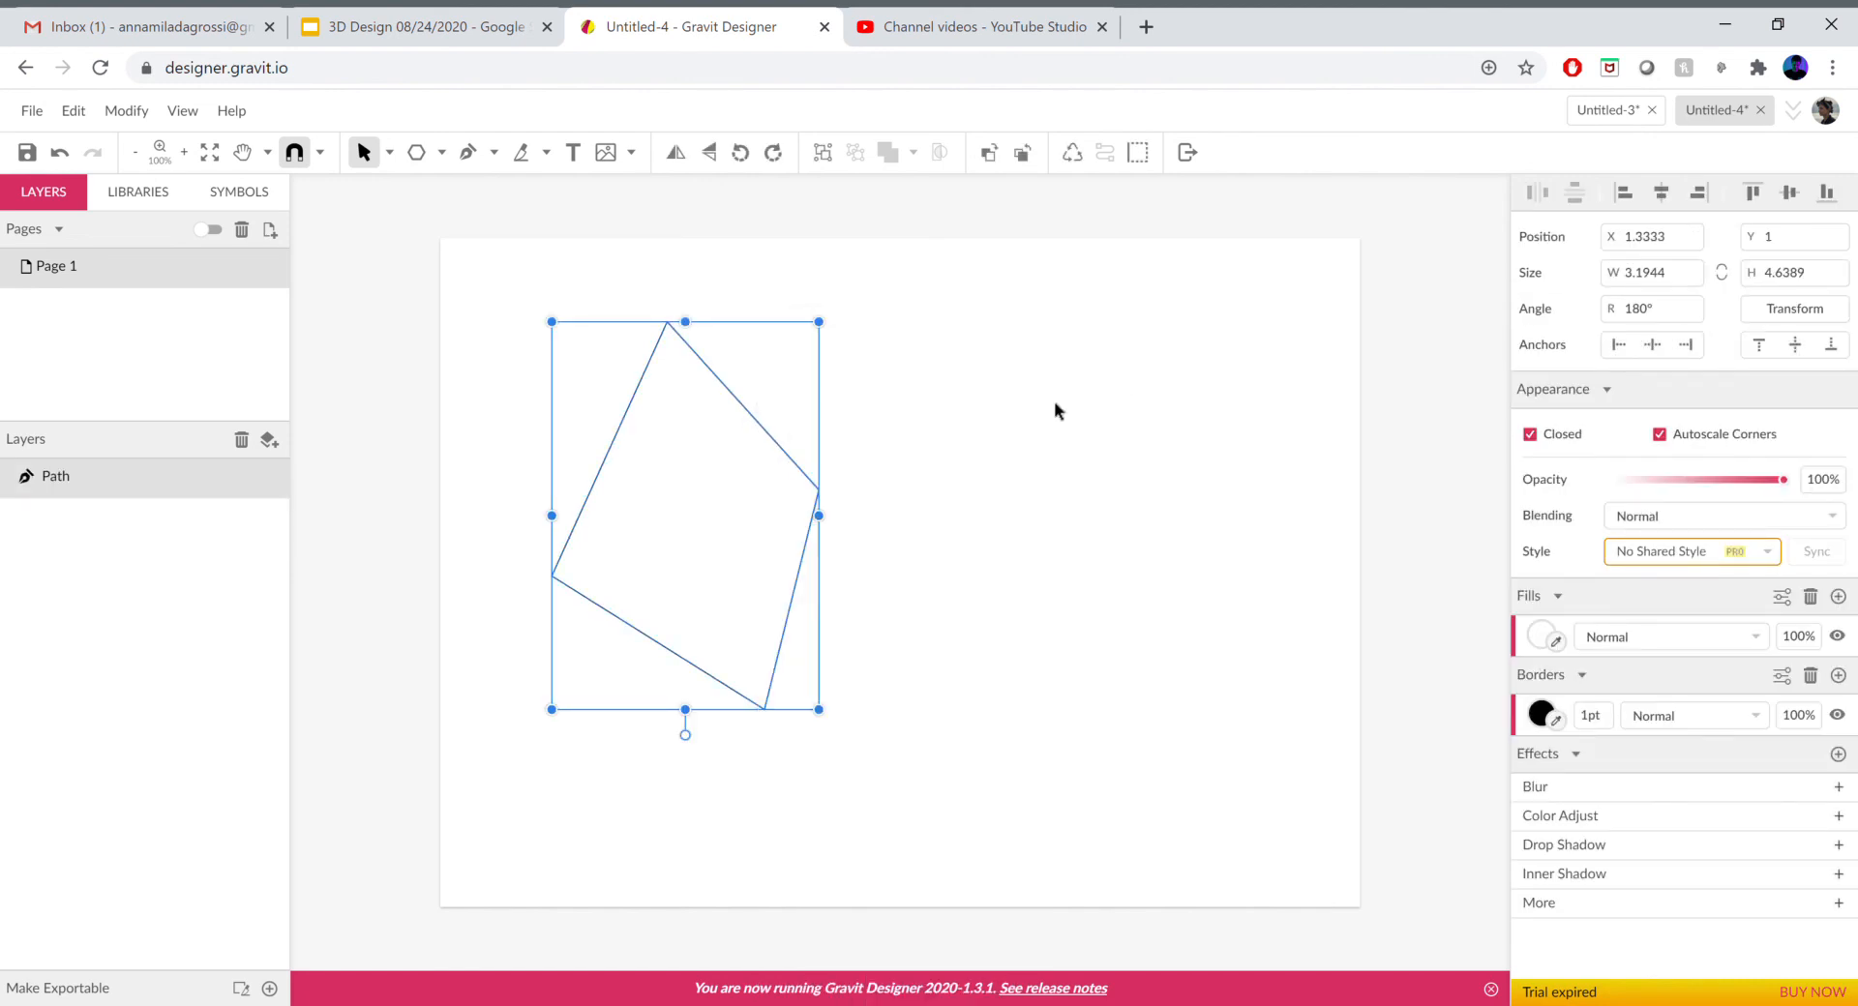
pyautogui.rightClick(715, 413)
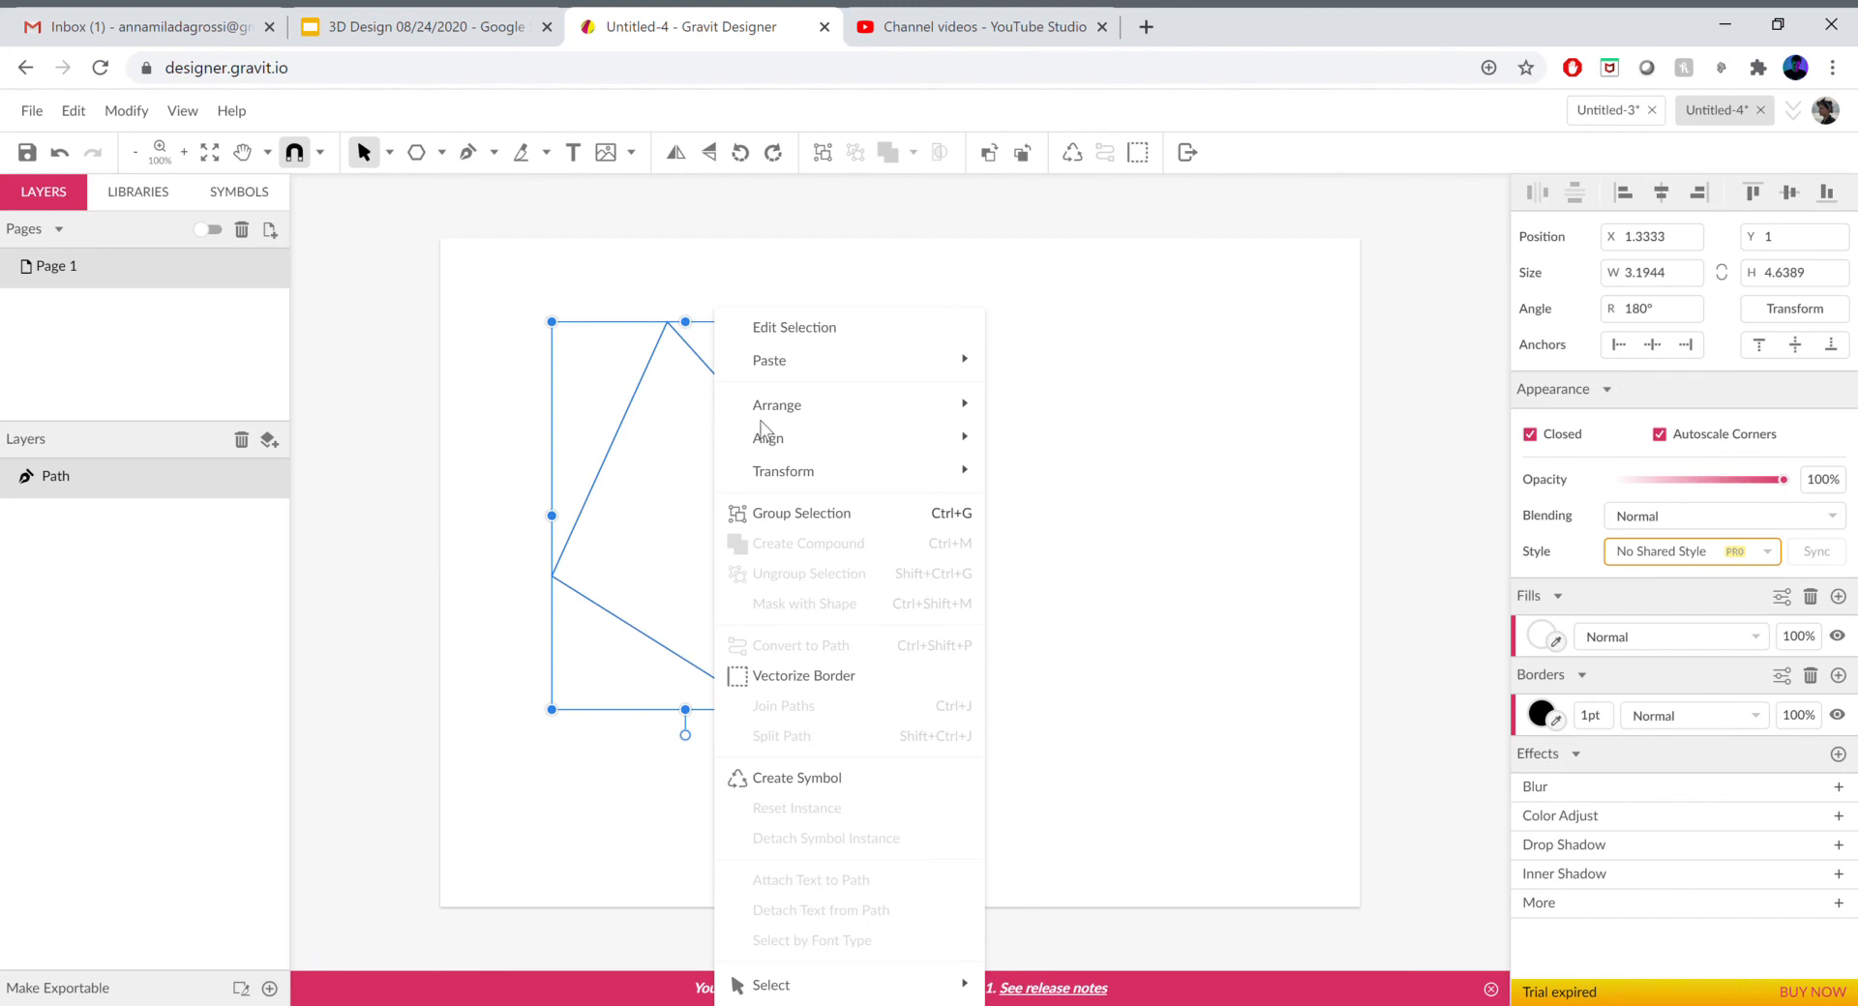
pyautogui.moveTo(844, 477)
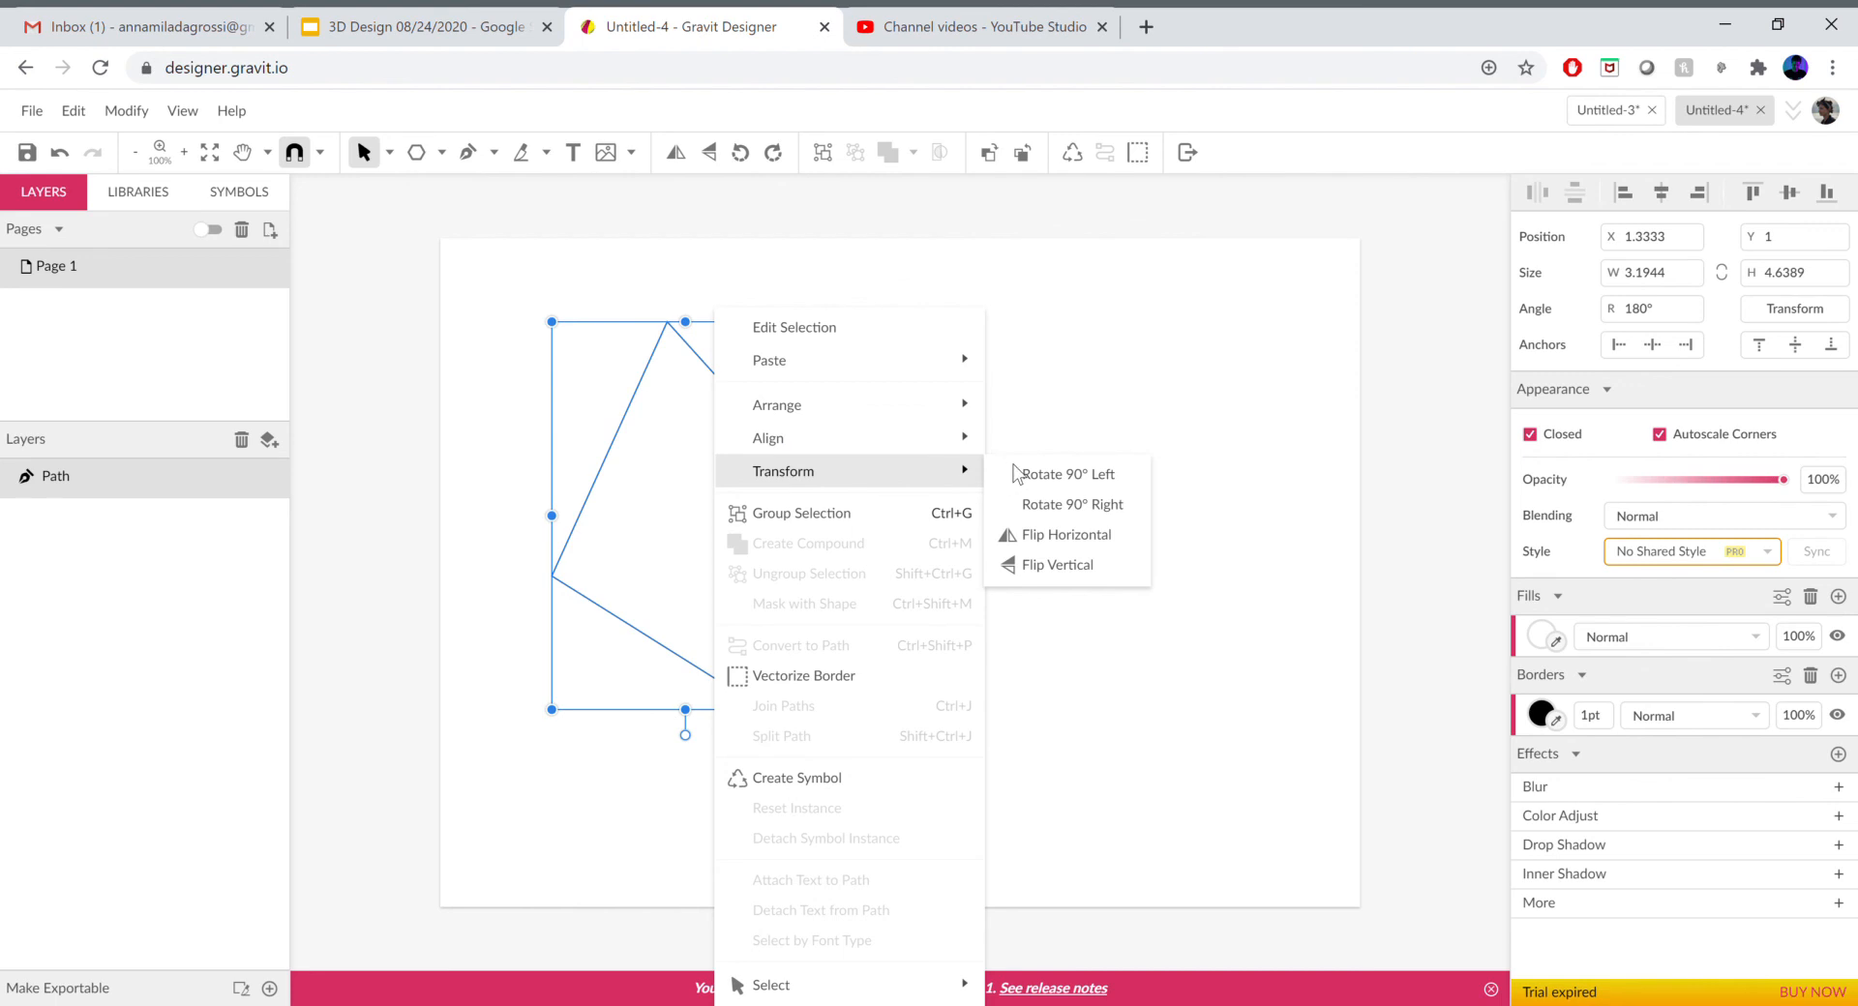
pyautogui.click(1074, 476)
# Flip the quadrilateral horizontally and then vertically with the Transform commands.
pyautogui.rightClick(804, 461)
pyautogui.moveTo(875, 483)
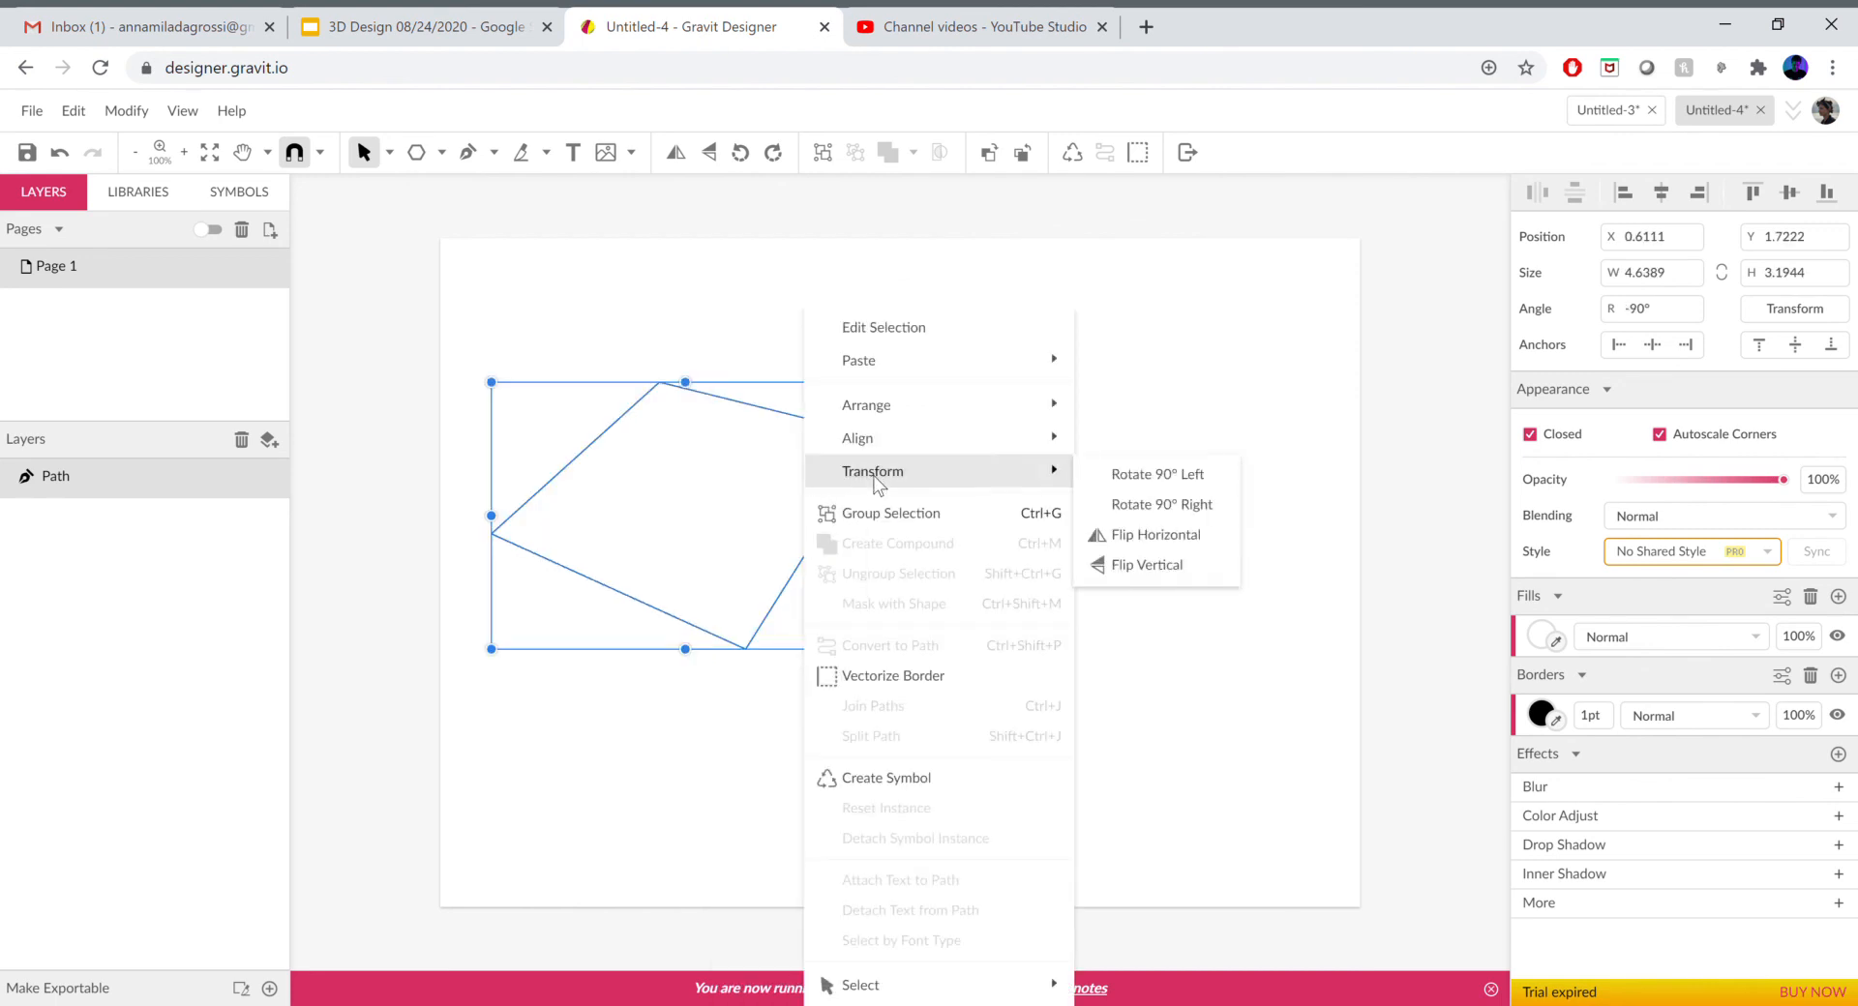
pyautogui.click(1161, 537)
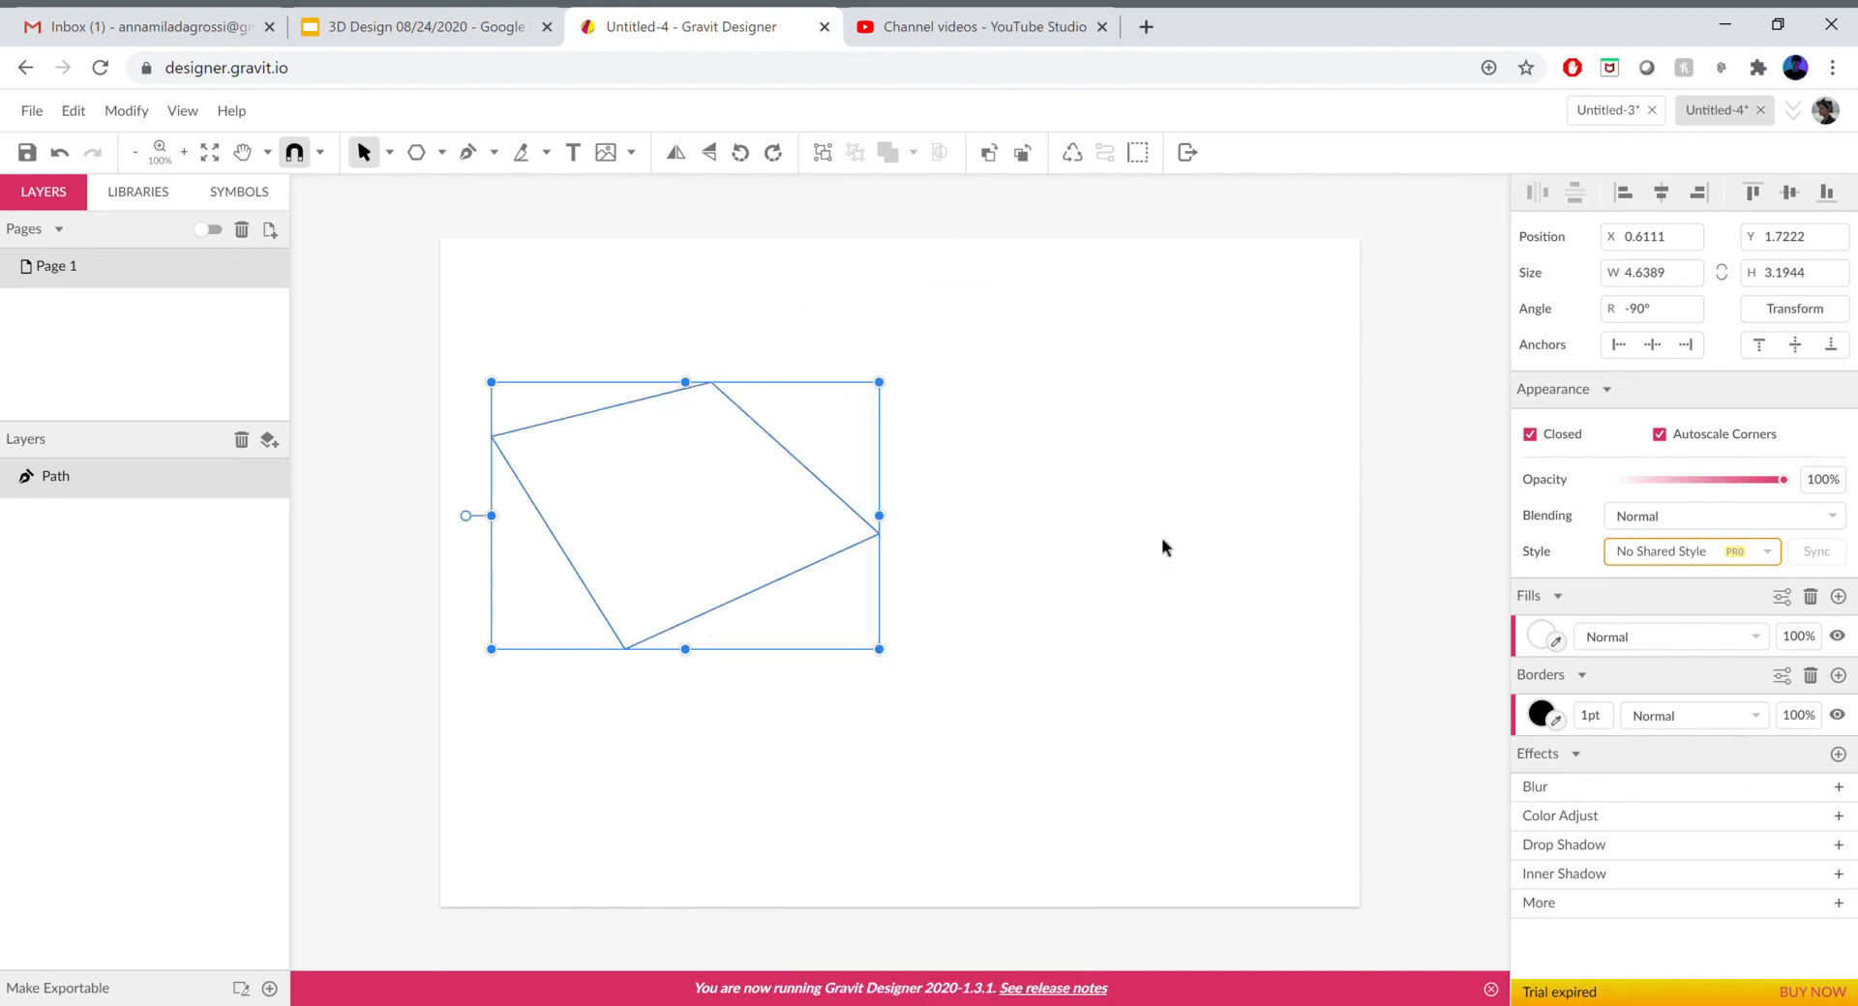
pyautogui.rightClick(836, 560)
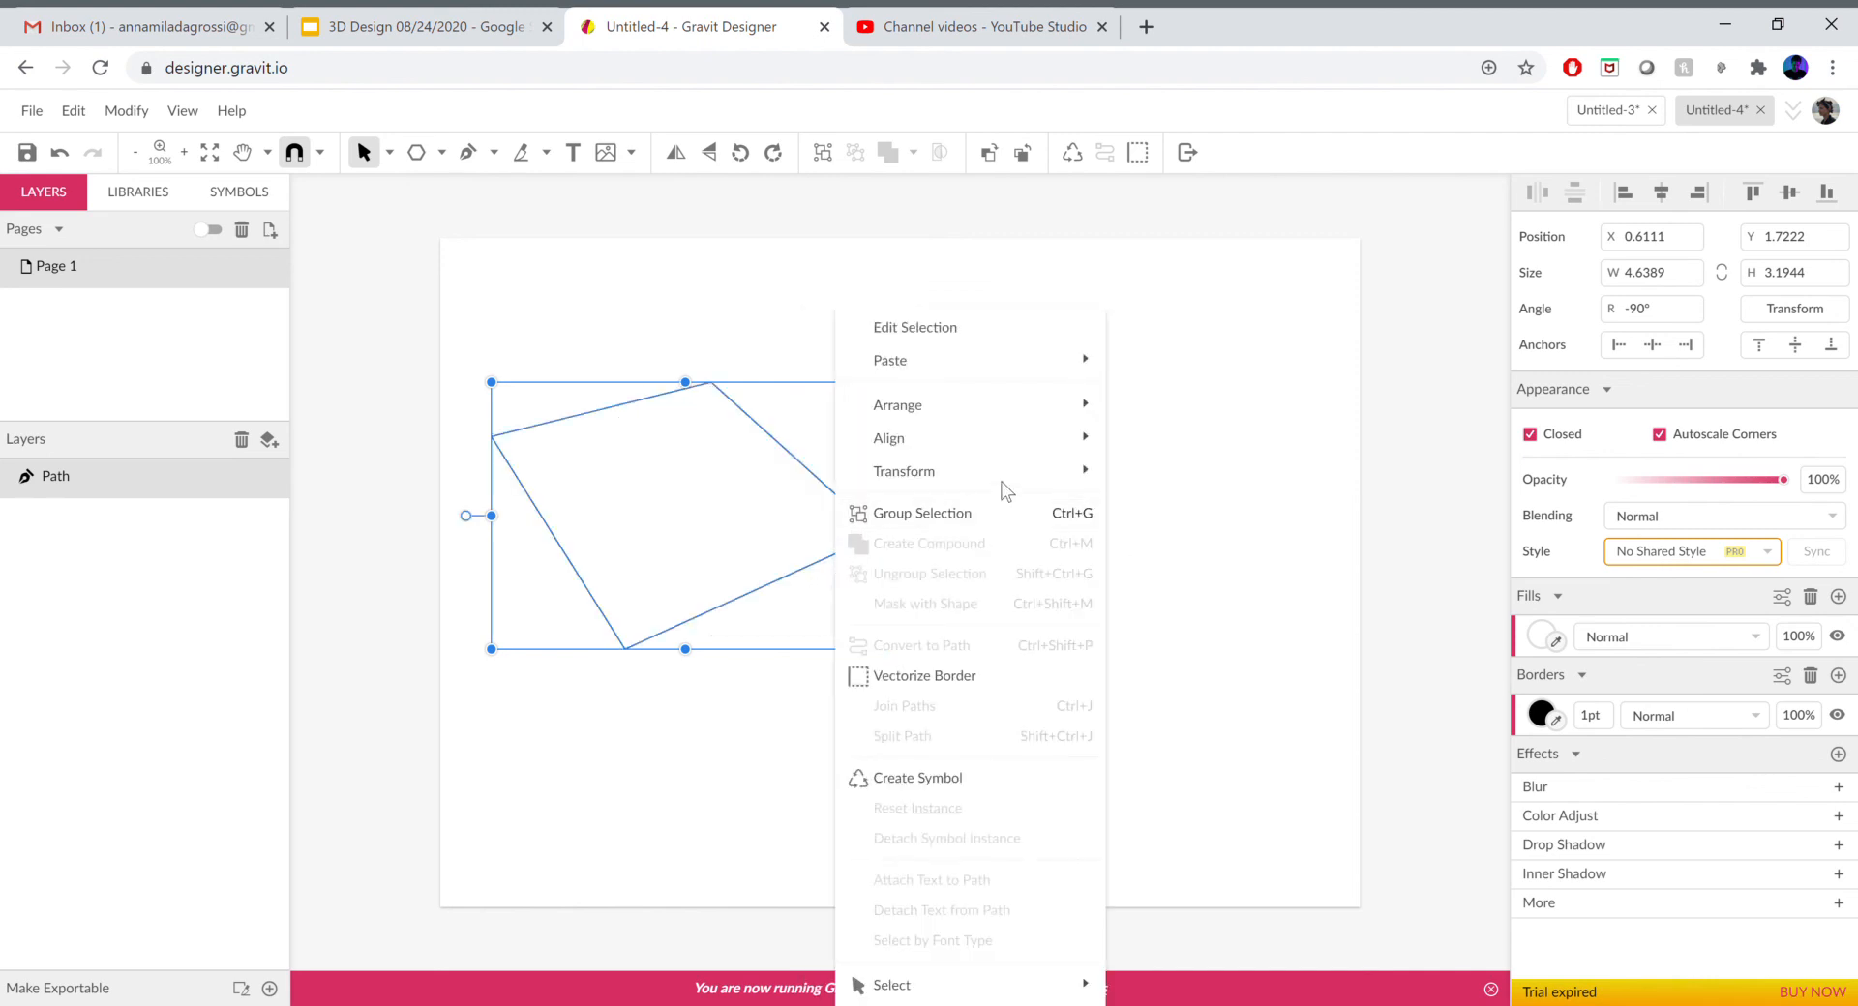
pyautogui.moveTo(1028, 470)
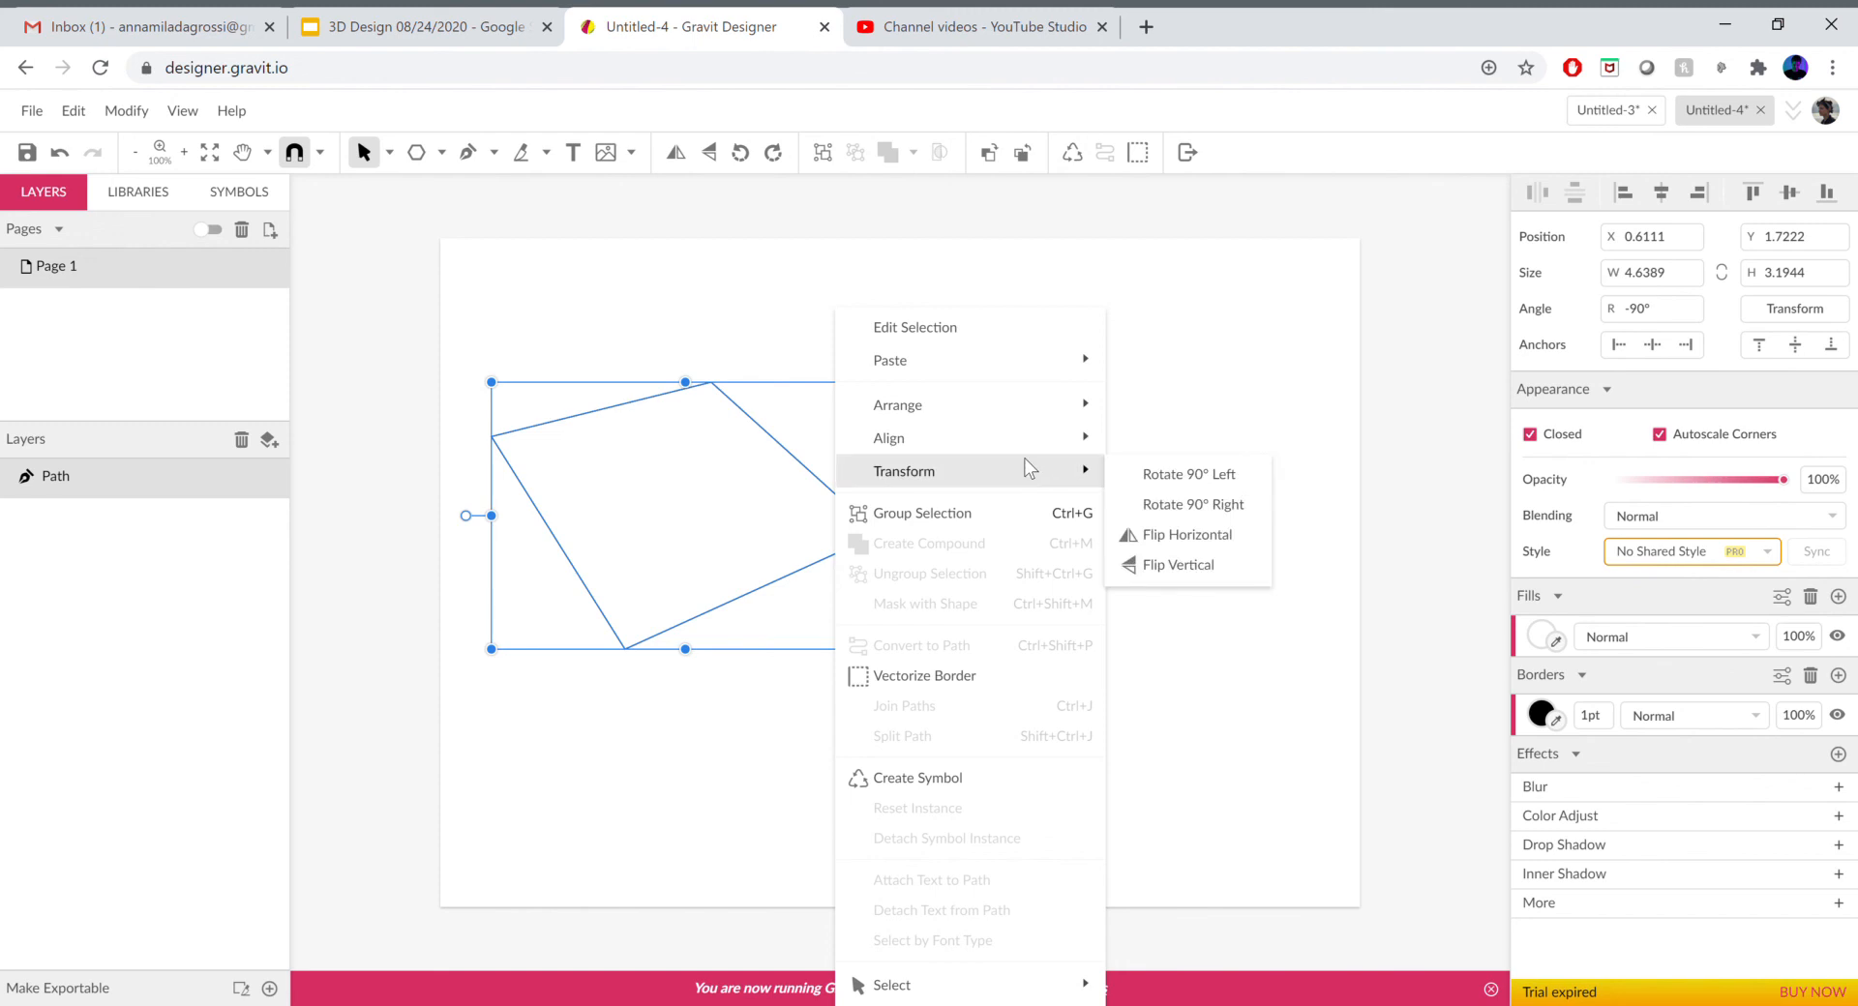
pyautogui.click(1205, 565)
# Move the quadrilateral to about X 2.25, Y 0.375 in and place a copy below it at about X 2.14, Y 3.85 in.
pyautogui.moveTo(752, 437); pyautogui.dragTo(889, 325)
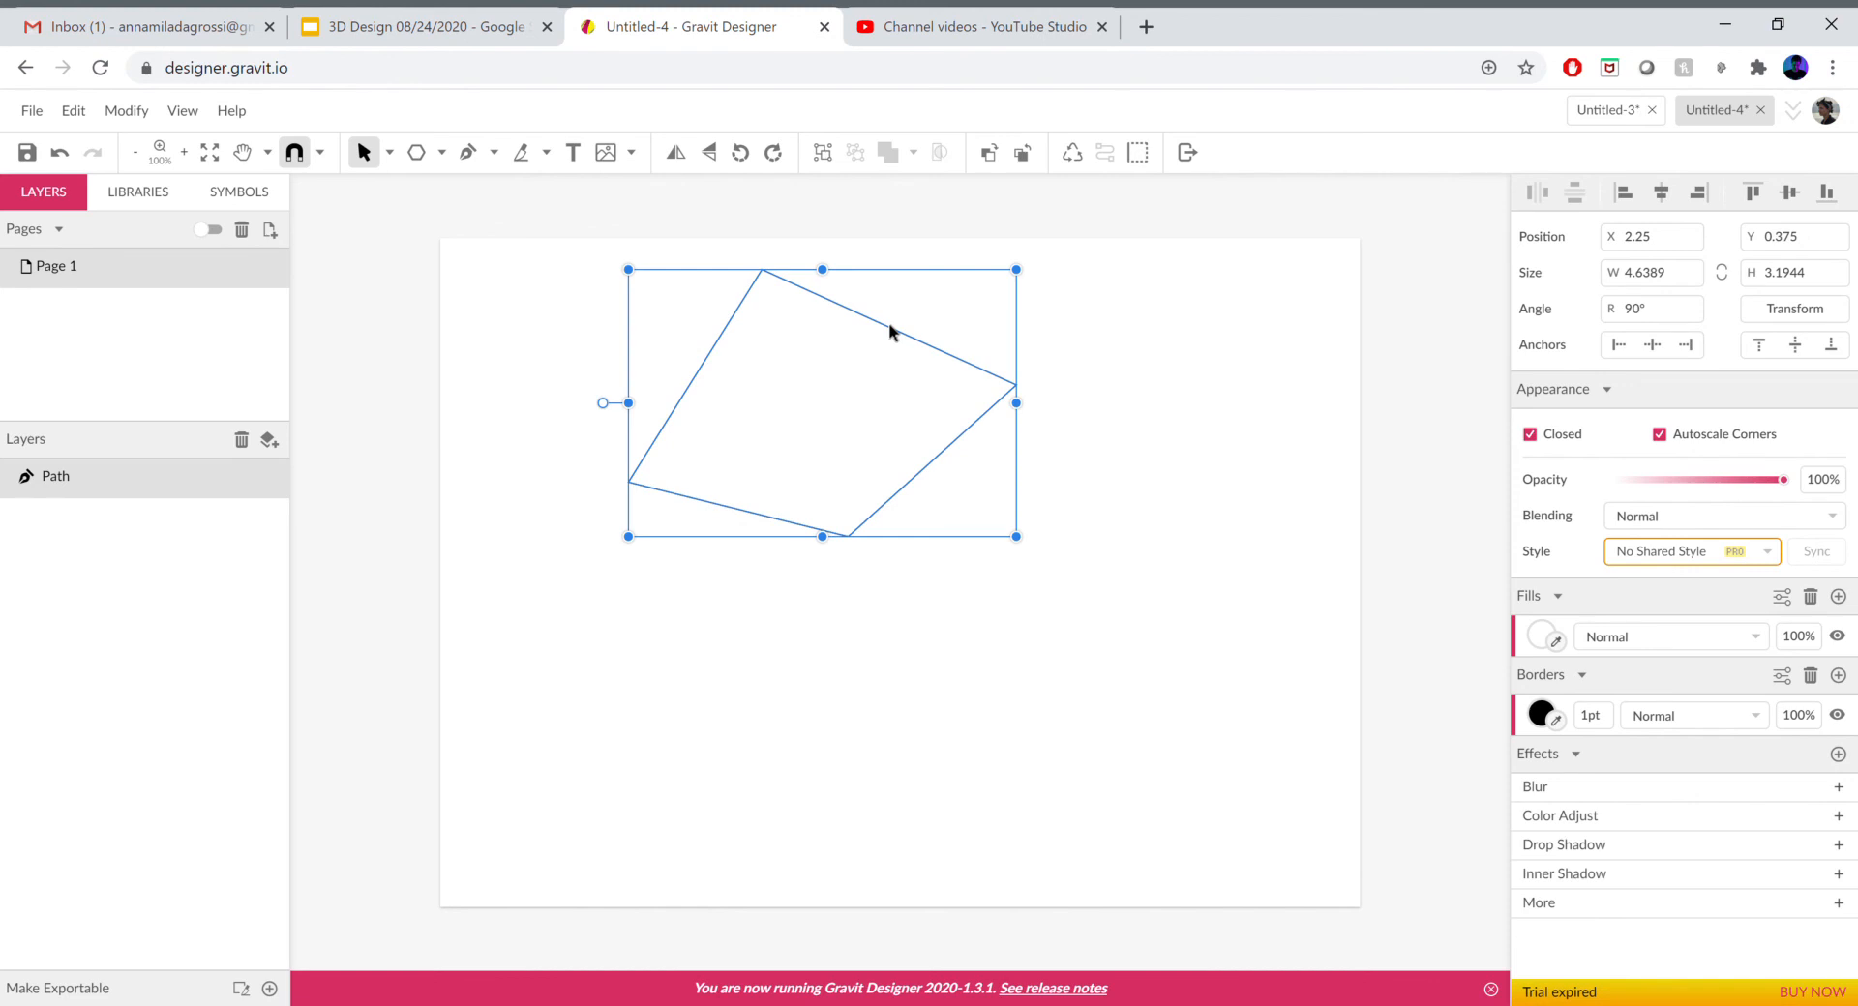
pyautogui.moveTo(903, 331); pyautogui.dragTo(894, 627)
# Flip the lower copy of the quadrilateral vertically to mirror the original.
pyautogui.rightClick(895, 625)
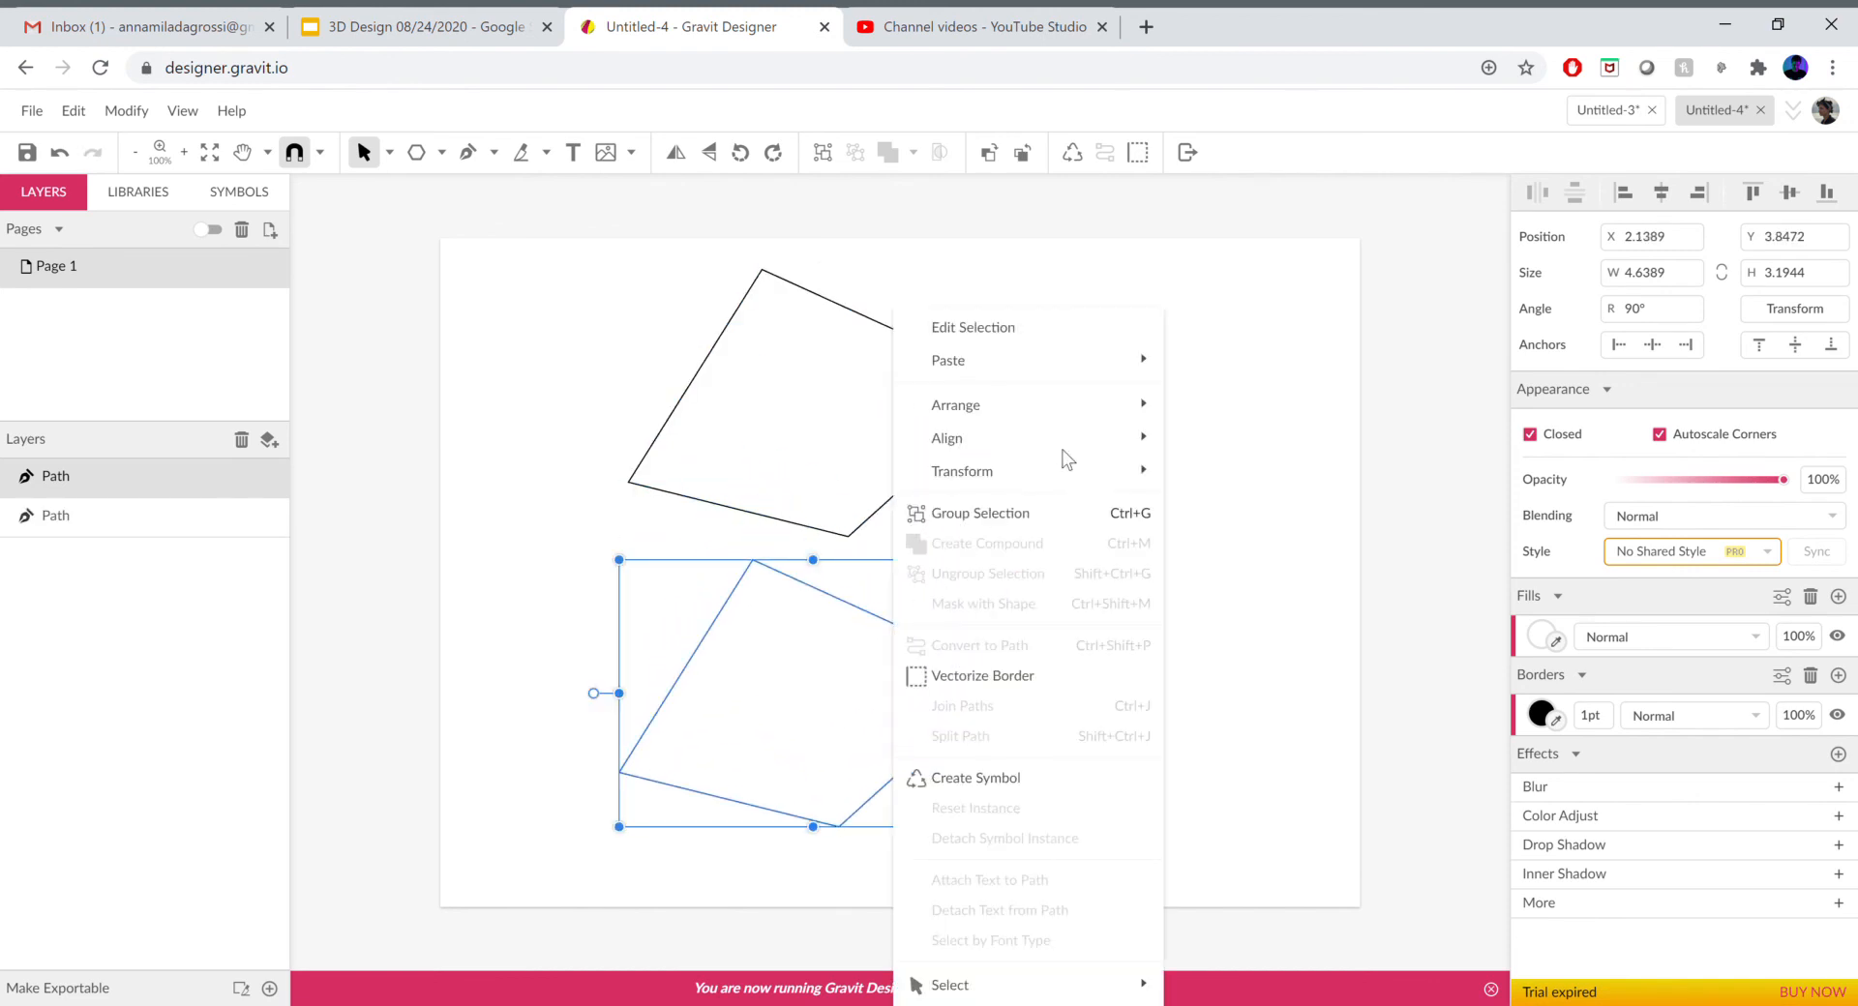
pyautogui.moveTo(1059, 474)
pyautogui.click(1291, 571)
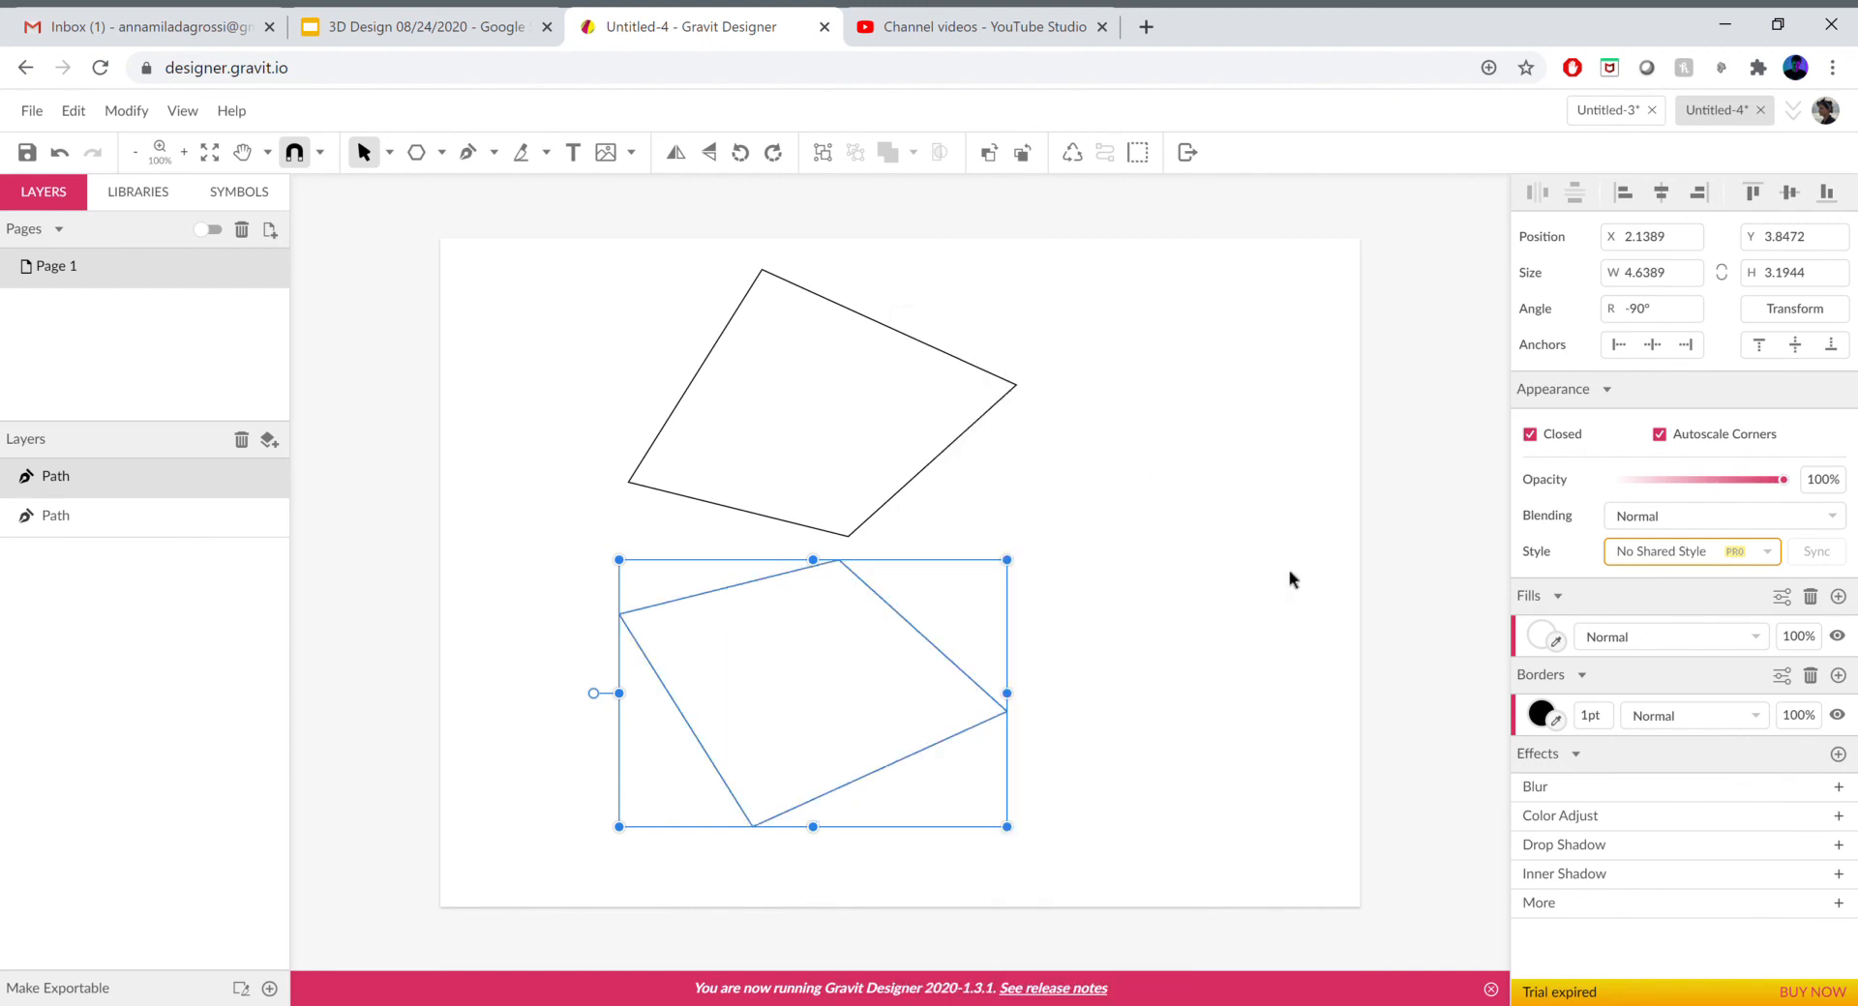
# Nudge the flipped copy to about X 2.25, Y 3.57 in so its top corner meets the original's lowest corner, and deselect it.
pyautogui.moveTo(873, 592); pyautogui.dragTo(876, 575)
pyautogui.press('Right')
pyautogui.press('Right')
pyautogui.press('Right')
pyautogui.press('Right')
pyautogui.press('Right')
pyautogui.press('Right')
pyautogui.press('Right')
pyautogui.press('Right')
pyautogui.press('Right')
pyautogui.press('Up')
pyautogui.press('Up')
pyautogui.press('Up')
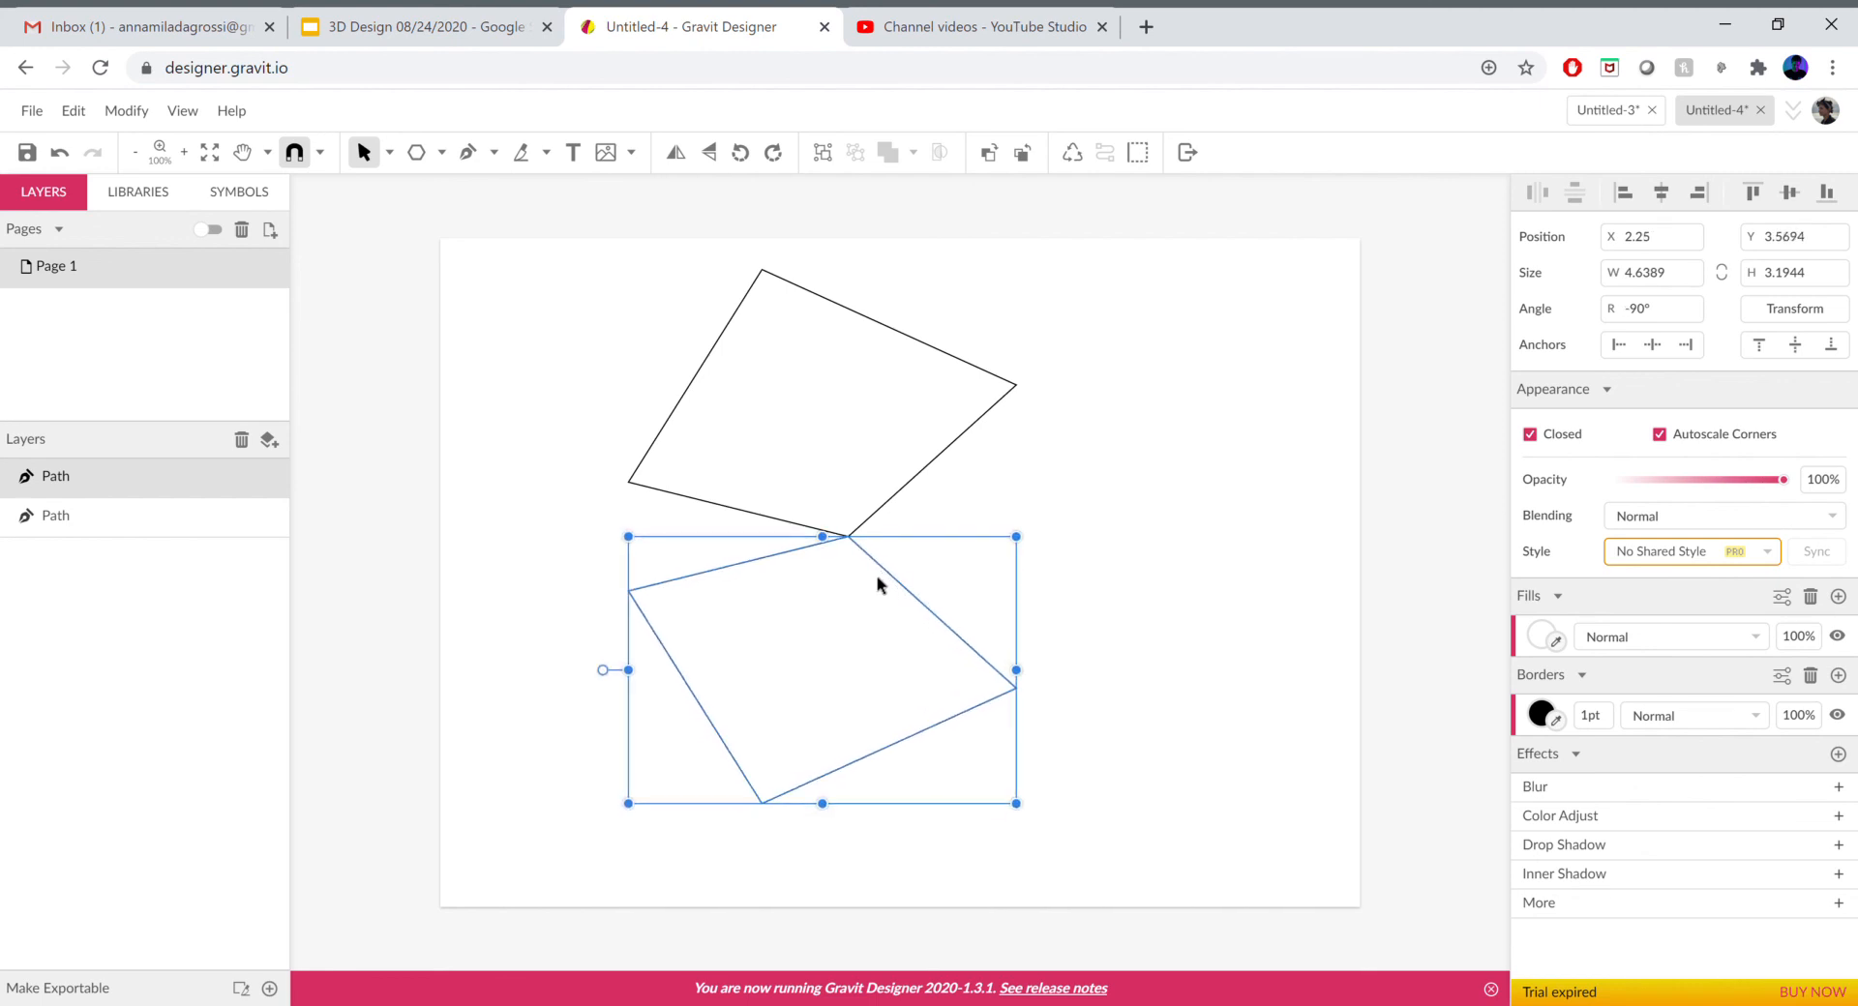
pyautogui.click(1138, 598)
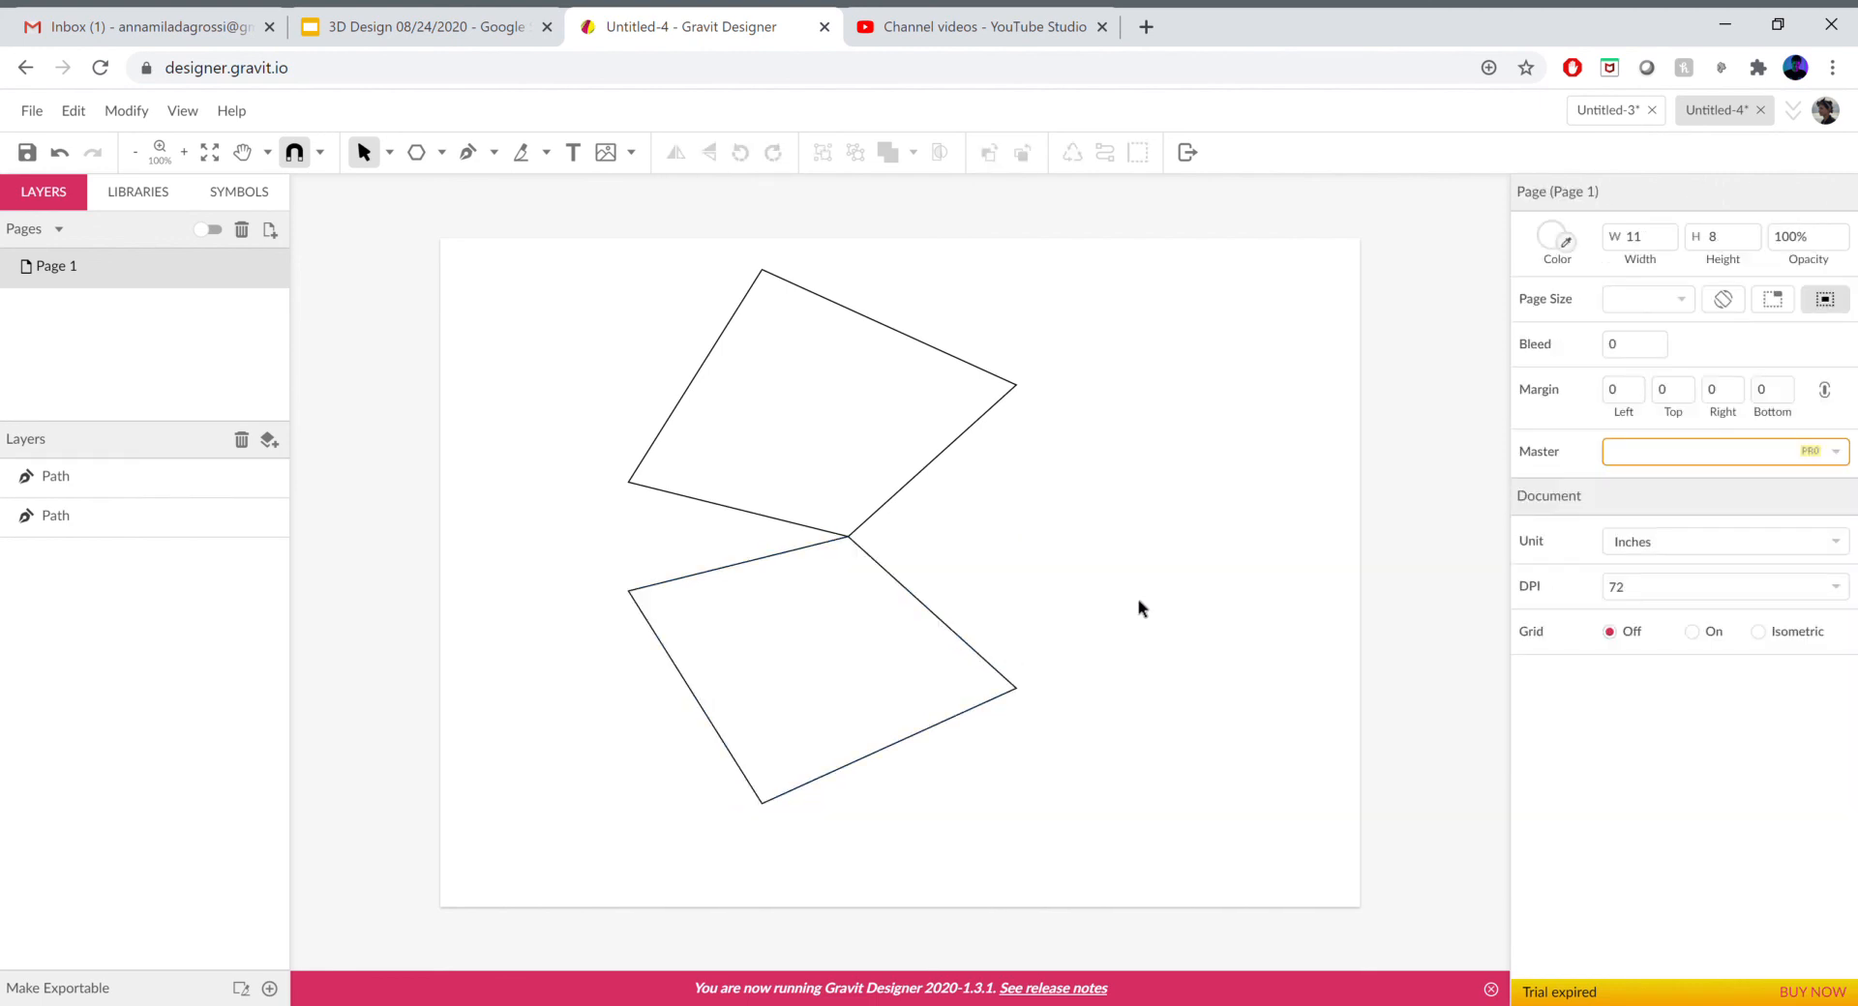
# Select both mirrored quadrilaterals together.
pyautogui.moveTo(505, 255); pyautogui.dragTo(1033, 790)
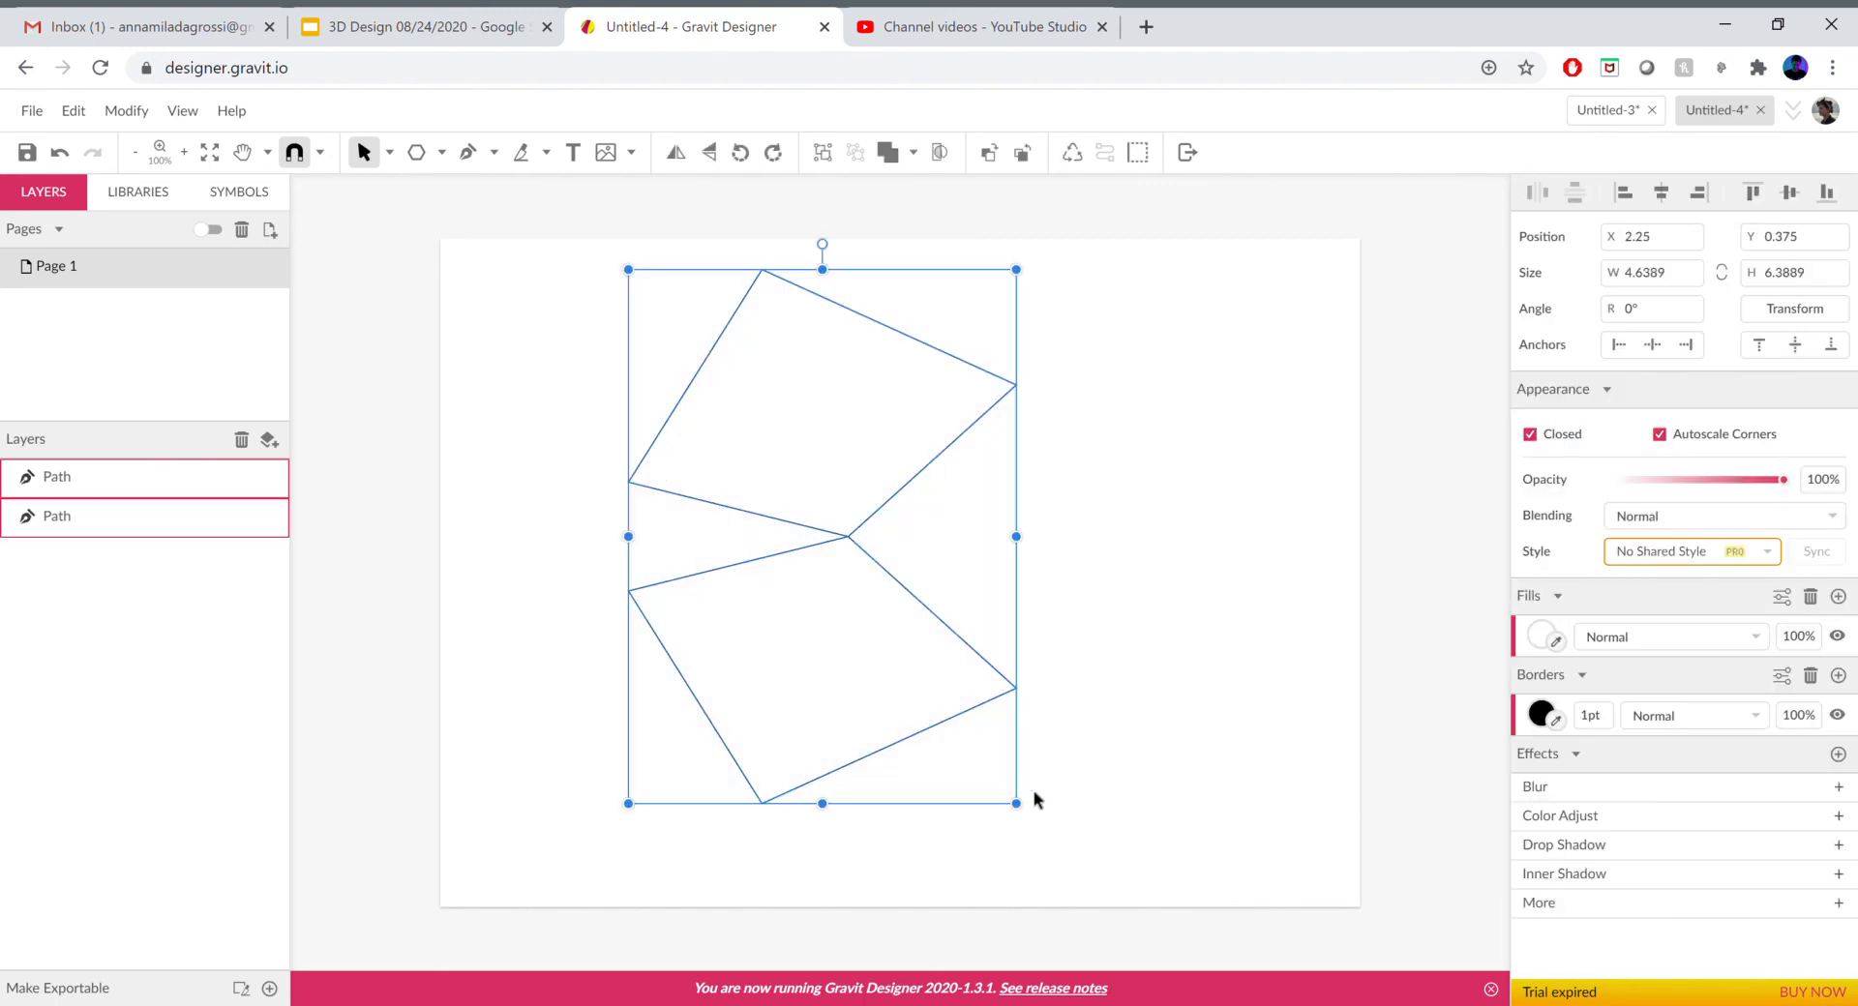